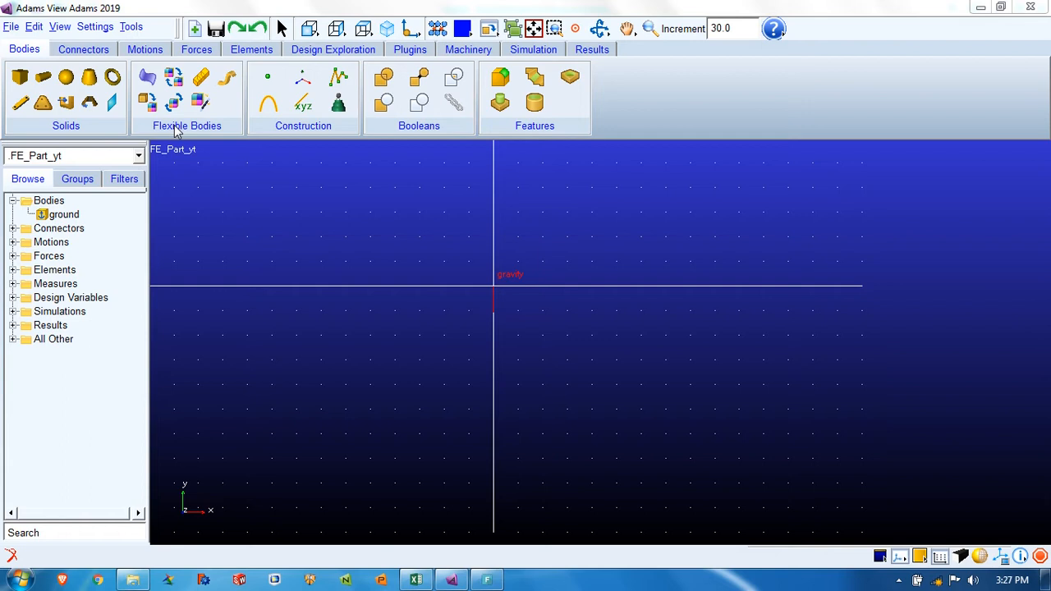
# - Start a new FE part and name it cant_beam
pyautogui.click(235, 89)
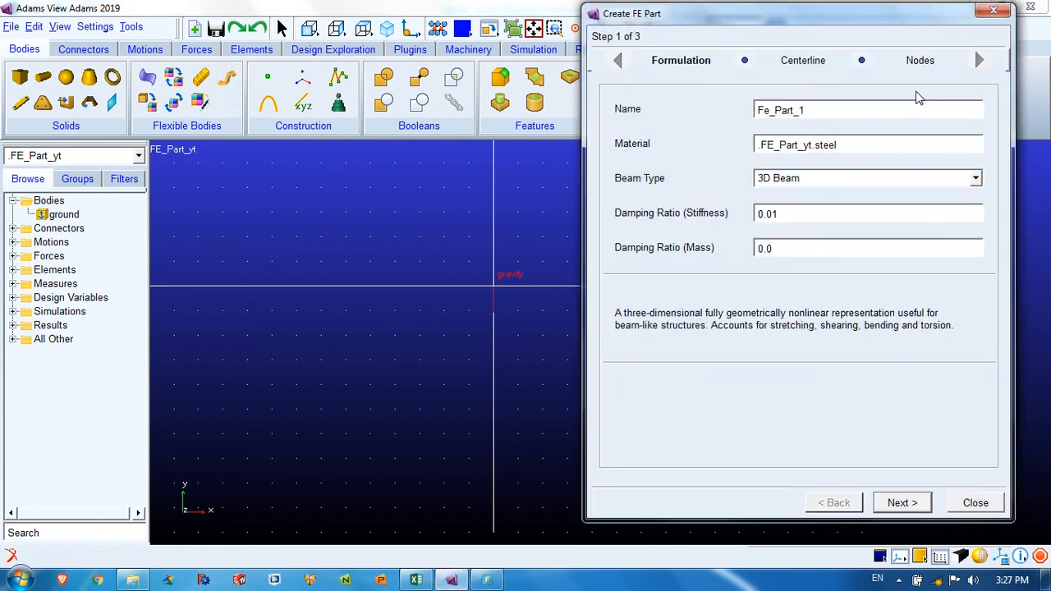
pyautogui.click(993, 13)
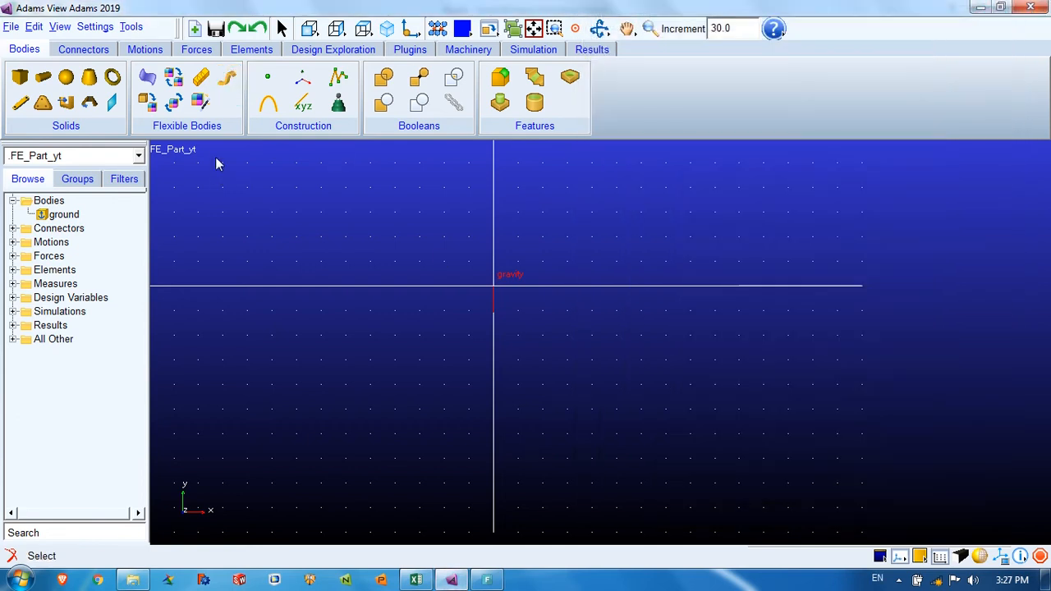
pyautogui.click(231, 87)
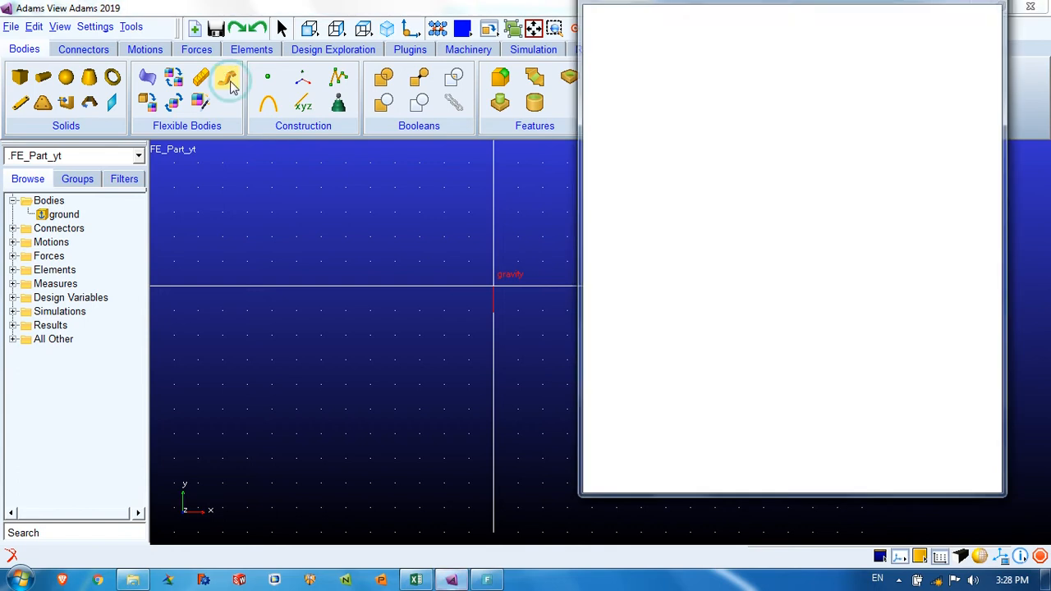
pyautogui.moveTo(729, 10); pyautogui.dragTo(666, 35)
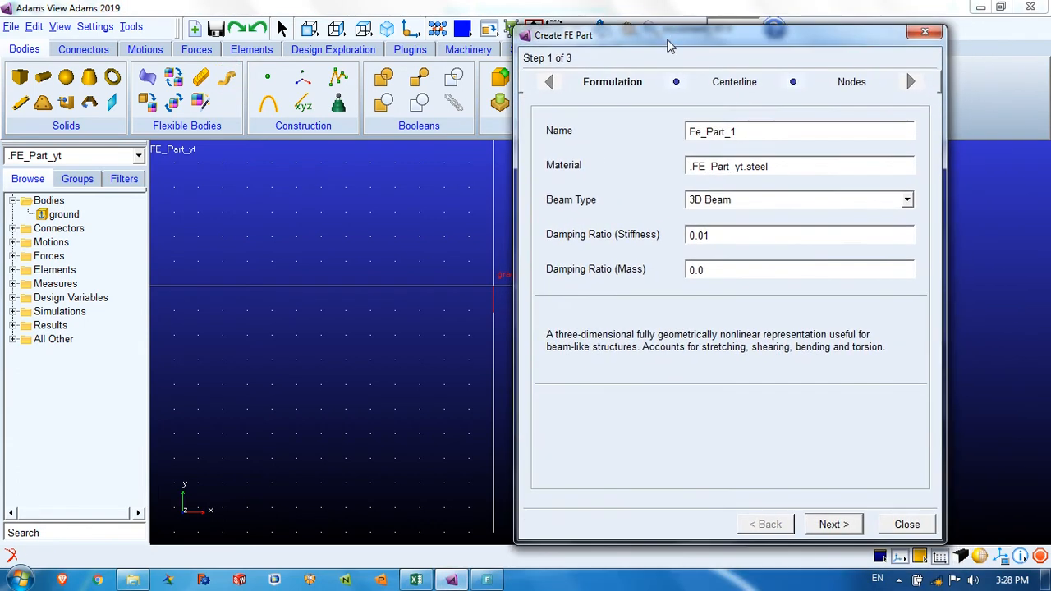
pyautogui.click(730, 132)
pyautogui.moveTo(735, 132); pyautogui.dragTo(690, 134)
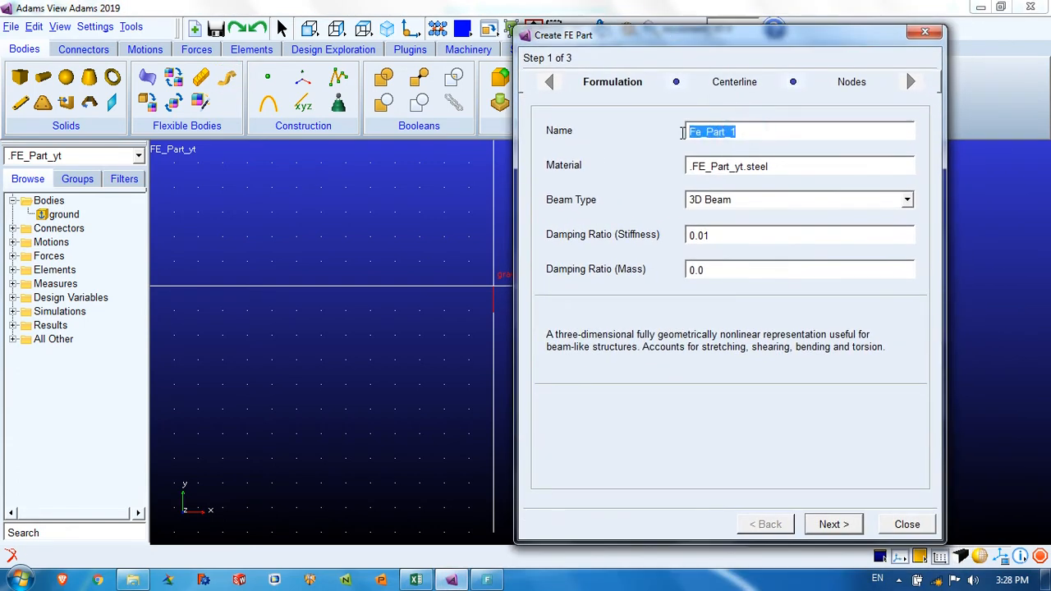
pyautogui.write('cant')
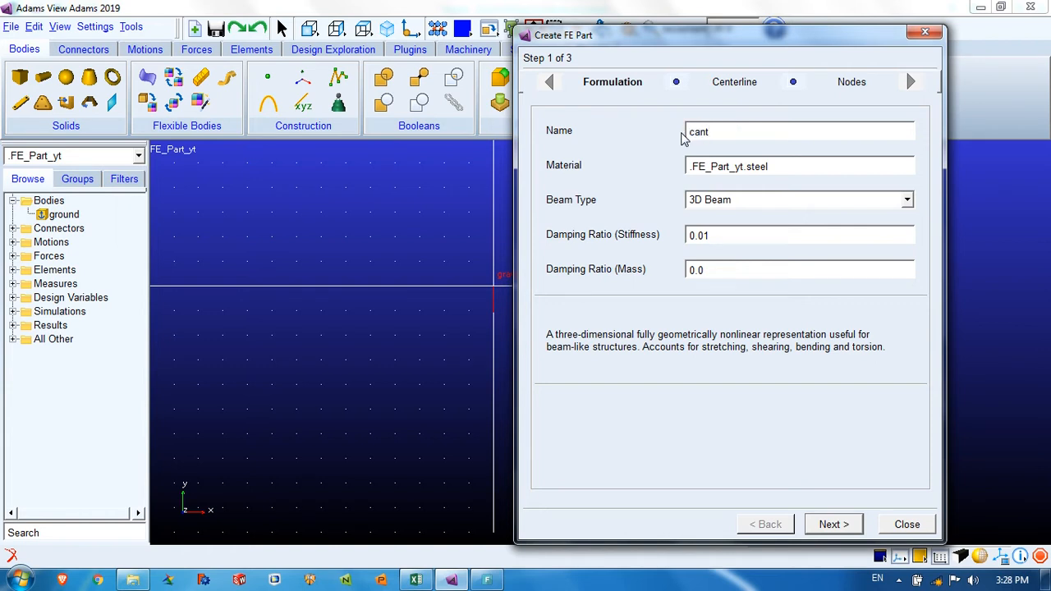
pyautogui.write('_beam')
# - Examine the existing materials that can be assigned to the FE part
pyautogui.rightClick(753, 168)
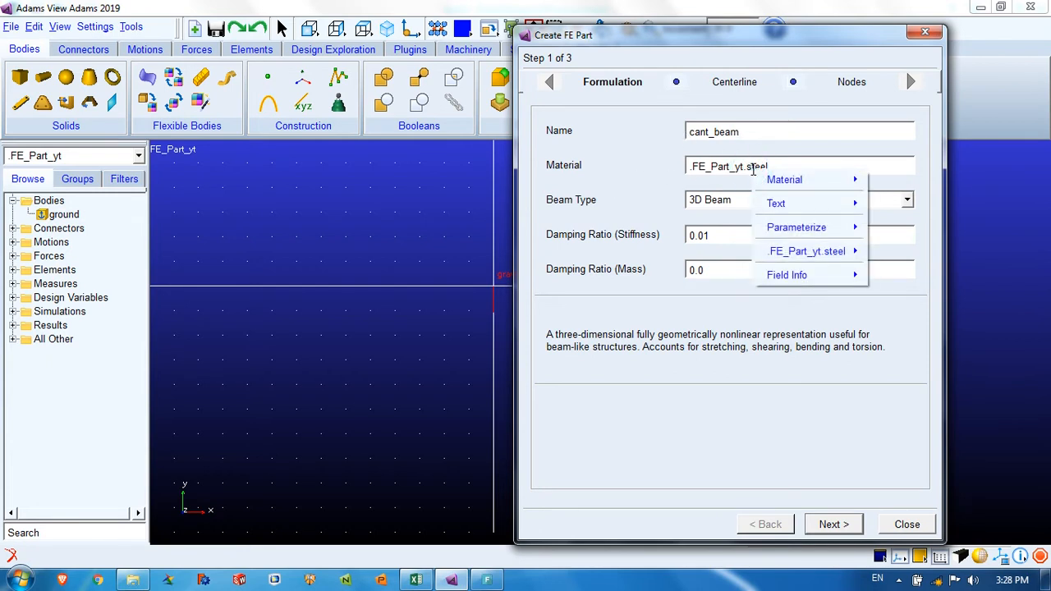
pyautogui.click(689, 169)
pyautogui.rightClick(754, 168)
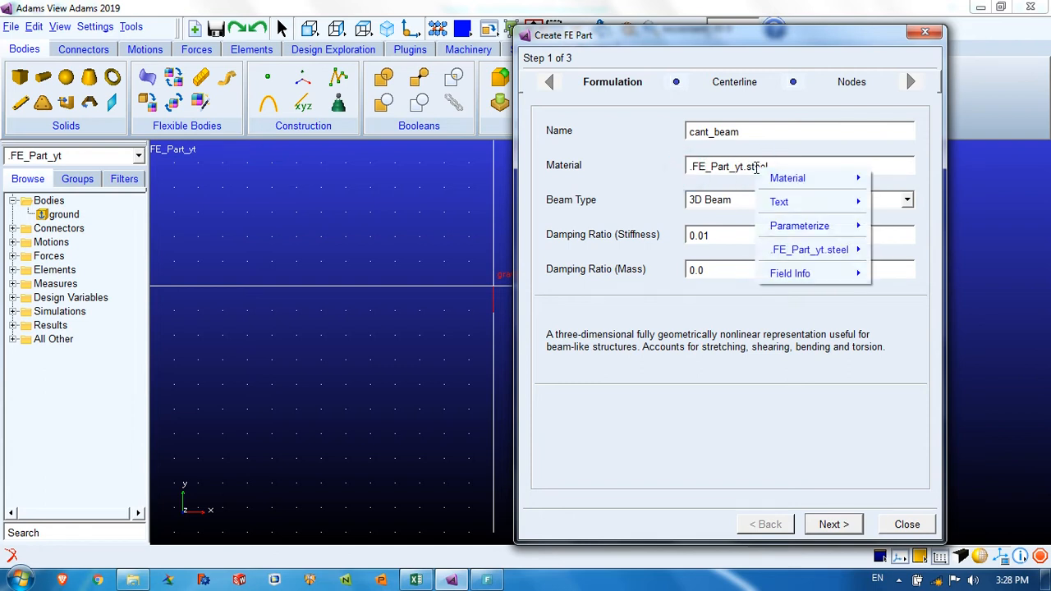
pyautogui.moveTo(778, 186)
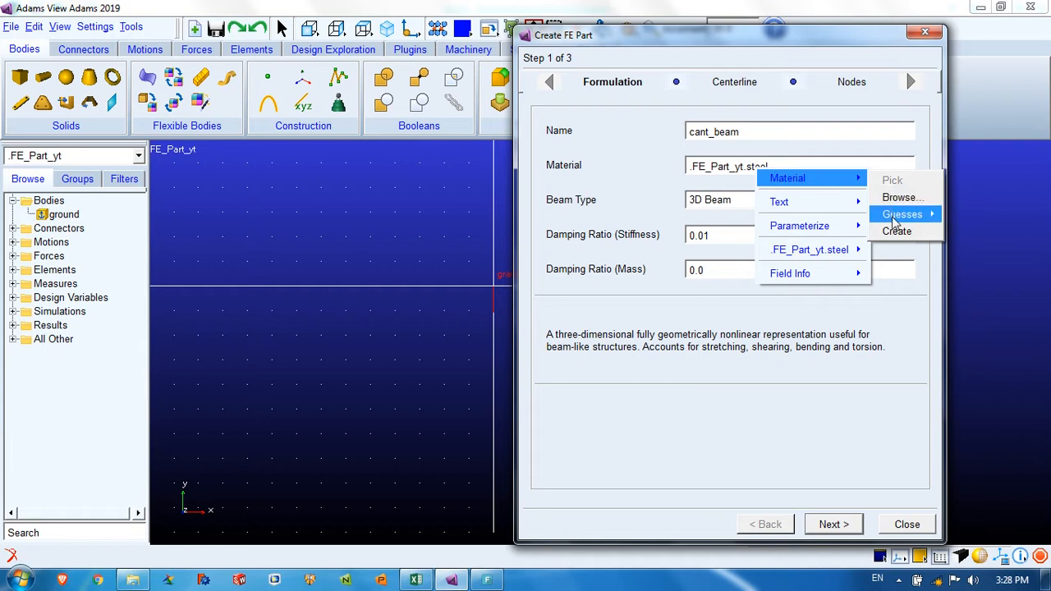
pyautogui.moveTo(894, 222)
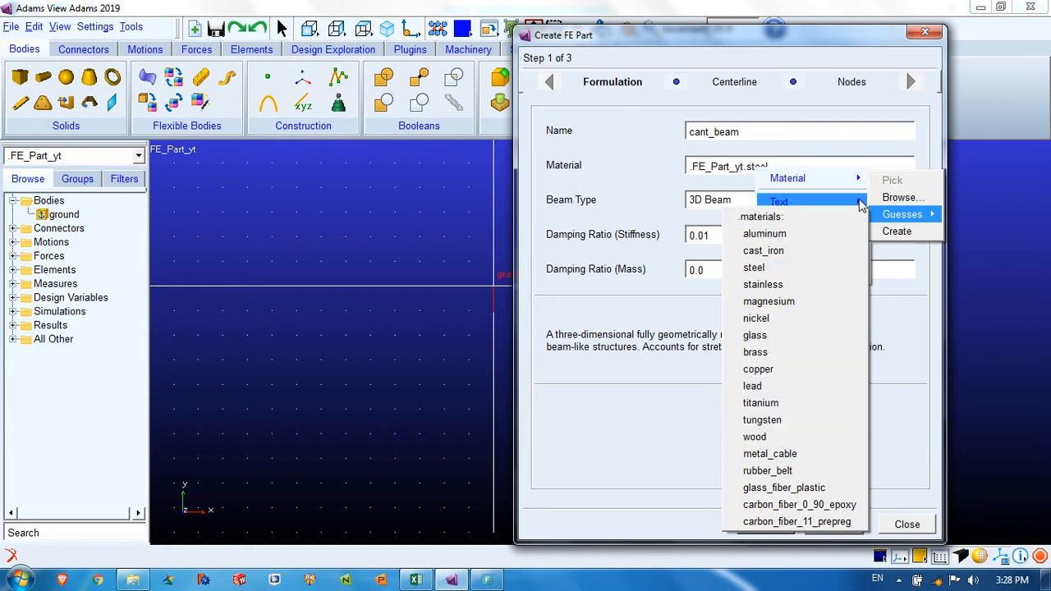
pyautogui.click(904, 197)
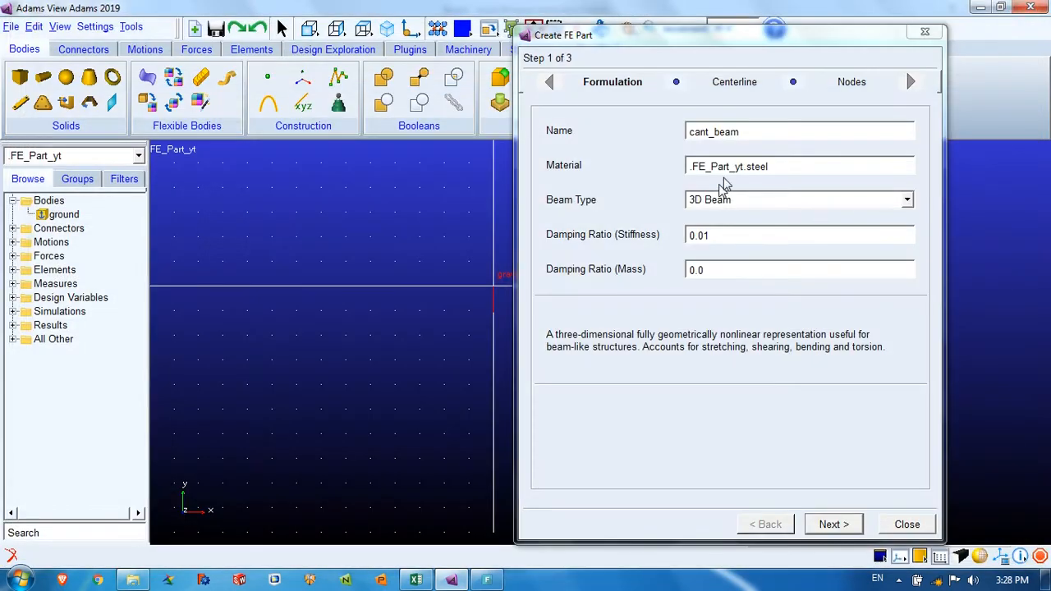
# - Examine the settings for creating a custom material, including its type choices, and cancel without creating one
pyautogui.rightClick(766, 166)
pyautogui.moveTo(793, 175)
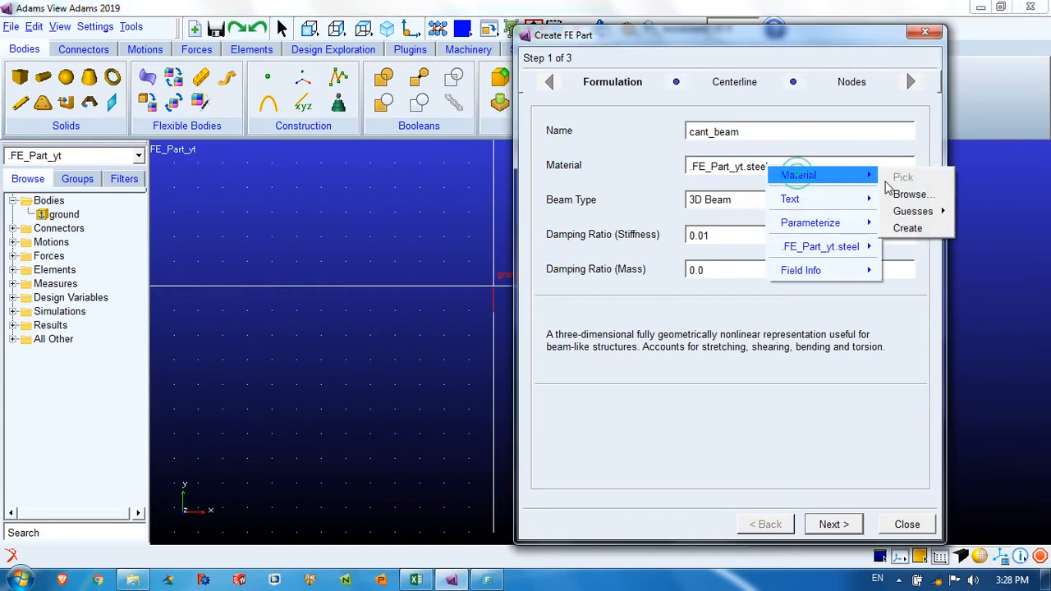
pyautogui.click(912, 230)
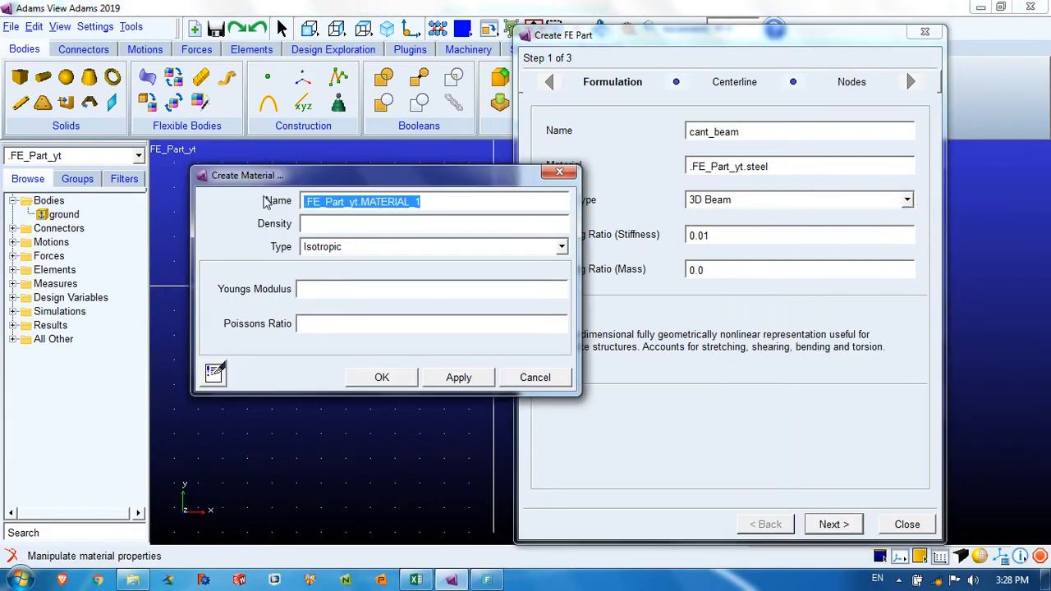
pyautogui.click(444, 200)
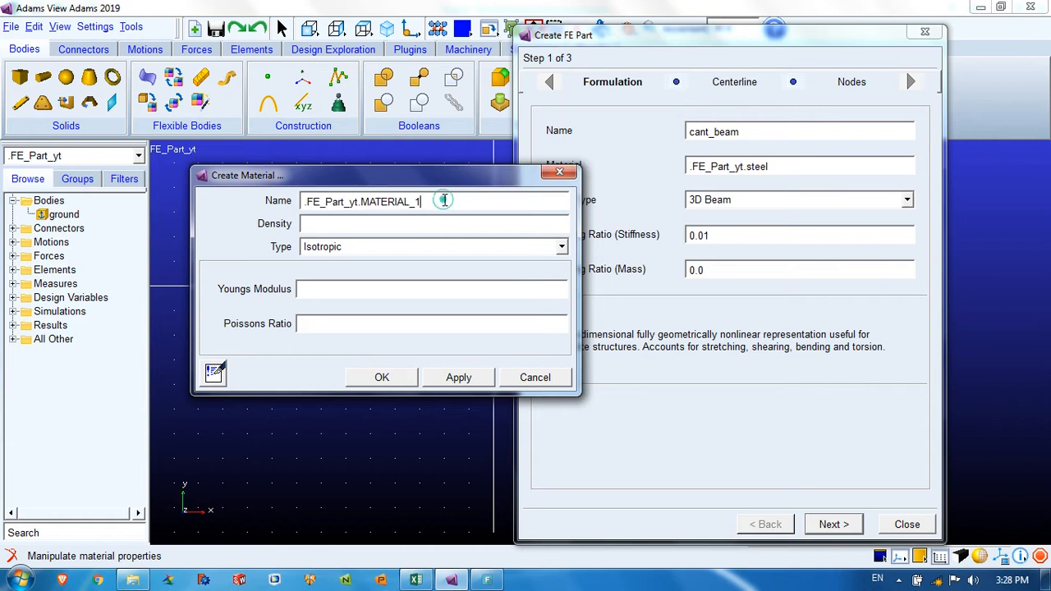
pyautogui.moveTo(436, 201); pyautogui.dragTo(294, 210)
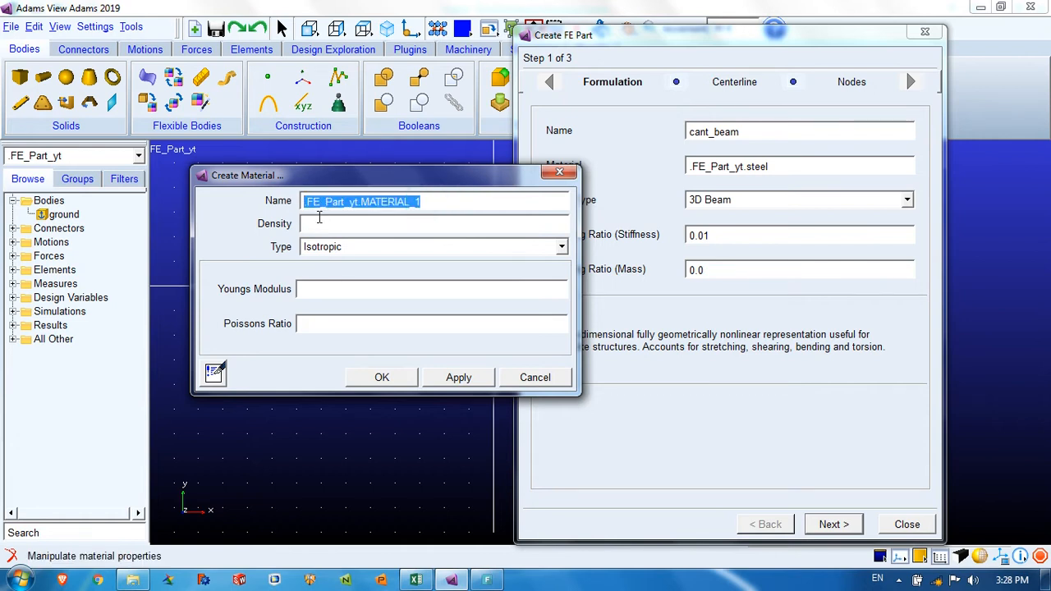
pyautogui.click(321, 226)
pyautogui.click(327, 247)
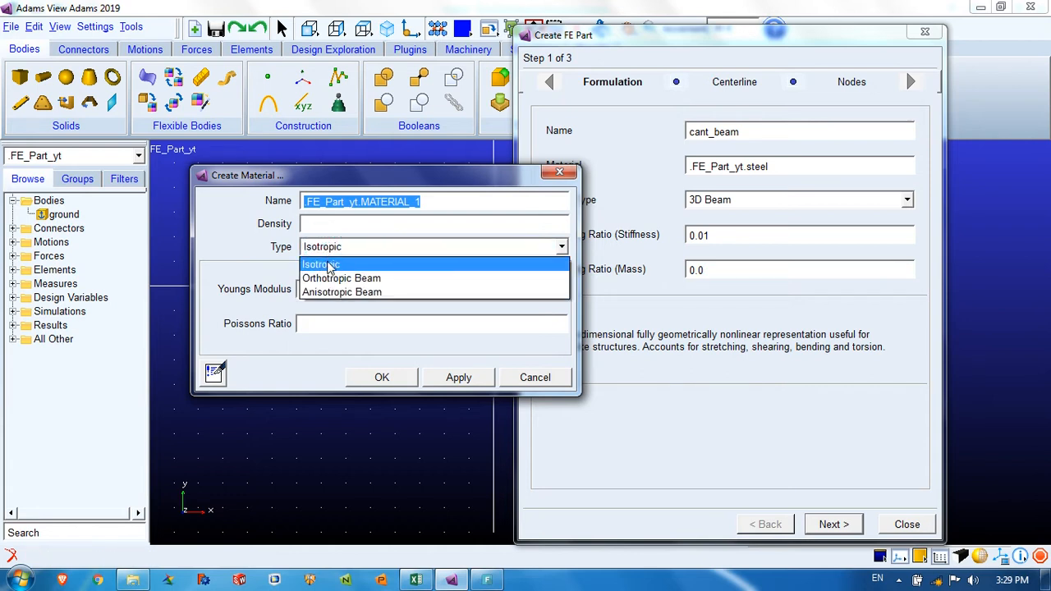
pyautogui.click(329, 265)
pyautogui.click(332, 249)
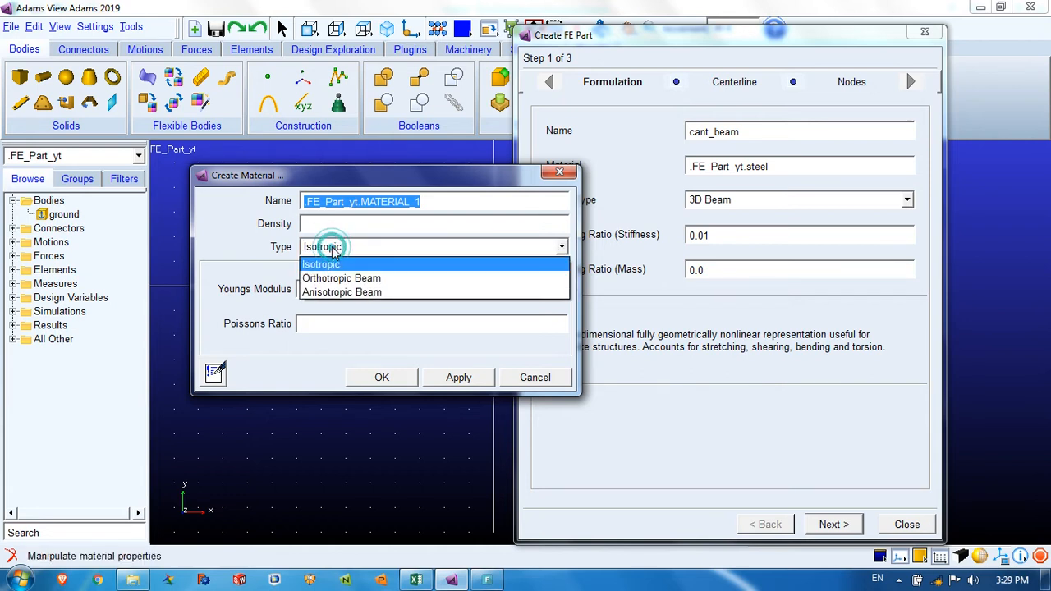
pyautogui.click(279, 257)
pyautogui.click(326, 288)
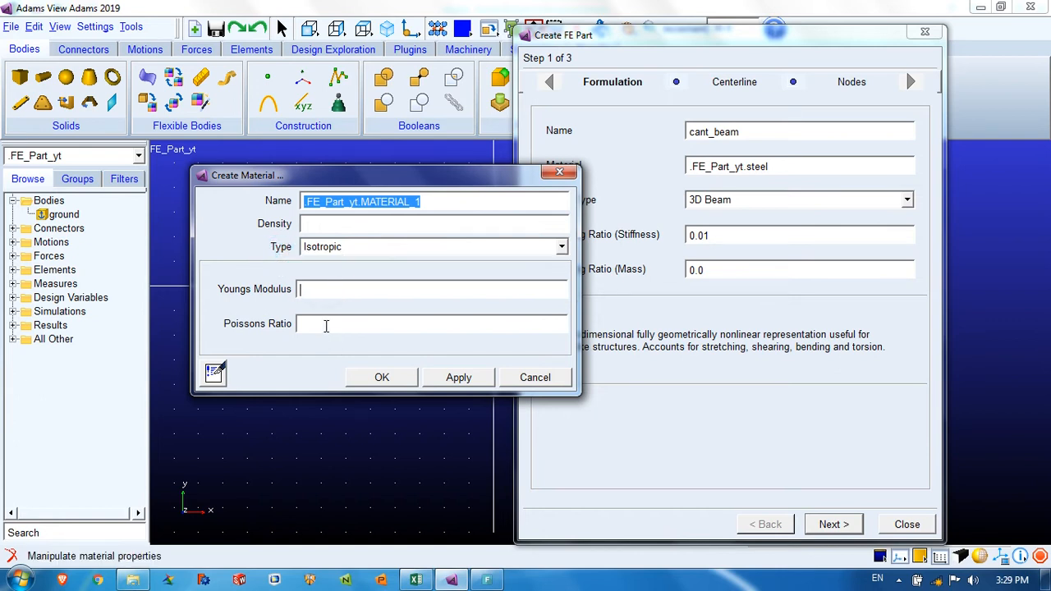
pyautogui.click(533, 379)
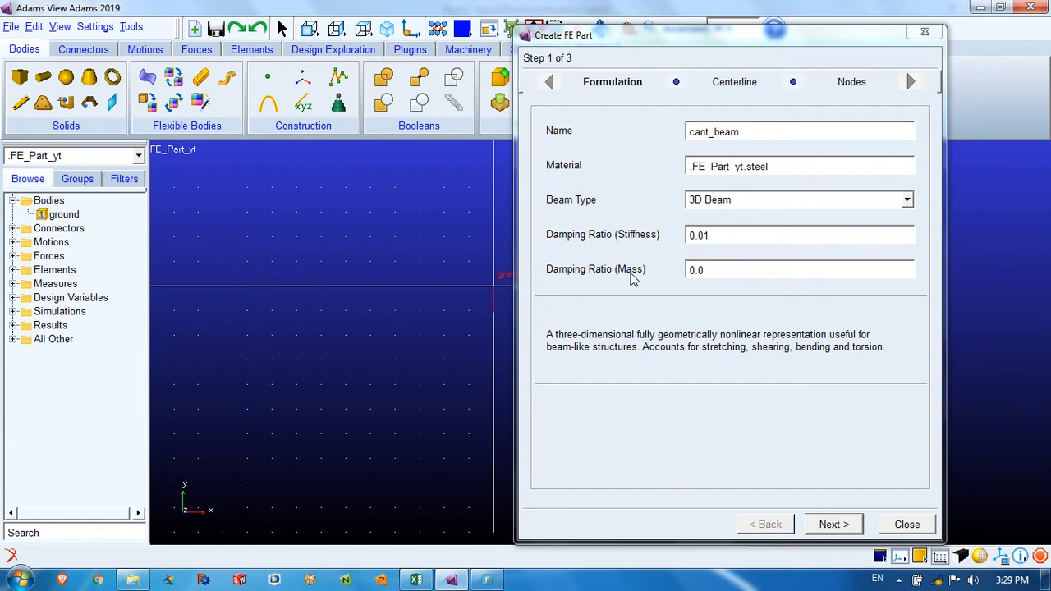
# - Advance to the centerline definition and define it by Line From Two Points
pyautogui.click(834, 525)
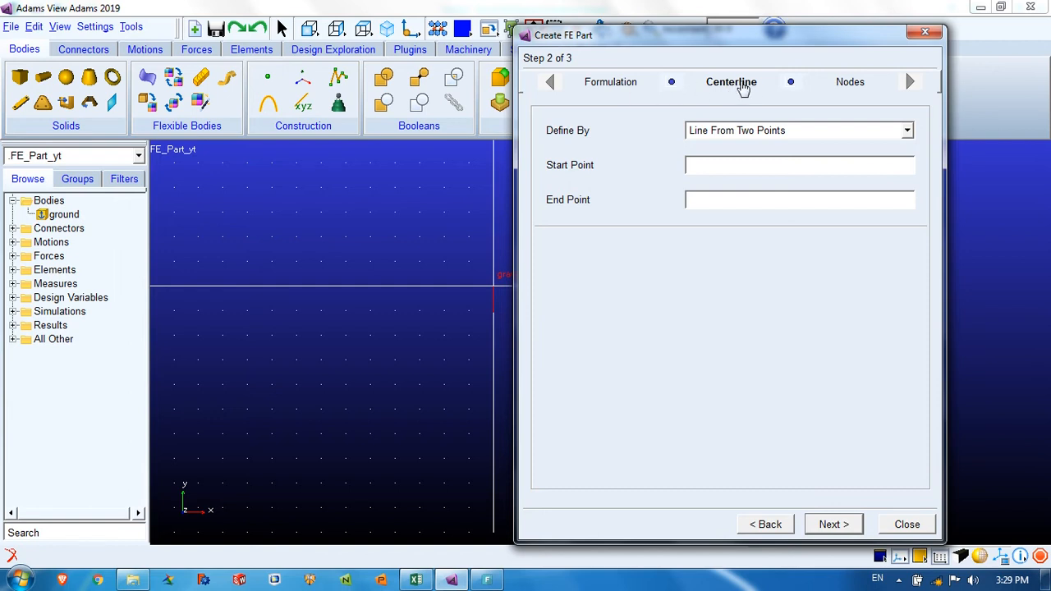
pyautogui.moveTo(702, 37); pyautogui.dragTo(768, 22)
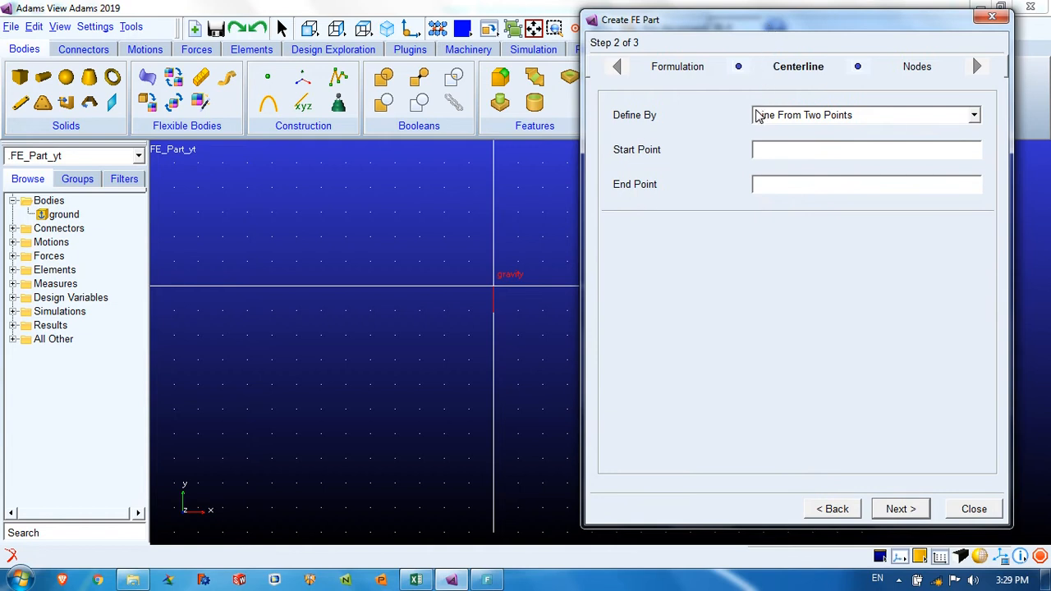
pyautogui.click(806, 123)
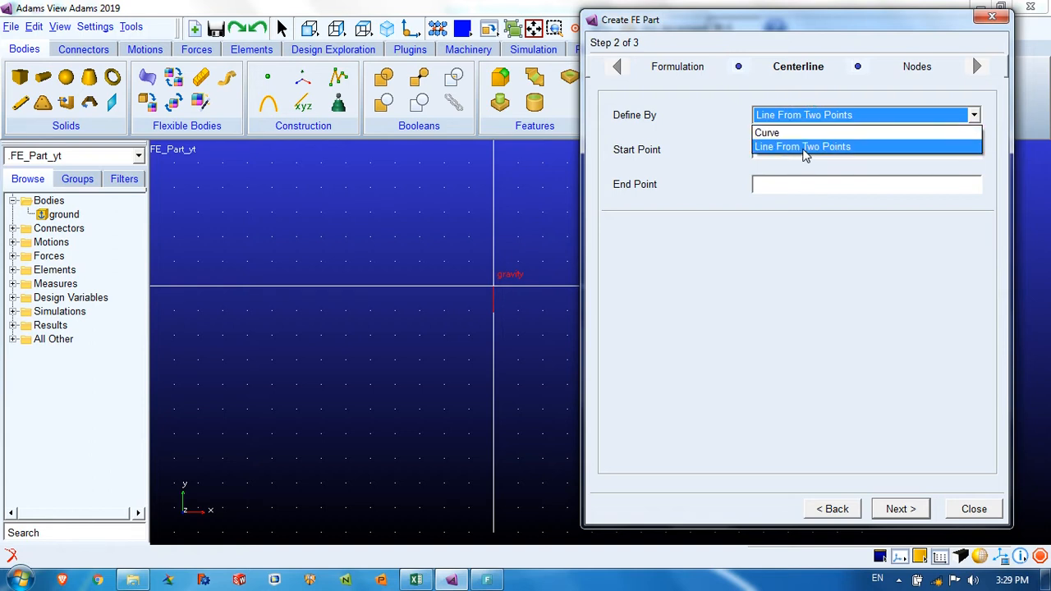
pyautogui.click(803, 147)
pyautogui.click(789, 116)
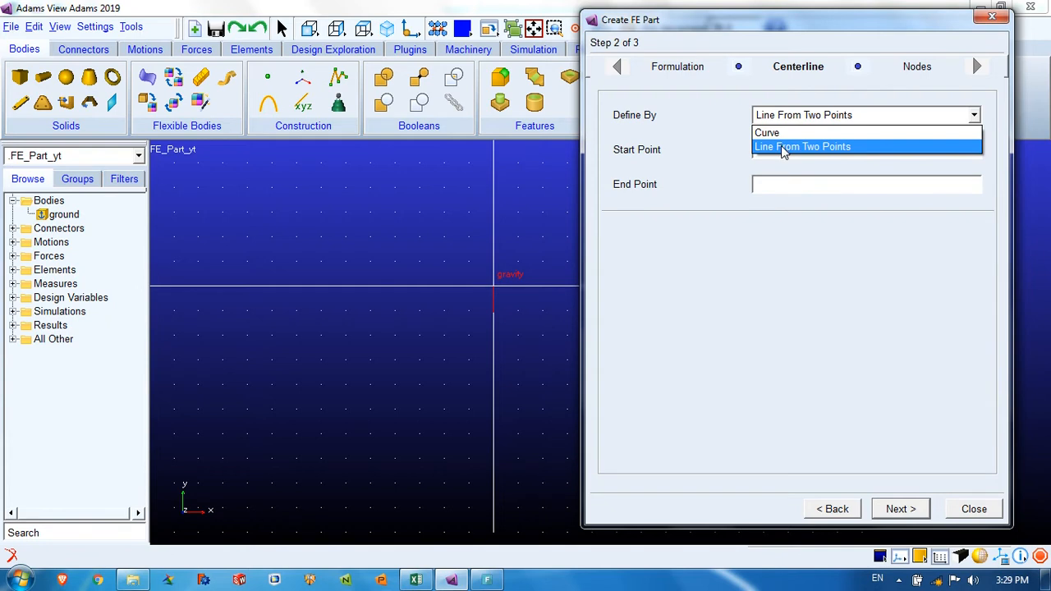
pyautogui.click(781, 145)
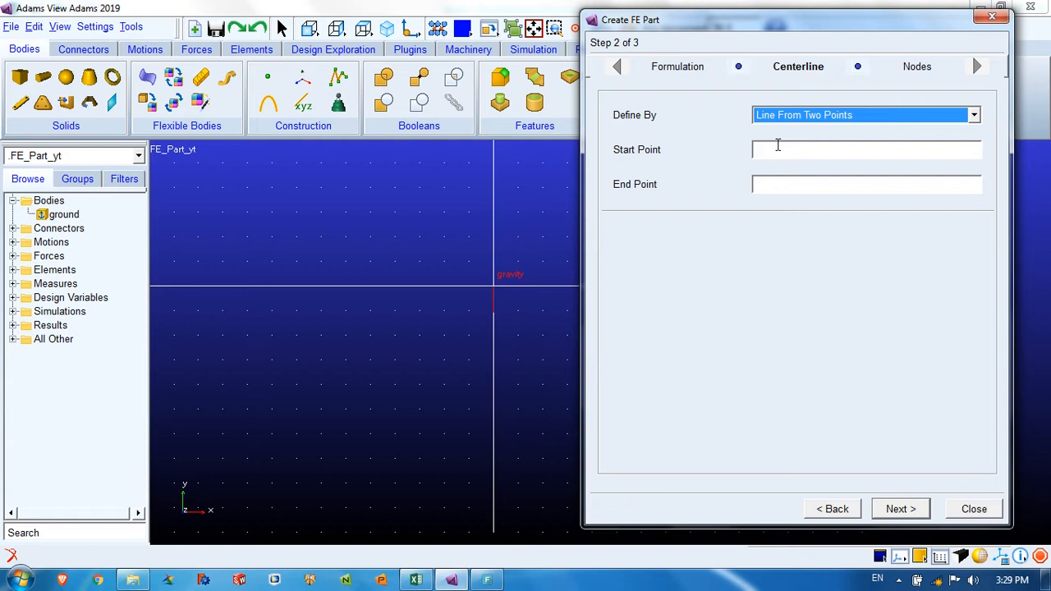
pyautogui.click(776, 148)
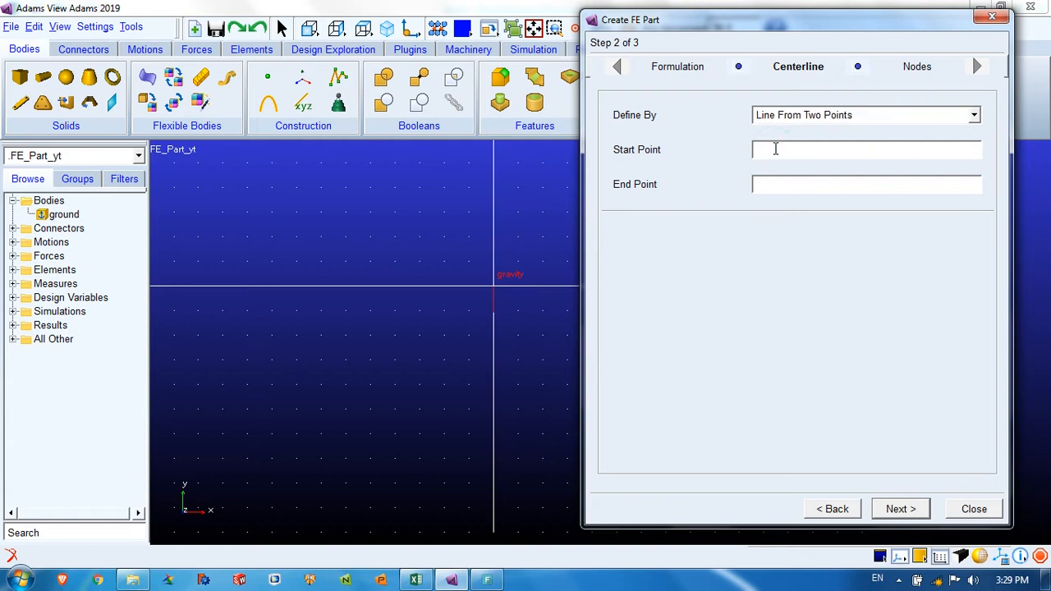
pyautogui.click(760, 181)
# - Create the ground marker MARKER_1 at location 0,0,0 from the centerline's start point field
pyautogui.rightClick(762, 148)
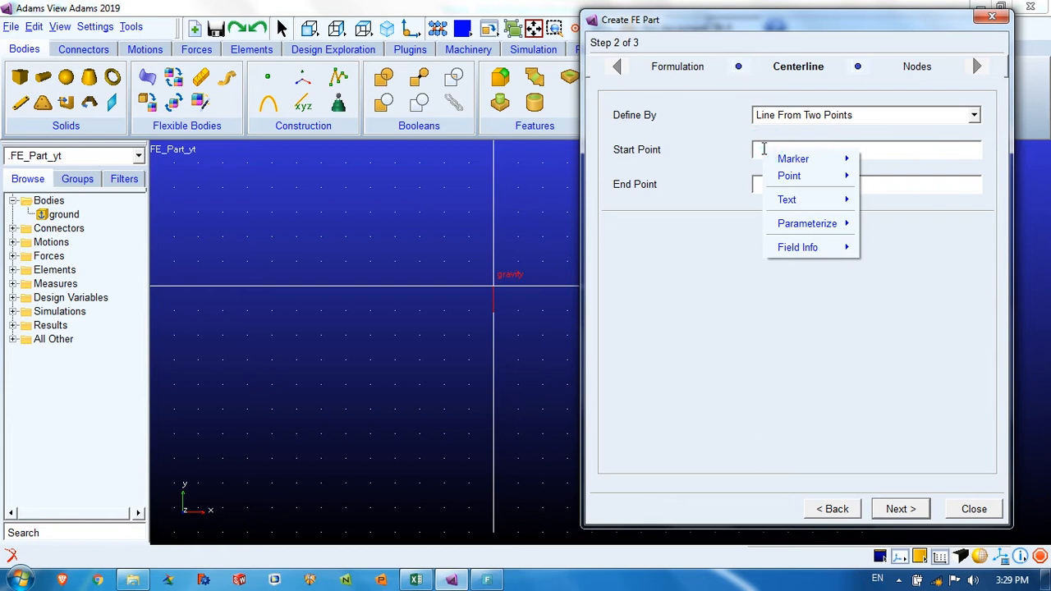
pyautogui.moveTo(793, 160)
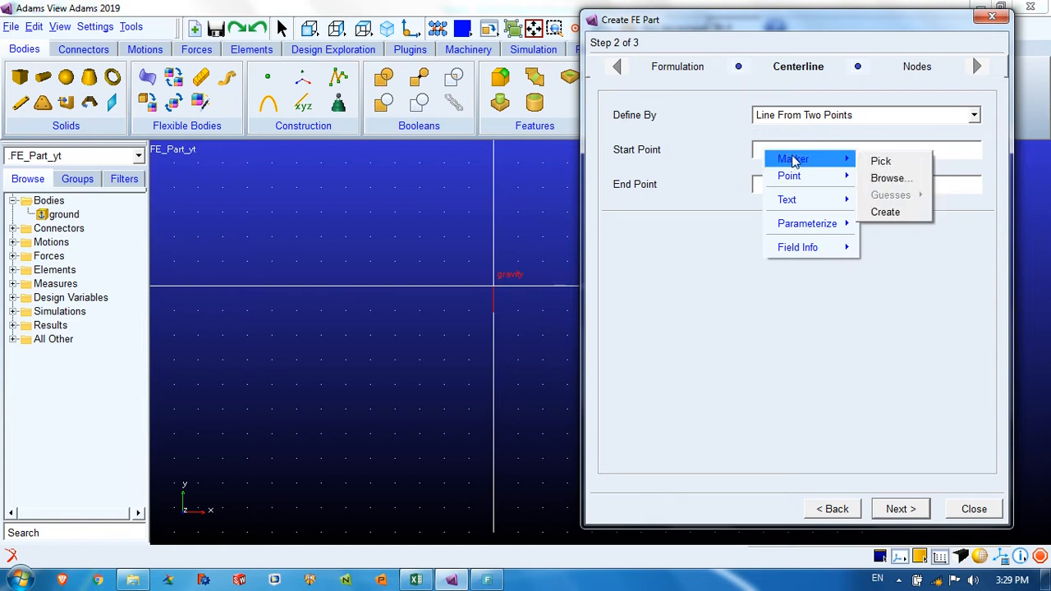
pyautogui.moveTo(805, 179)
pyautogui.click(885, 212)
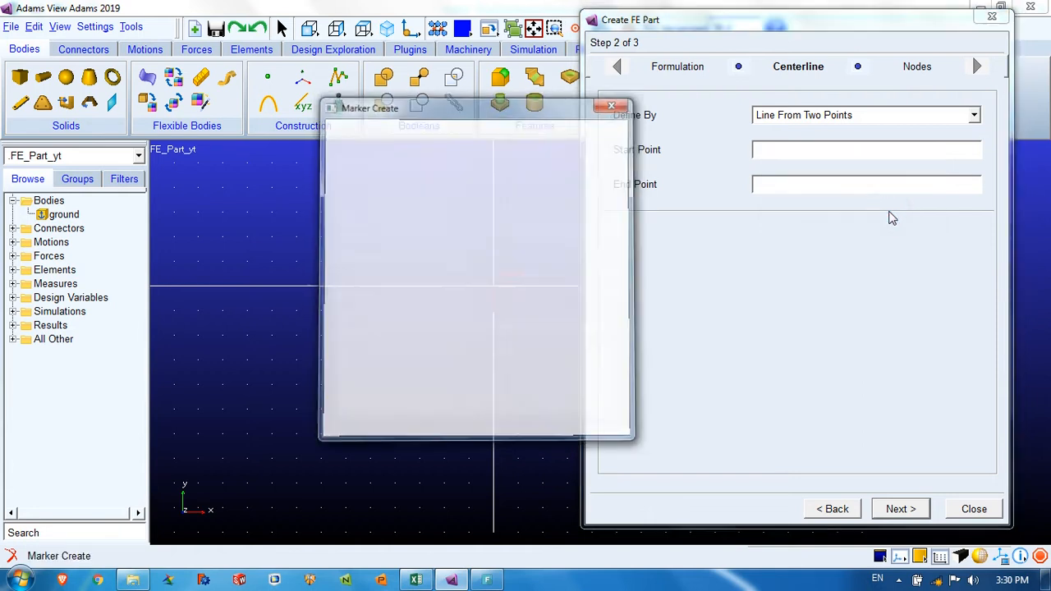
pyautogui.moveTo(557, 105)
pyautogui.mouseDown()
pyautogui.moveTo(805, 114)
pyautogui.moveTo(777, 99)
pyautogui.mouseUp()
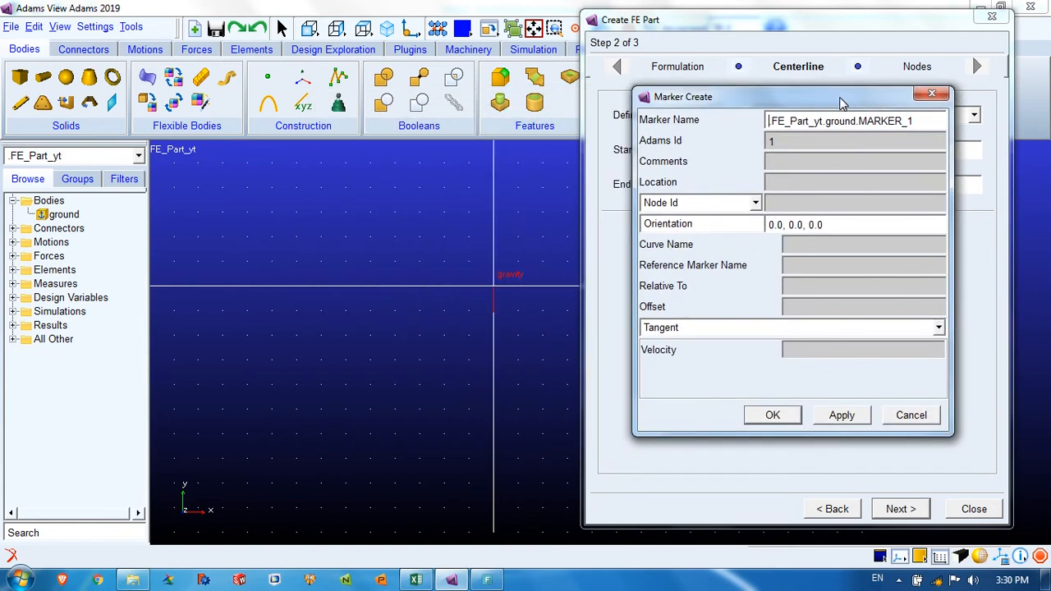
pyautogui.click(779, 185)
pyautogui.write('0,0,0')
pyautogui.click(840, 416)
pyautogui.click(486, 272)
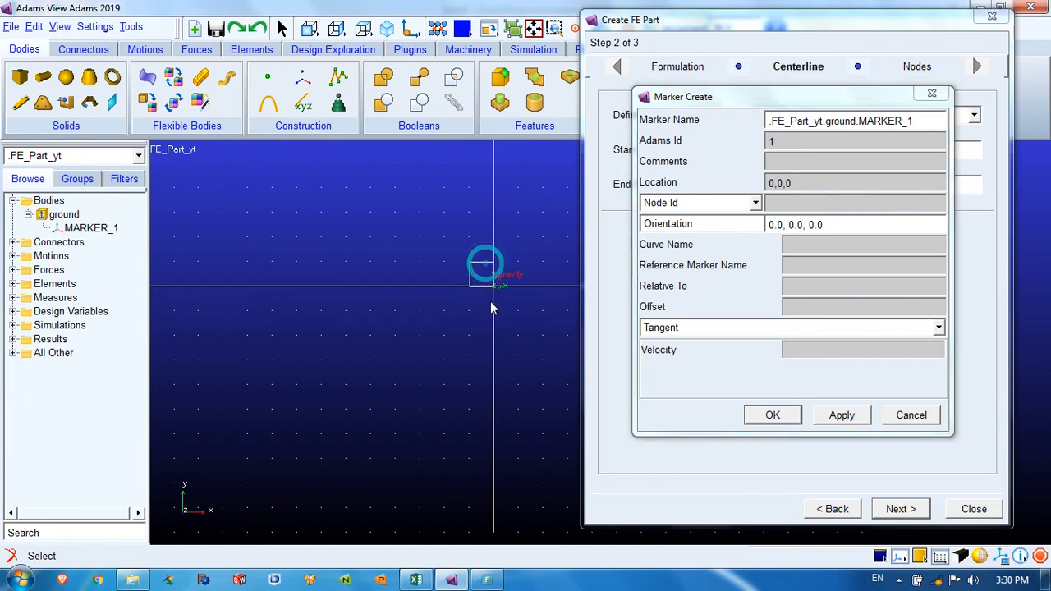
# - Try to create a second ground marker named MARKER_2 with 200,0,0 entered as its Node Id
pyautogui.click(920, 121)
pyautogui.press('BackSpace')
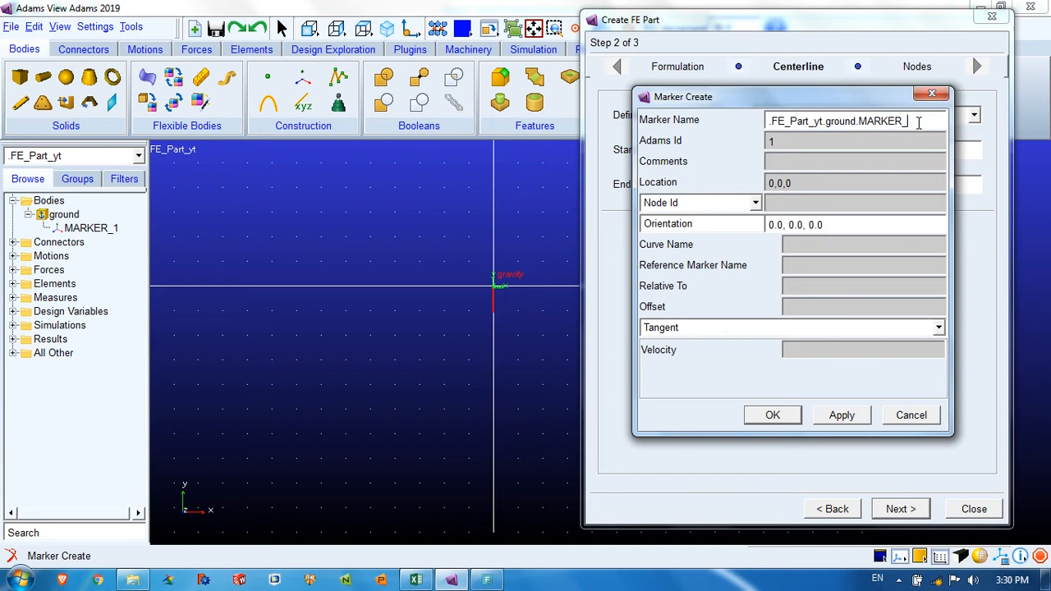
pyautogui.write('2')
pyautogui.click(798, 204)
pyautogui.write('200')
pyautogui.write(',0,0')
pyautogui.click(772, 415)
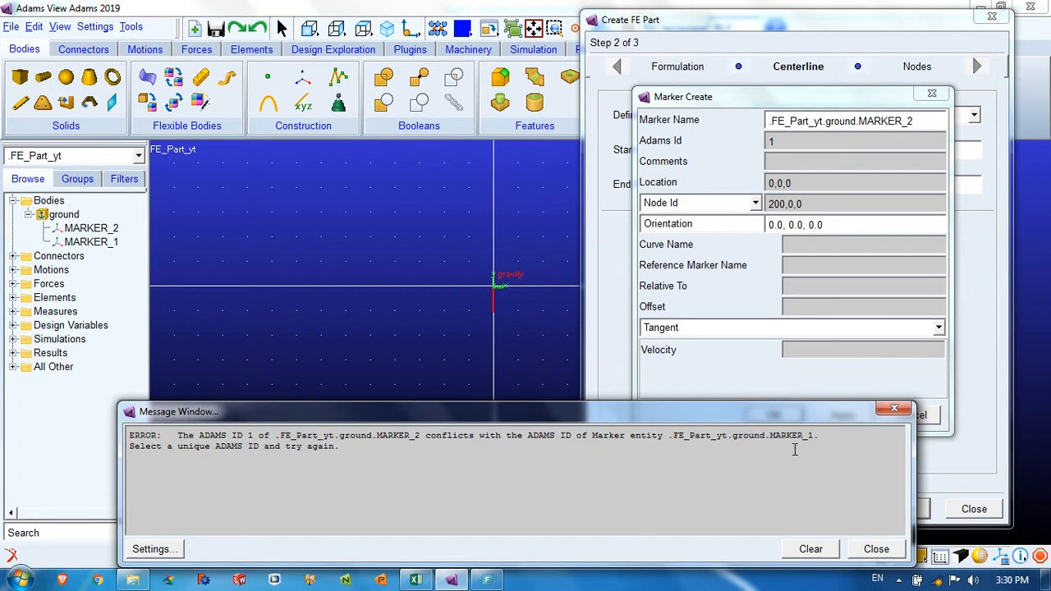
# - Dismiss the error, set MARKER_2's Adams Id to 2 and accept it as the centerline's start point
pyautogui.click(895, 408)
pyautogui.click(784, 144)
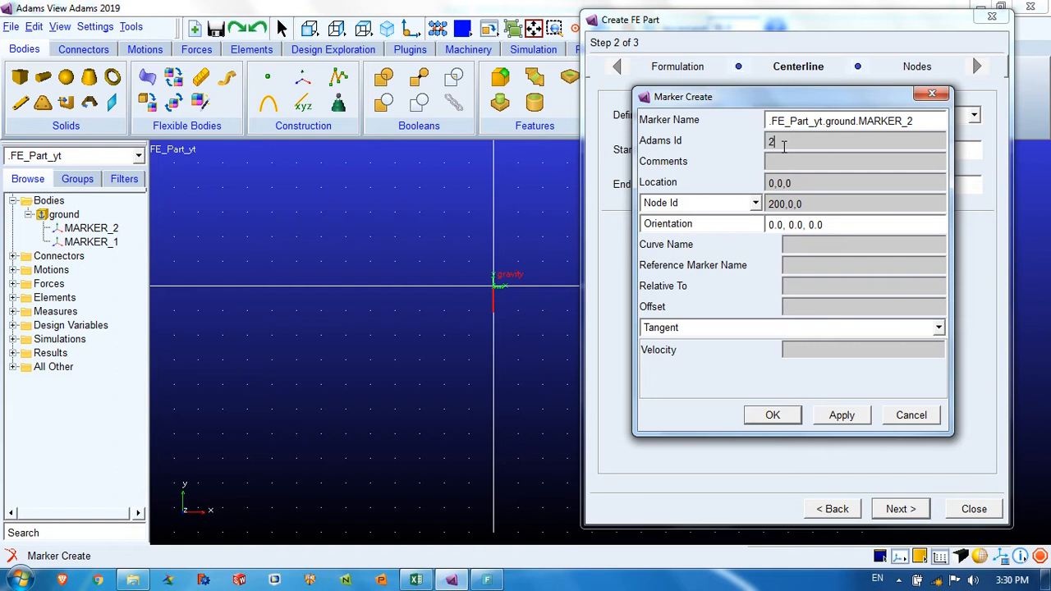
pyautogui.click(782, 143)
pyautogui.click(793, 141)
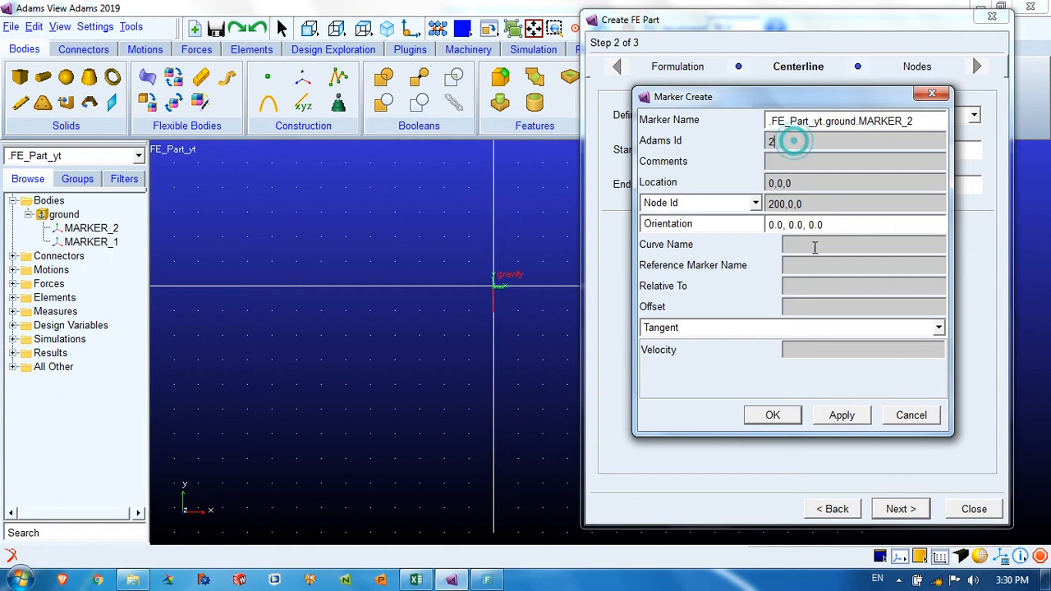
pyautogui.click(773, 415)
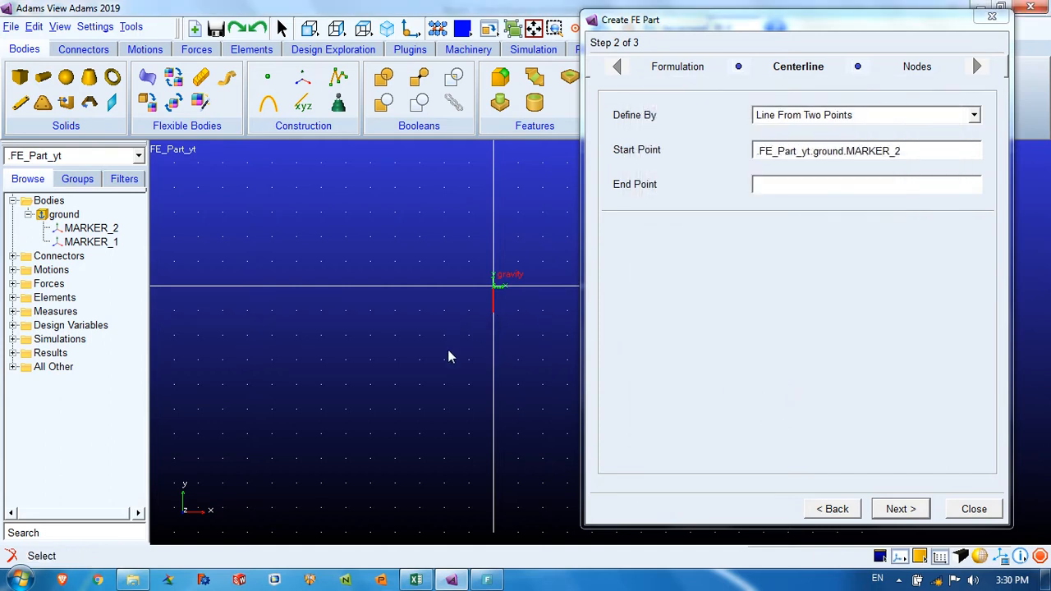
# - Change the location of ground marker MARKER_2 to 200.0, 0.0, 0.0 and accept the modification
pyautogui.moveTo(748, 26); pyautogui.dragTo(235, 35)
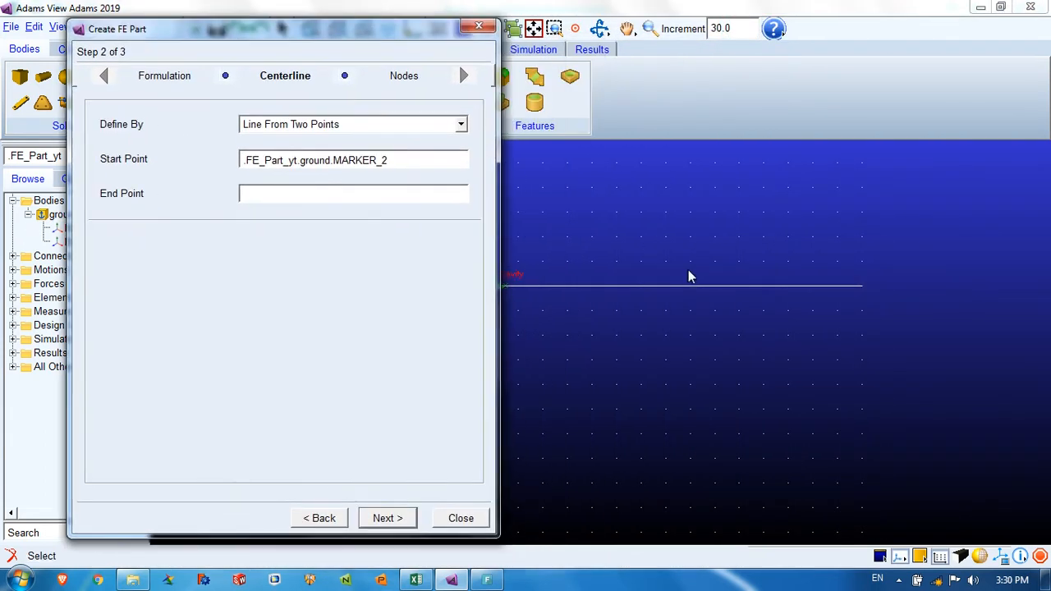
pyautogui.click(686, 317)
pyautogui.press('t')
pyautogui.moveTo(617, 363); pyautogui.dragTo(840, 359)
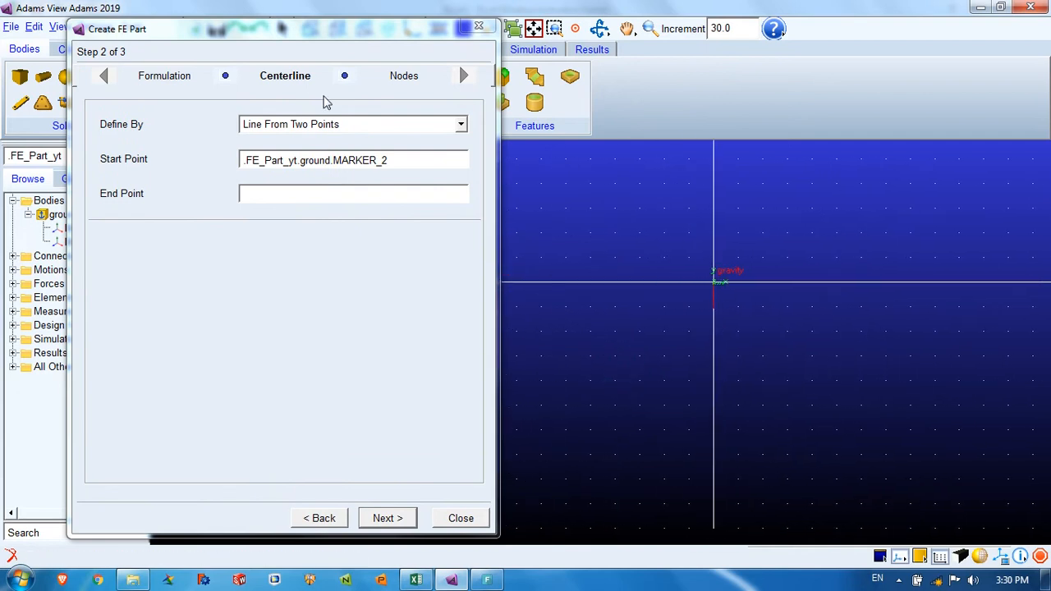
pyautogui.moveTo(310, 37); pyautogui.dragTo(465, 66)
pyautogui.doubleClick(116, 228)
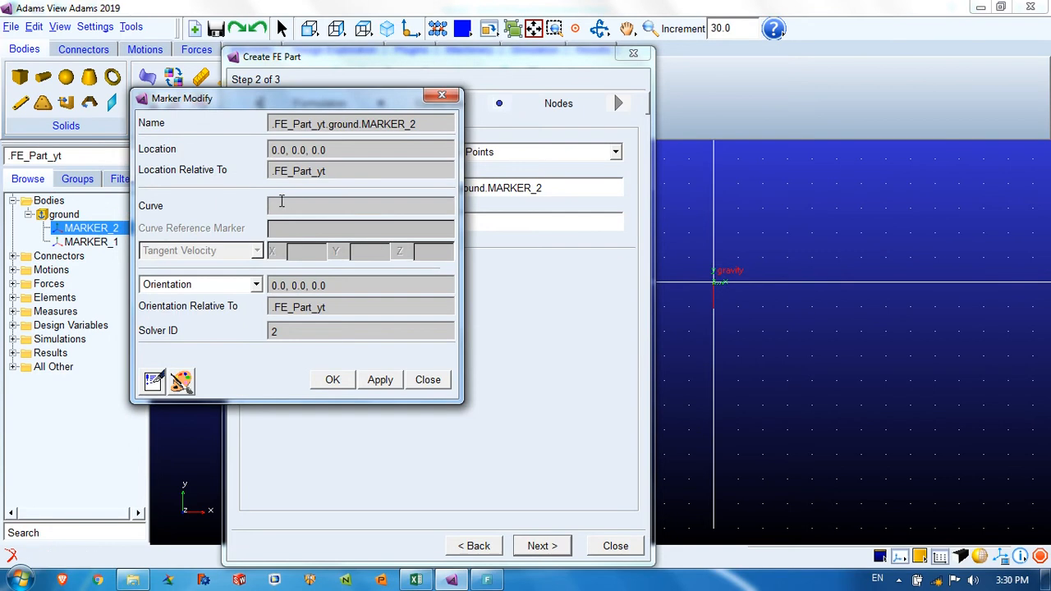
pyautogui.click(272, 150)
pyautogui.write('20')
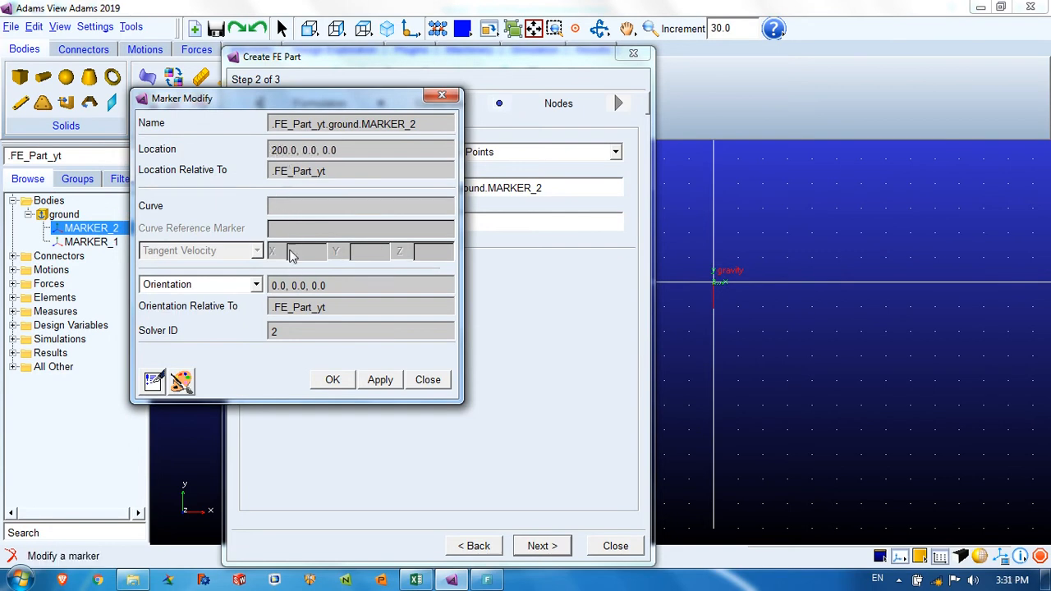
pyautogui.click(380, 383)
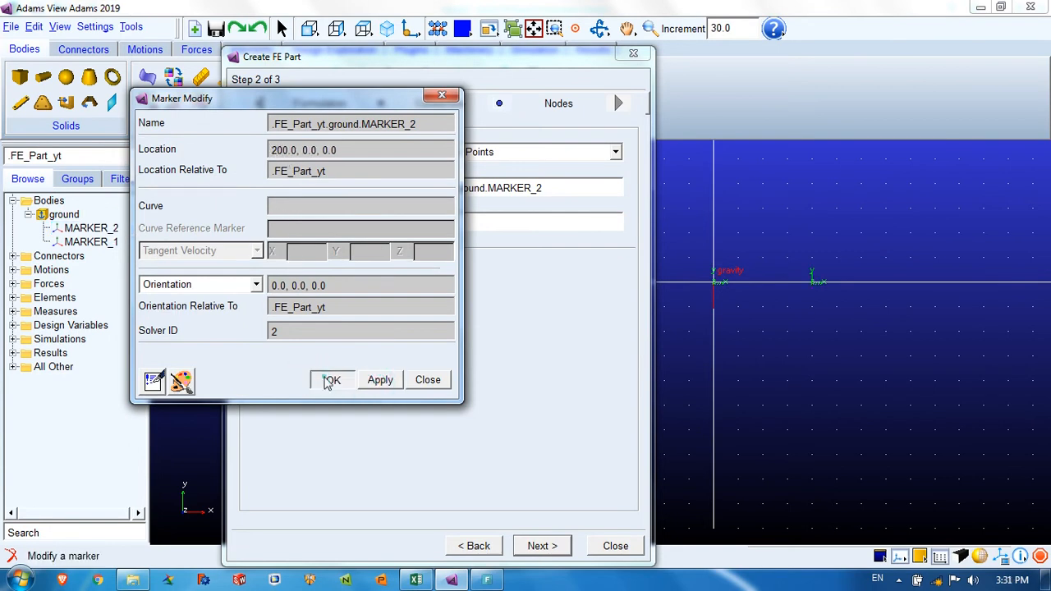
pyautogui.click(326, 380)
# - Change the centerline's start point from MARKER_2 to the ground marker MARKER_1
pyautogui.click(793, 347)
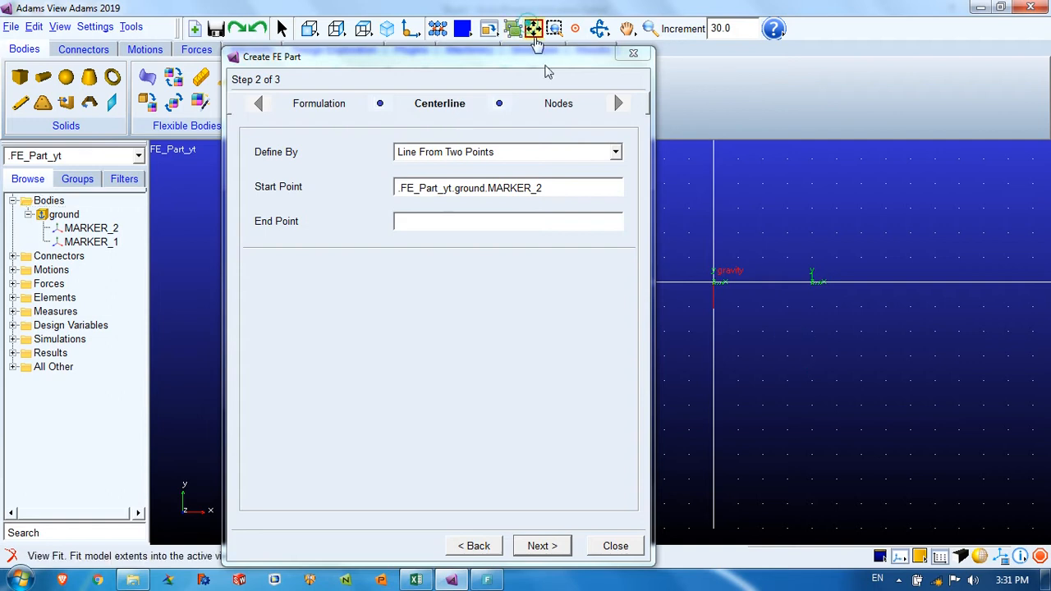
pyautogui.click(534, 28)
pyautogui.moveTo(825, 314); pyautogui.dragTo(833, 328)
pyautogui.moveTo(734, 357); pyautogui.dragTo(883, 327)
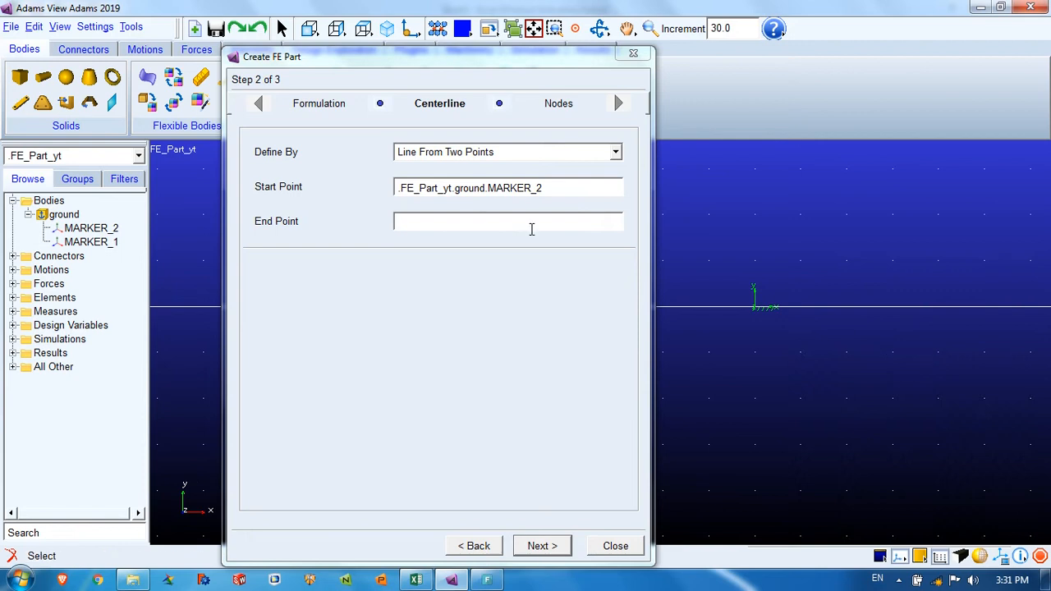
pyautogui.click(544, 189)
pyautogui.press('BackSpace')
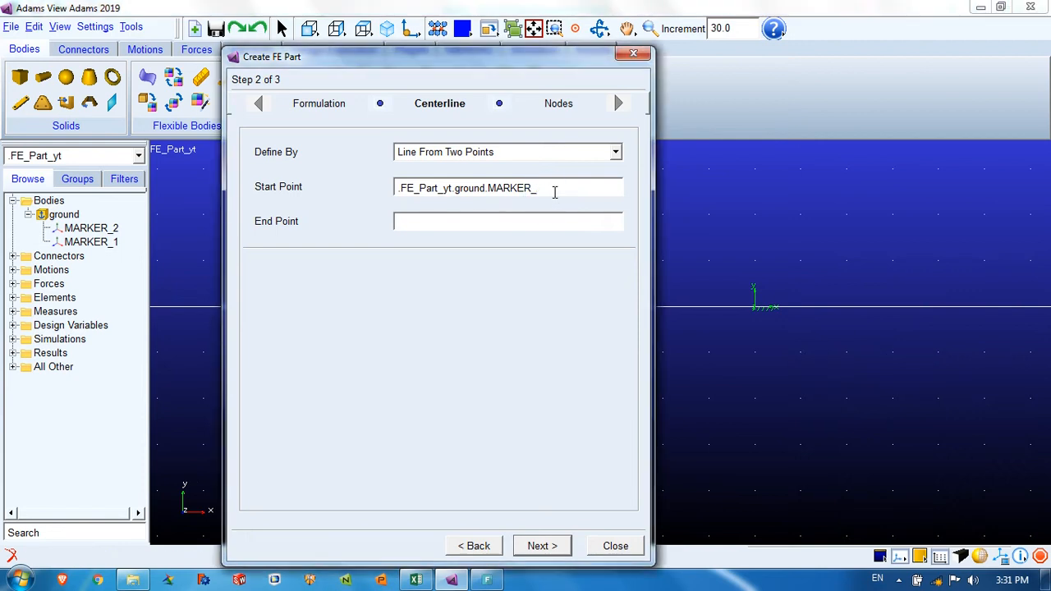
# - Set the centerline's end point to ground marker MARKER_2 and advance to the node definition
pyautogui.rightClick(461, 225)
pyautogui.moveTo(493, 236)
pyautogui.moveTo(612, 273)
pyautogui.click(458, 221)
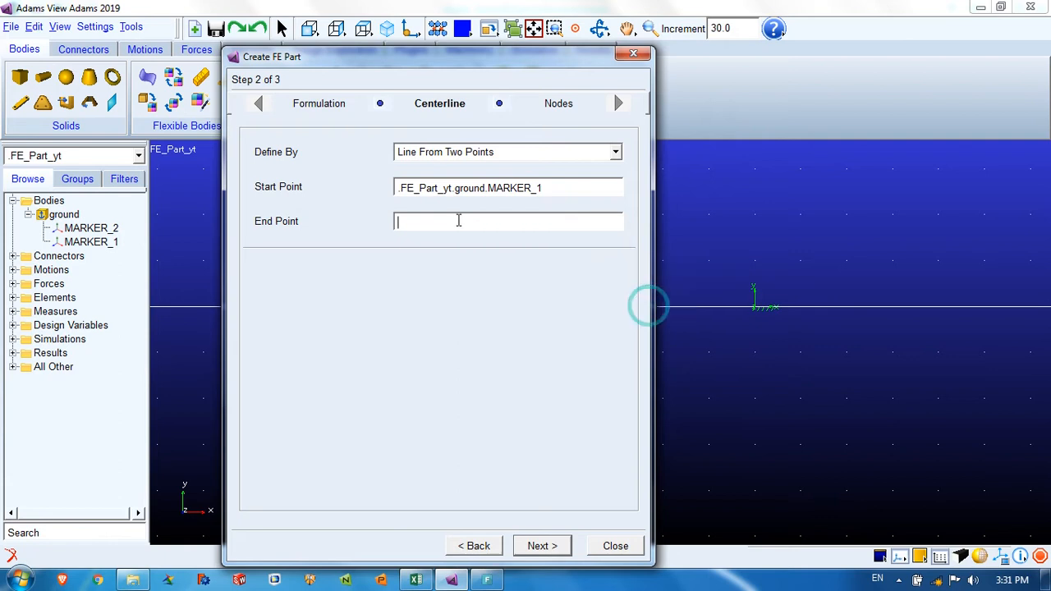
pyautogui.rightClick(432, 222)
pyautogui.moveTo(461, 232)
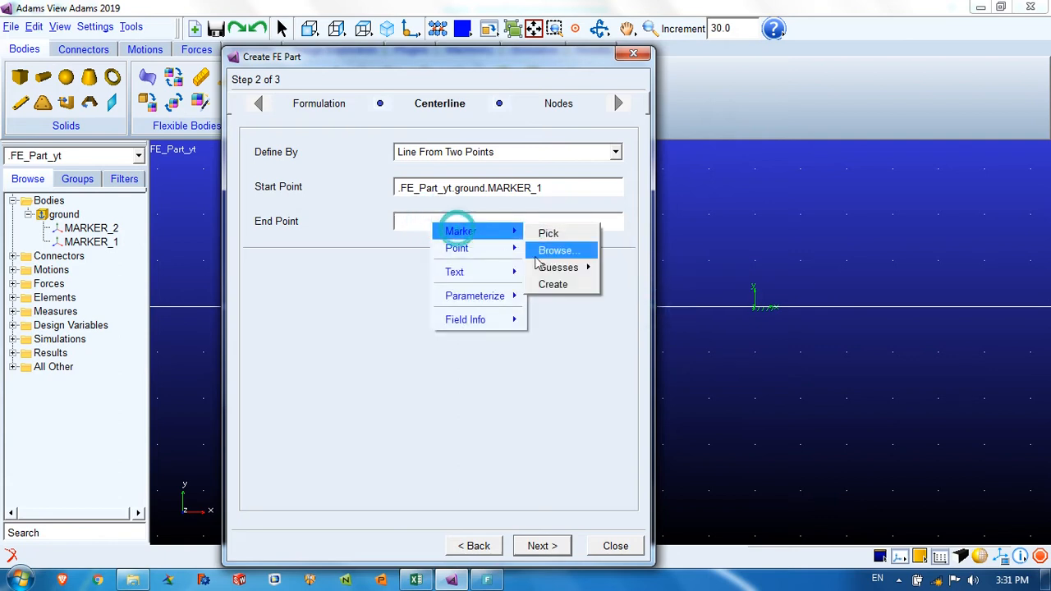
pyautogui.moveTo(559, 267)
pyautogui.click(645, 303)
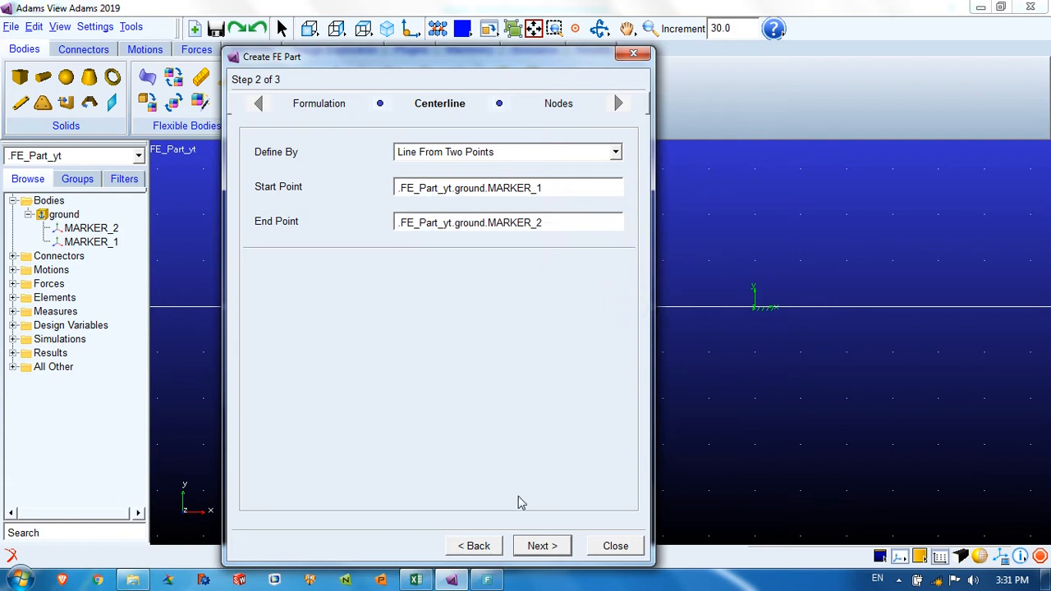
pyautogui.click(538, 546)
# - Examine the two default nodes and their distances against the start and end markers in the model view
pyautogui.moveTo(461, 65); pyautogui.dragTo(851, 84)
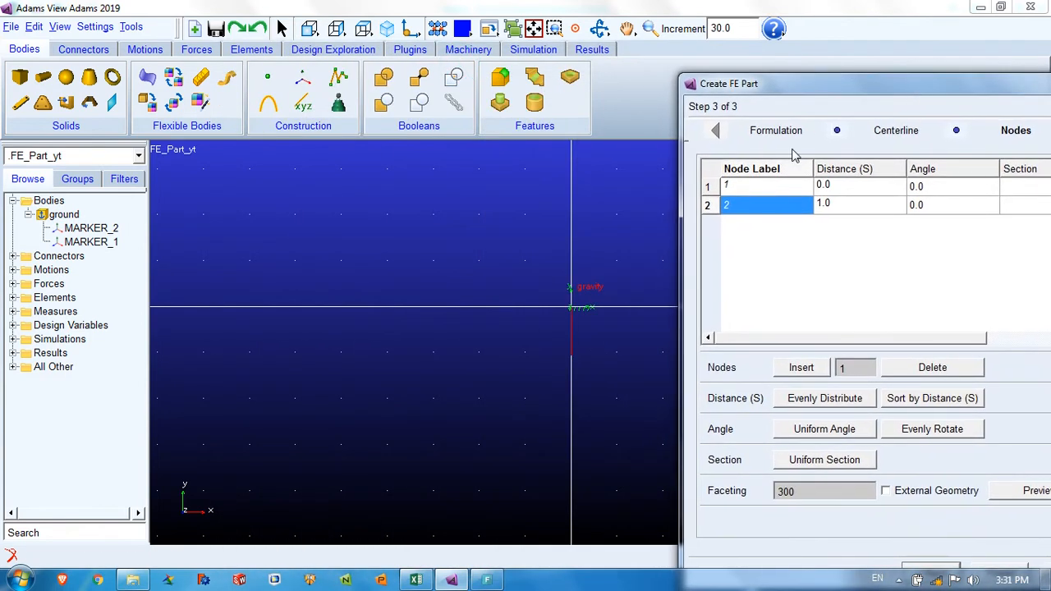
pyautogui.click(630, 294)
pyautogui.press('t')
pyautogui.moveTo(639, 293); pyautogui.dragTo(341, 287)
pyautogui.moveTo(772, 91); pyautogui.dragTo(667, 41)
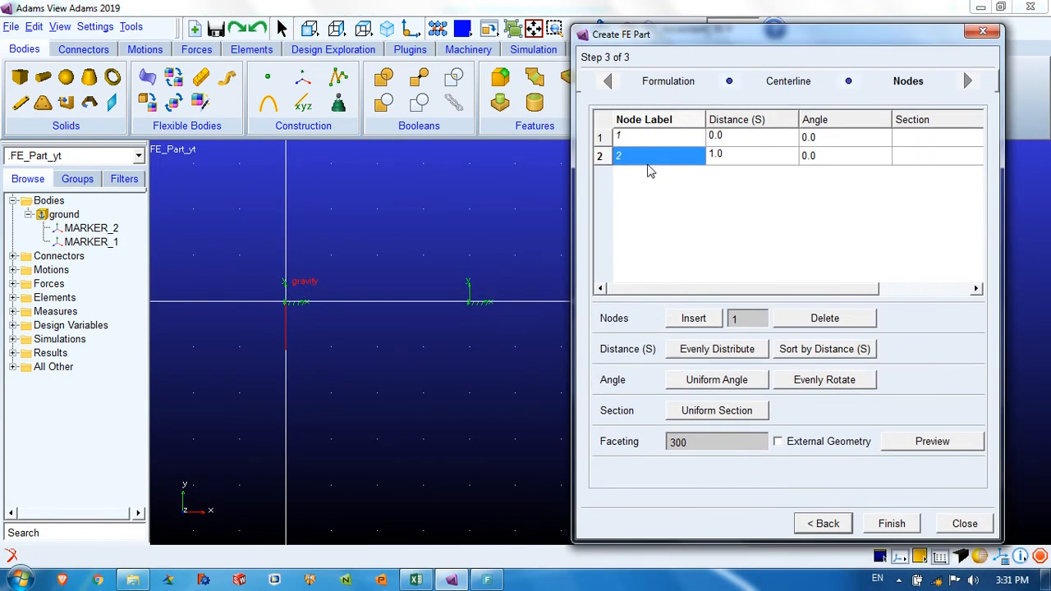
pyautogui.click(640, 139)
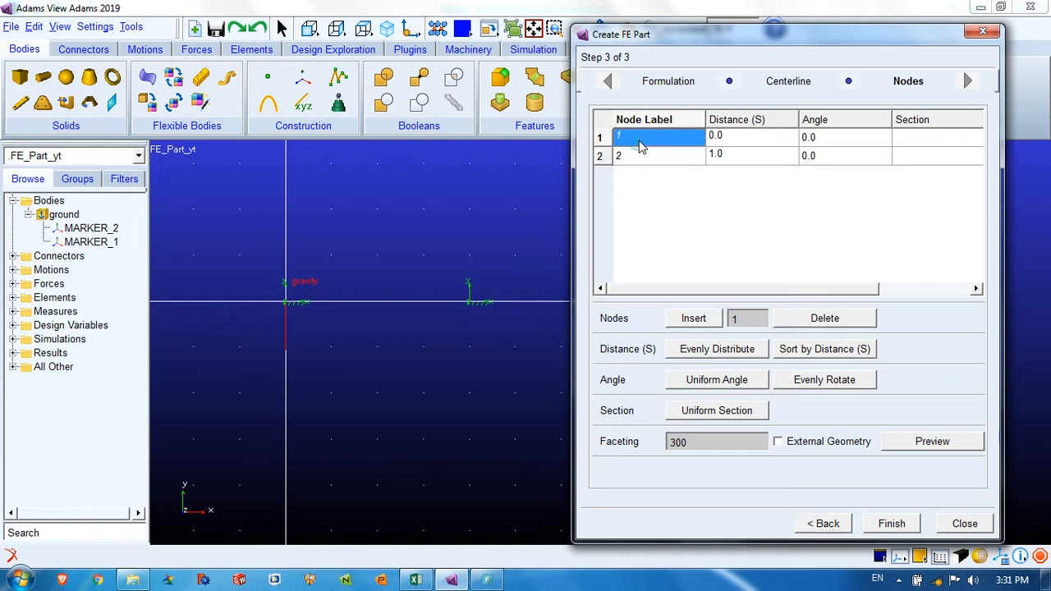
pyautogui.click(640, 159)
pyautogui.click(639, 139)
pyautogui.click(284, 300)
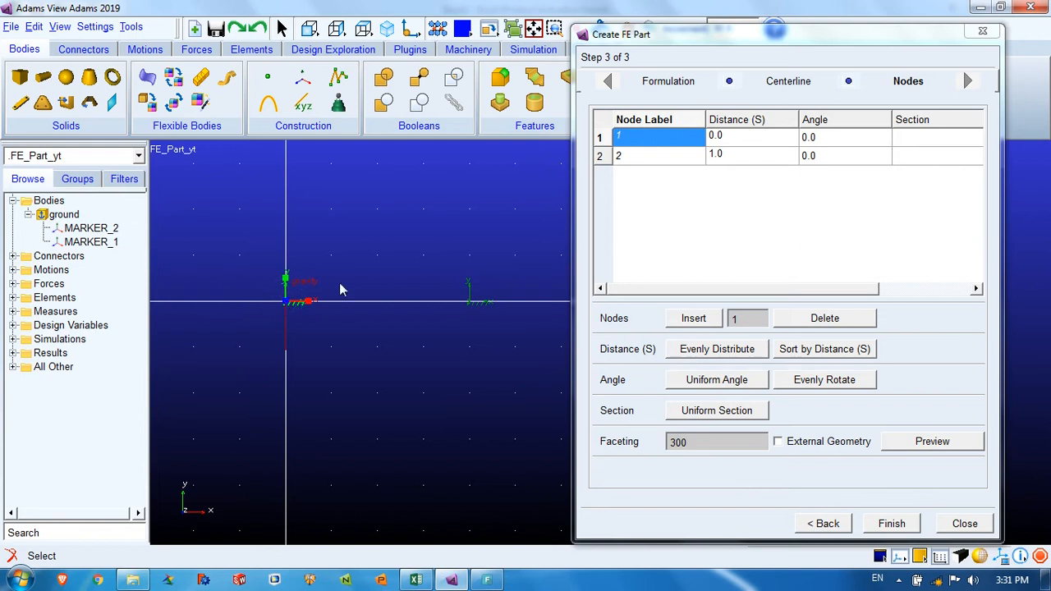
pyautogui.click(495, 198)
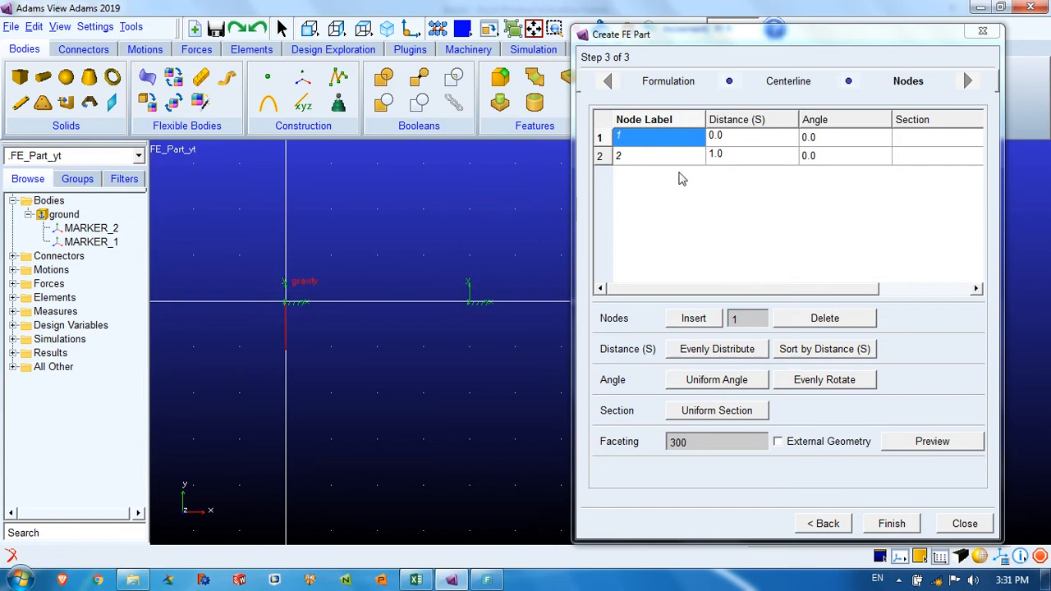
pyautogui.click(665, 156)
pyautogui.click(737, 156)
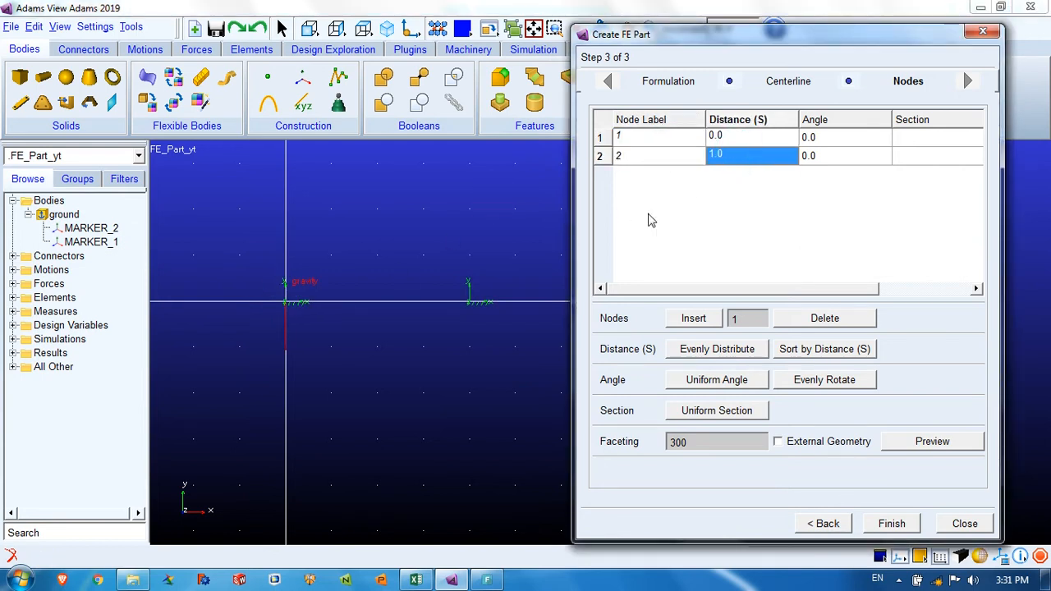
pyautogui.click(473, 309)
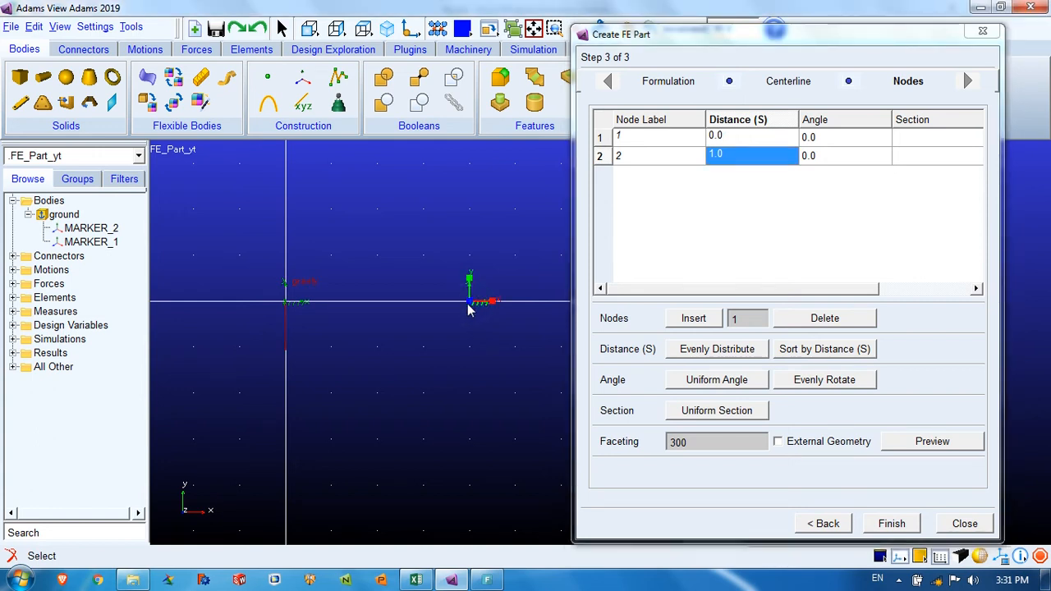
# - Insert 20 additional nodes before node 2 in the node table
pyautogui.click(630, 162)
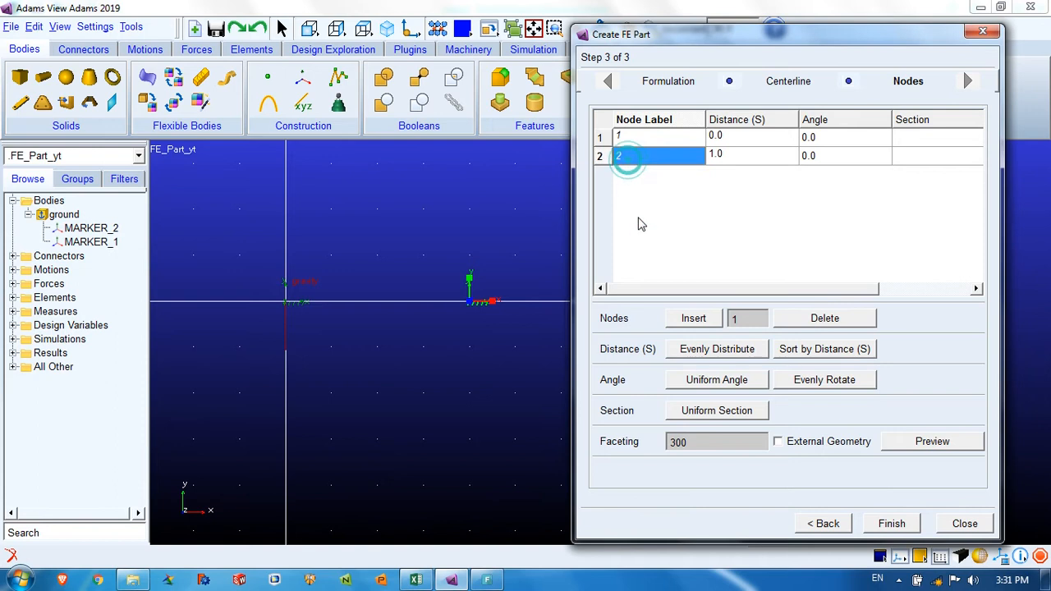
pyautogui.click(743, 317)
pyautogui.doubleClick(728, 319)
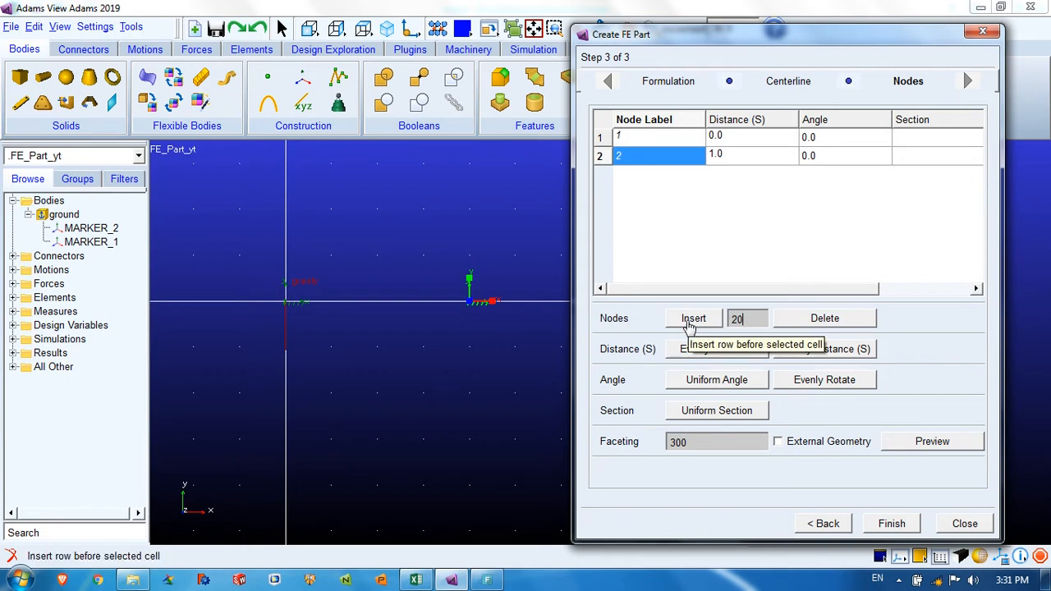
pyautogui.click(692, 321)
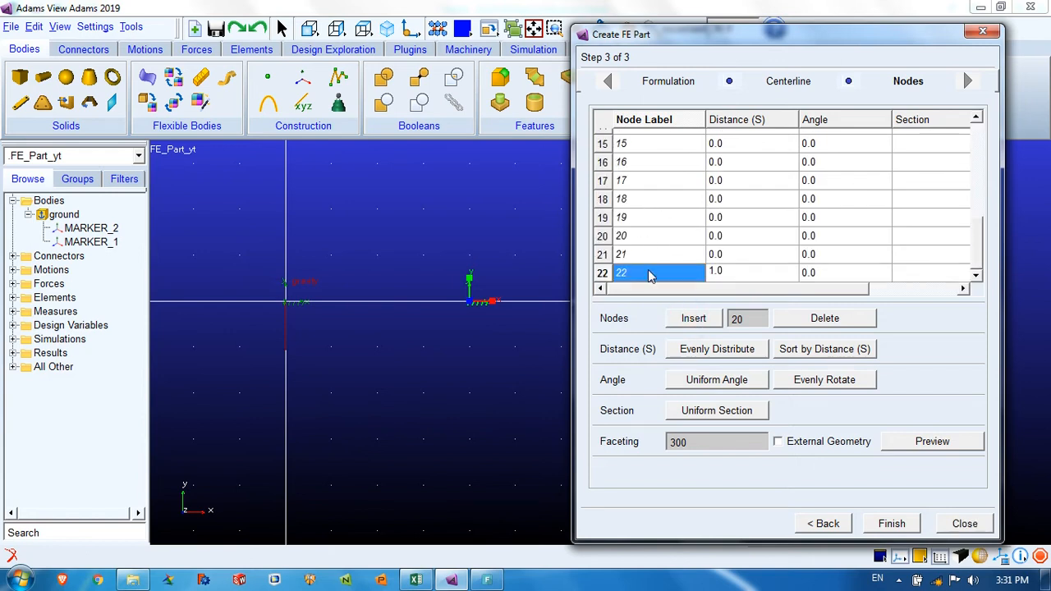
# - Review the labels and distance values of the inserted nodes from the first to the last row
pyautogui.scroll(3, 661, 283)
pyautogui.scroll(2, 641, 164)
pyautogui.scroll(-4, 641, 219)
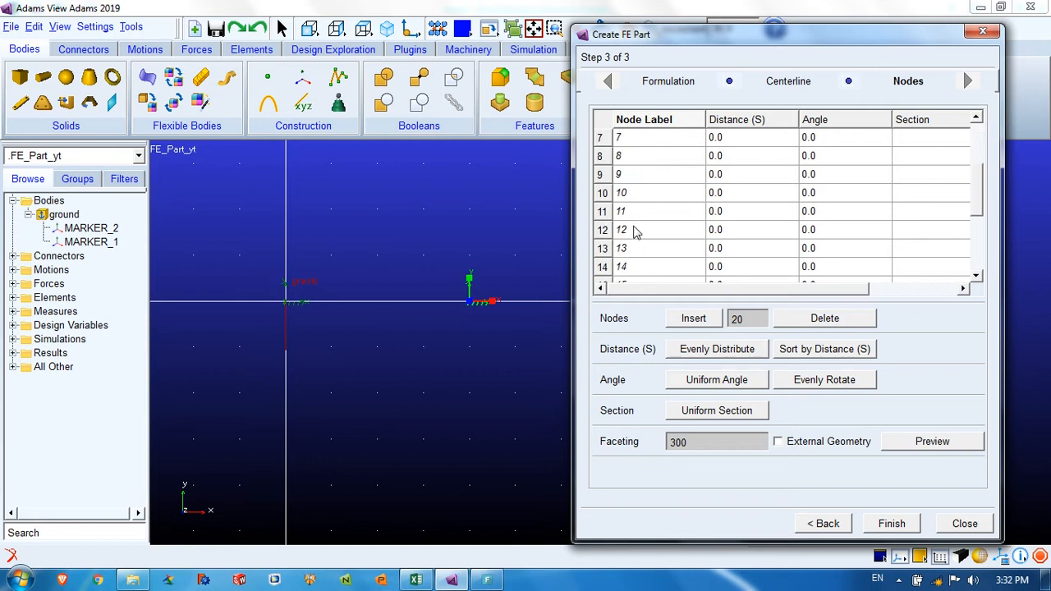
pyautogui.scroll(3, 641, 206)
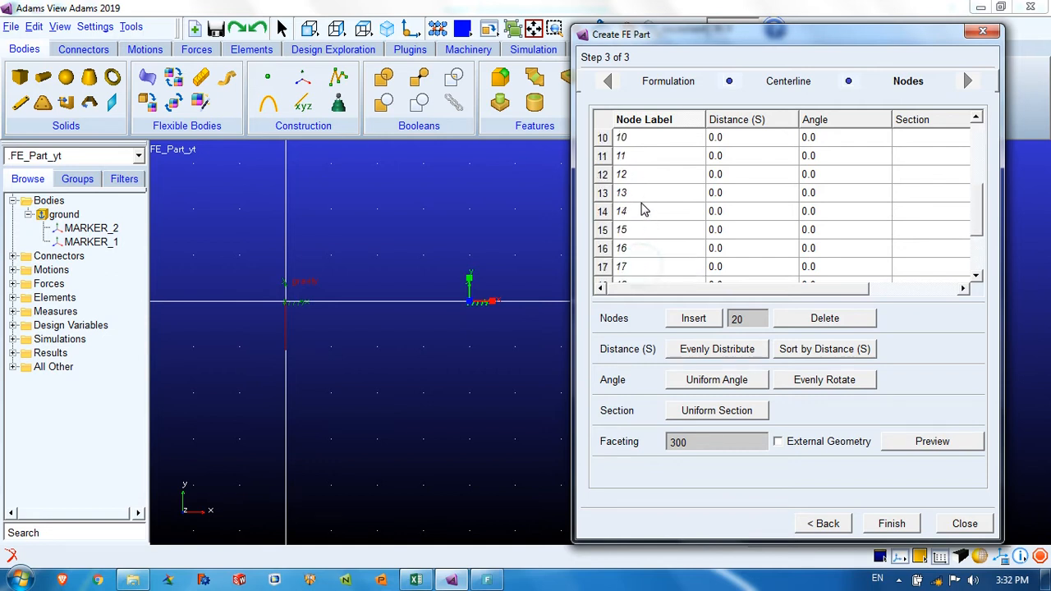
pyautogui.scroll(-1, 672, 289)
pyautogui.scroll(-1, 659, 279)
pyautogui.scroll(1, 714, 292)
pyautogui.scroll(-1, 704, 230)
pyautogui.scroll(3, 718, 197)
pyautogui.click(734, 134)
pyautogui.click(731, 171)
pyautogui.click(720, 215)
pyautogui.click(720, 243)
pyautogui.click(720, 260)
pyautogui.scroll(-2, 720, 266)
pyautogui.click(728, 235)
pyautogui.scroll(2, 725, 197)
pyautogui.scroll(-5, 674, 246)
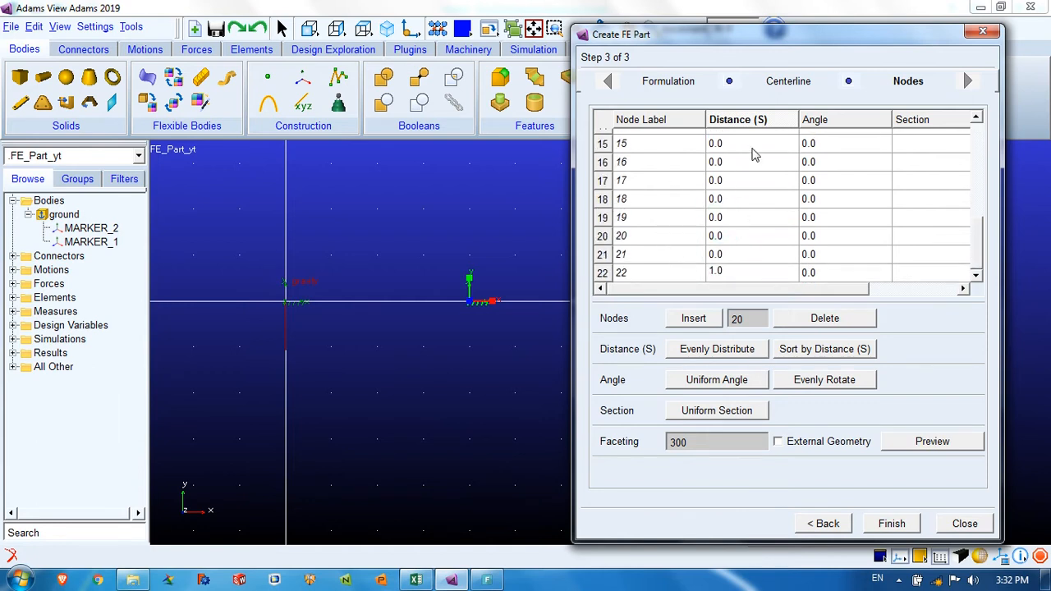
pyautogui.scroll(5, 754, 154)
pyautogui.scroll(-5, 743, 275)
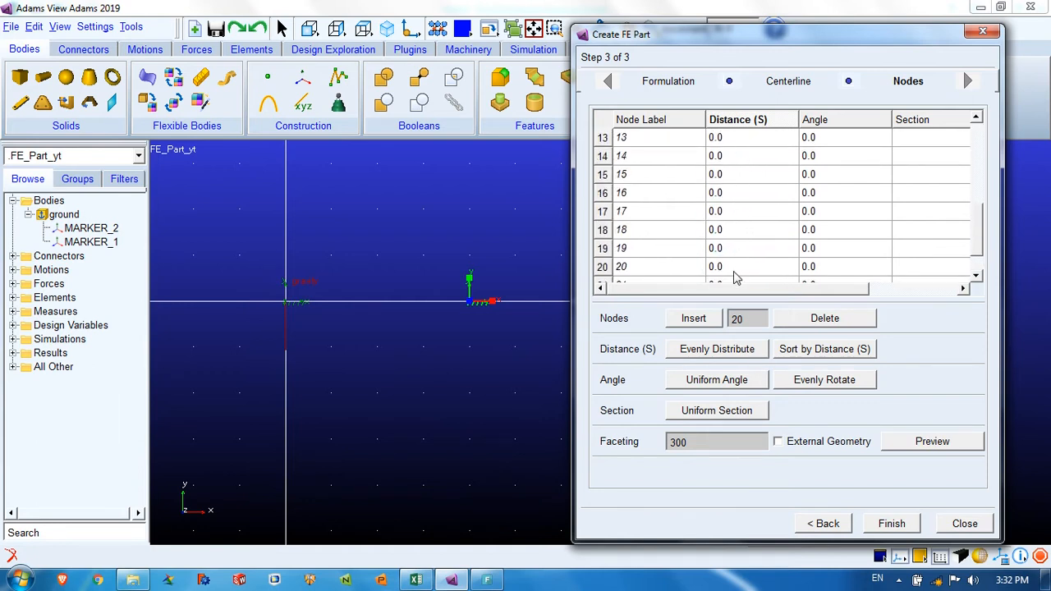
pyautogui.click(727, 274)
pyautogui.scroll(4, 739, 159)
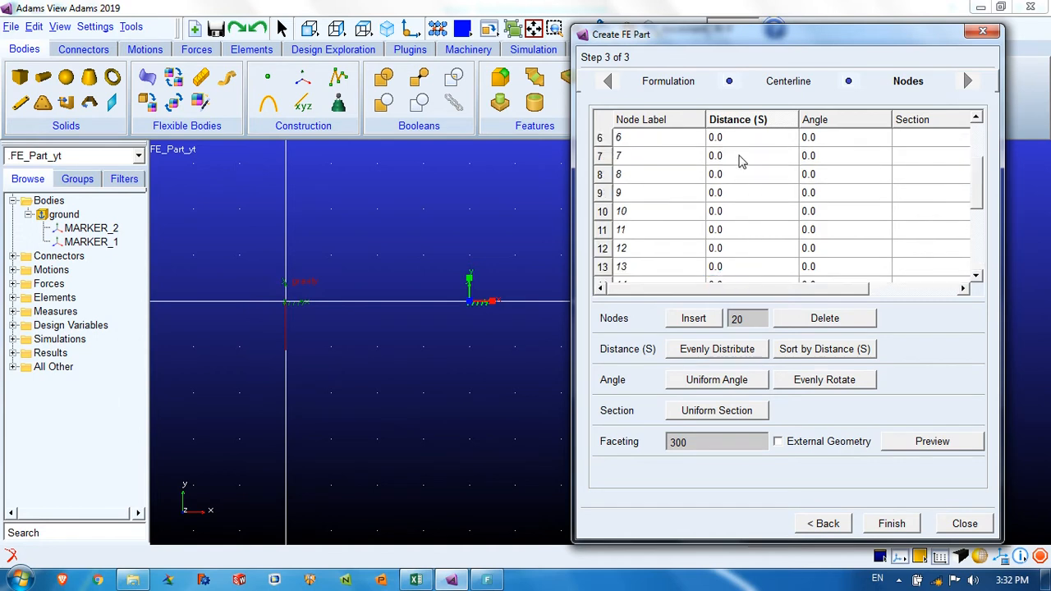
pyautogui.click(739, 138)
pyautogui.scroll(-4, 731, 247)
pyautogui.click(727, 272)
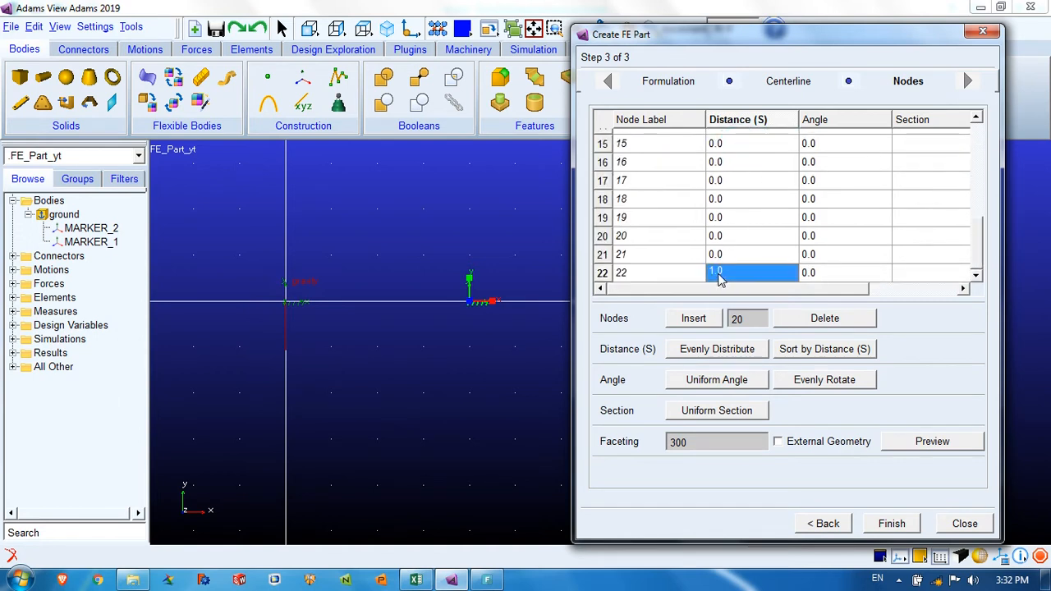
# - Evenly distribute the nodes along the centerline and check their distances through to the last node
pyautogui.click(723, 351)
pyautogui.click(494, 302)
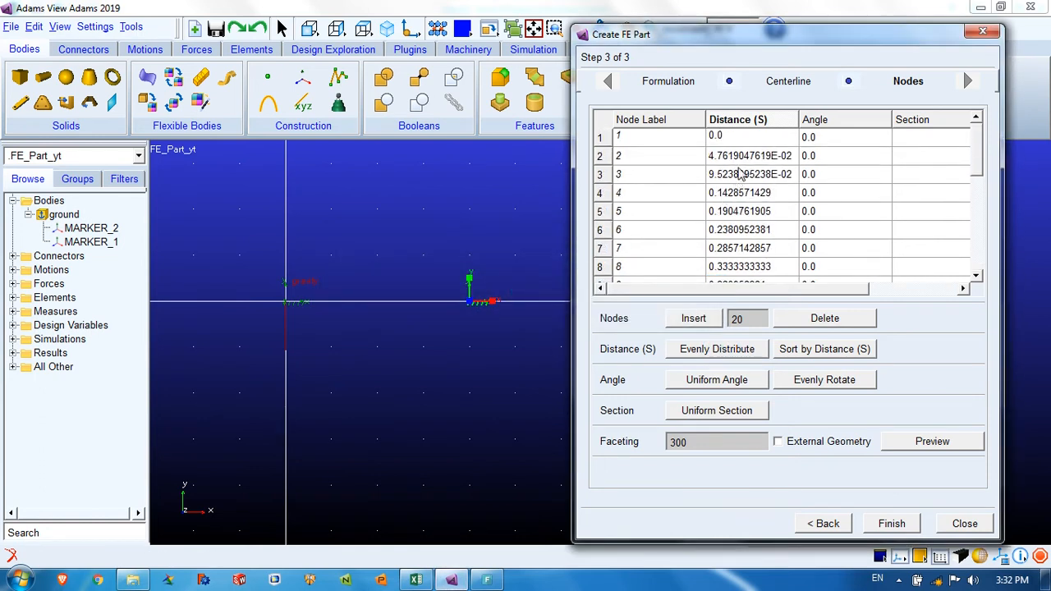
pyautogui.click(744, 138)
pyautogui.scroll(-5, 749, 215)
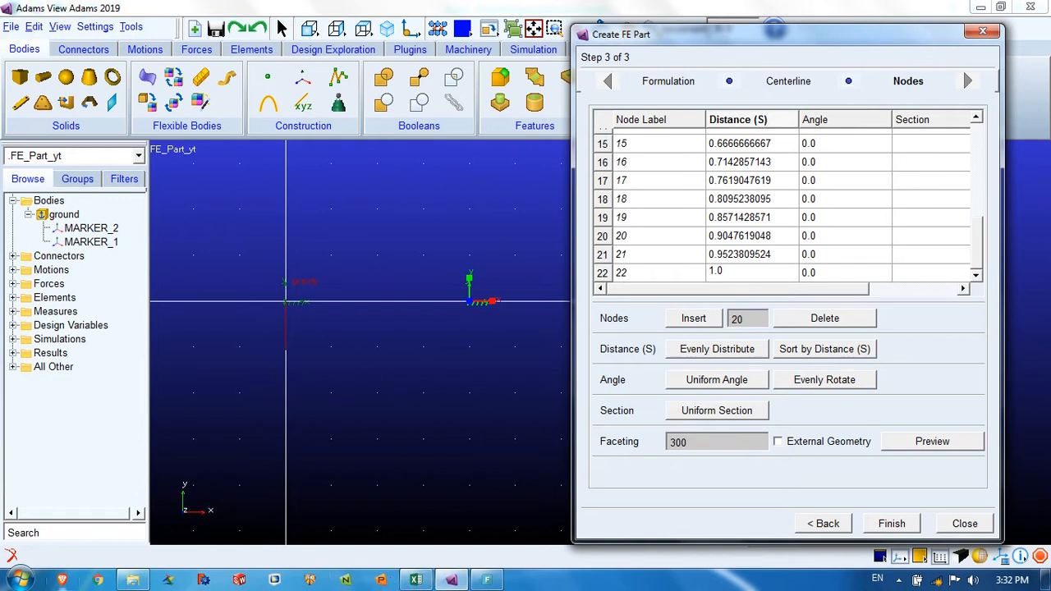
# - Switch to the Excel workbook and calculate =1/22 in cell J4 to check the node spacing
pyautogui.click(18, 580)
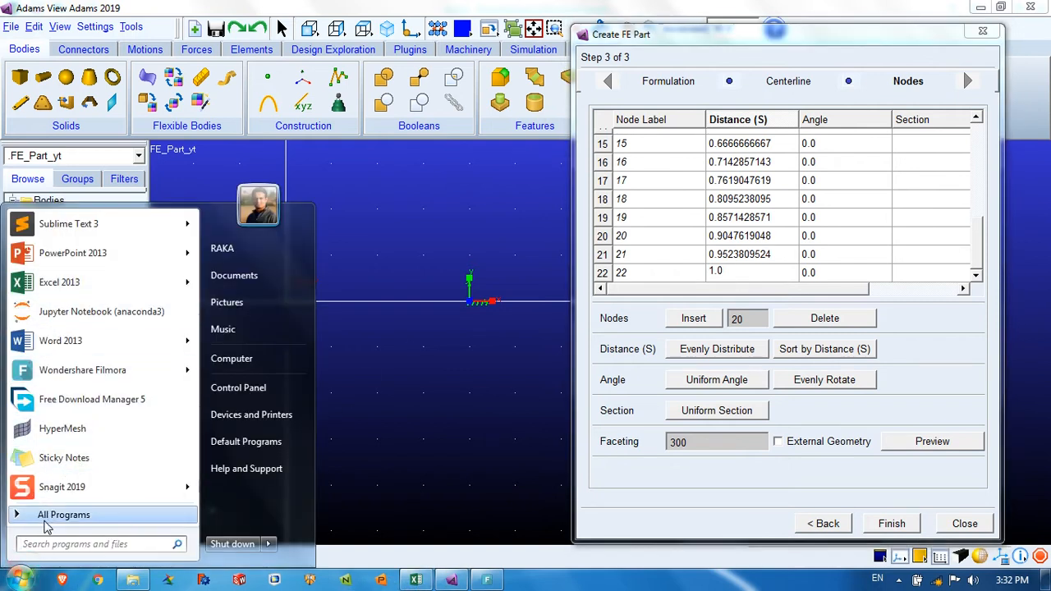
pyautogui.click(419, 580)
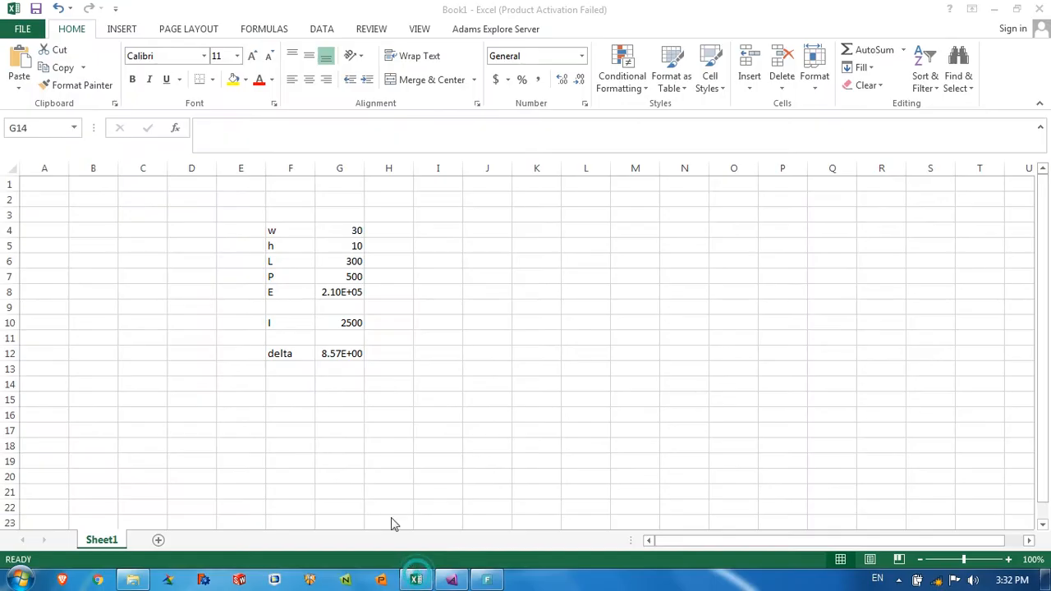
pyautogui.click(456, 230)
pyautogui.click(505, 236)
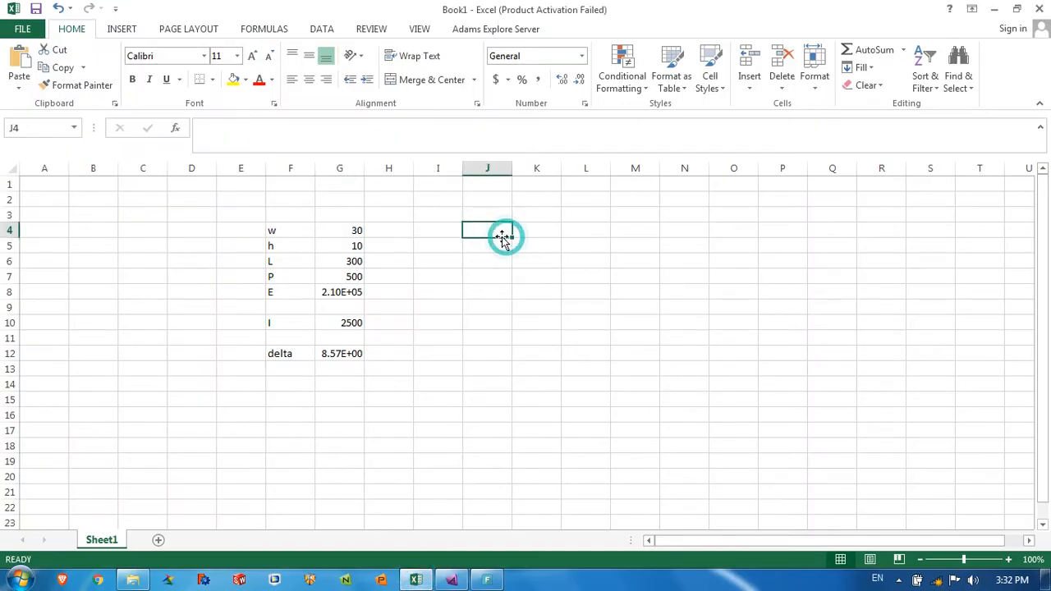
pyautogui.write('=1/22')
pyautogui.press('Return')
pyautogui.click(506, 235)
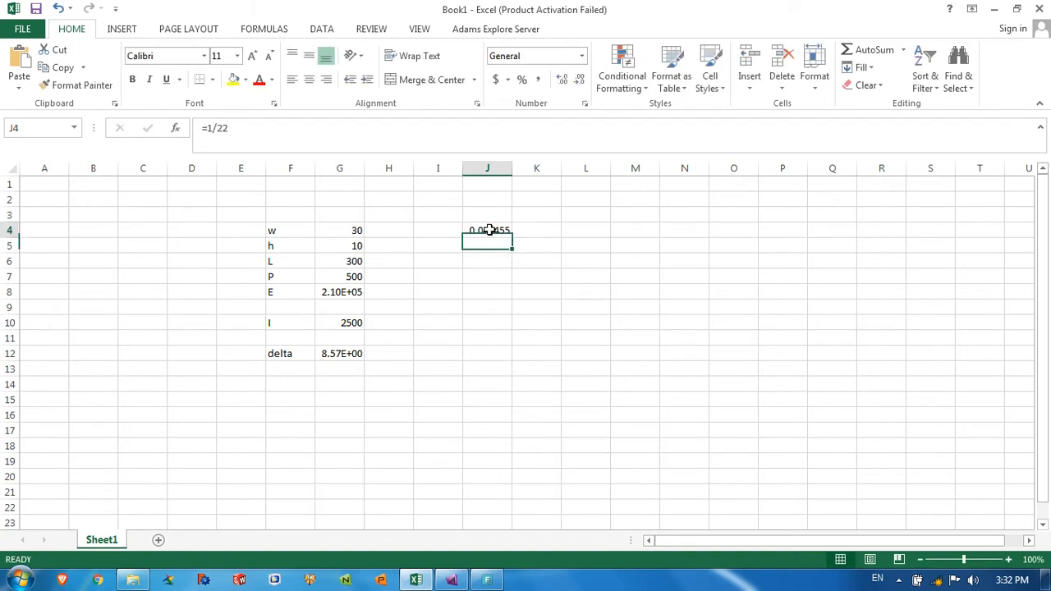
# - Switch back to Adams View and inspect the distance of node 2 for comparison with the calculated spacing
pyautogui.hotkey('alt', 'Tab')
pyautogui.scroll(5, 734, 174)
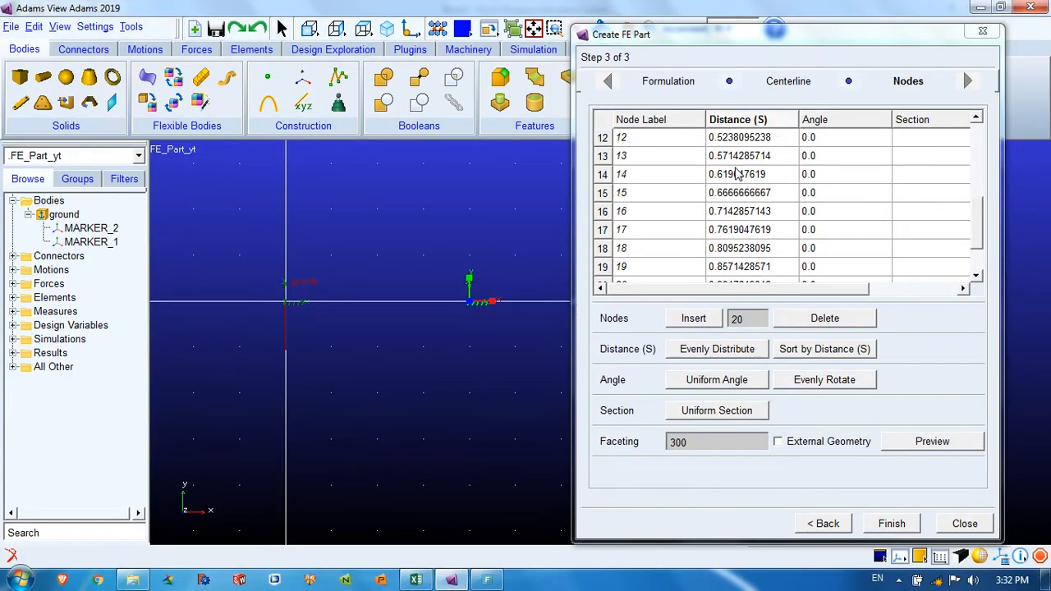
pyautogui.click(733, 165)
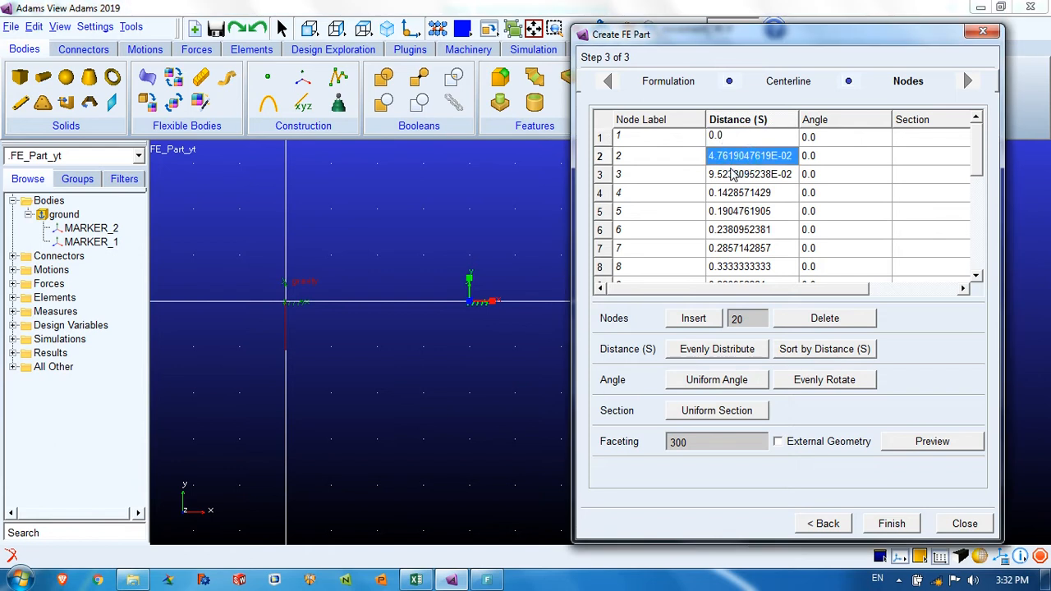
# - Examine the distance values of the first few nodes and of the last node in the node table
pyautogui.click(722, 139)
pyautogui.click(727, 156)
pyautogui.click(743, 176)
pyautogui.click(728, 137)
pyautogui.scroll(-5, 723, 271)
pyautogui.click(657, 274)
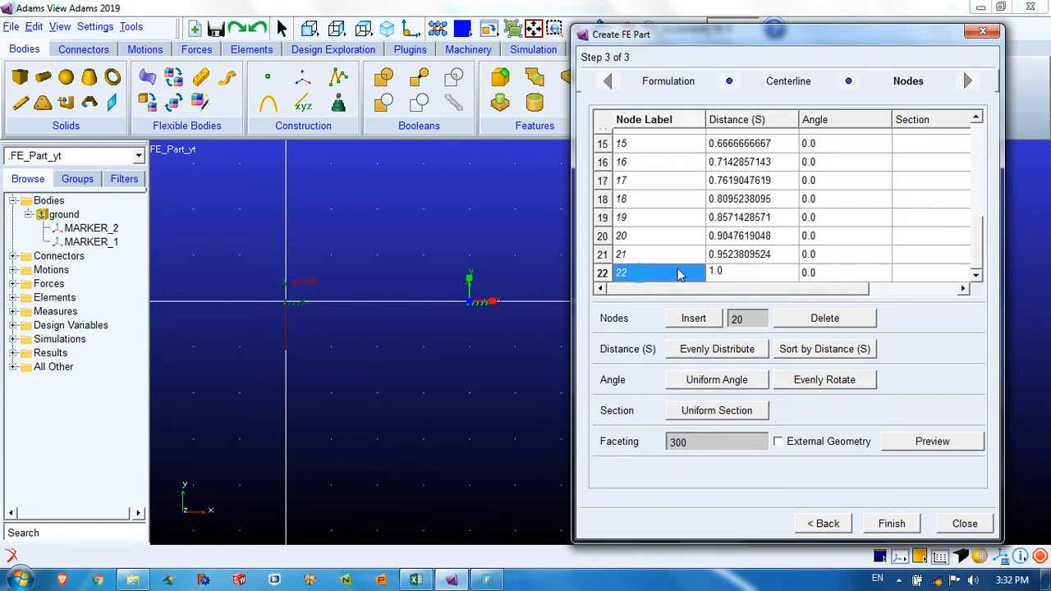
pyautogui.click(730, 271)
pyautogui.scroll(5, 721, 254)
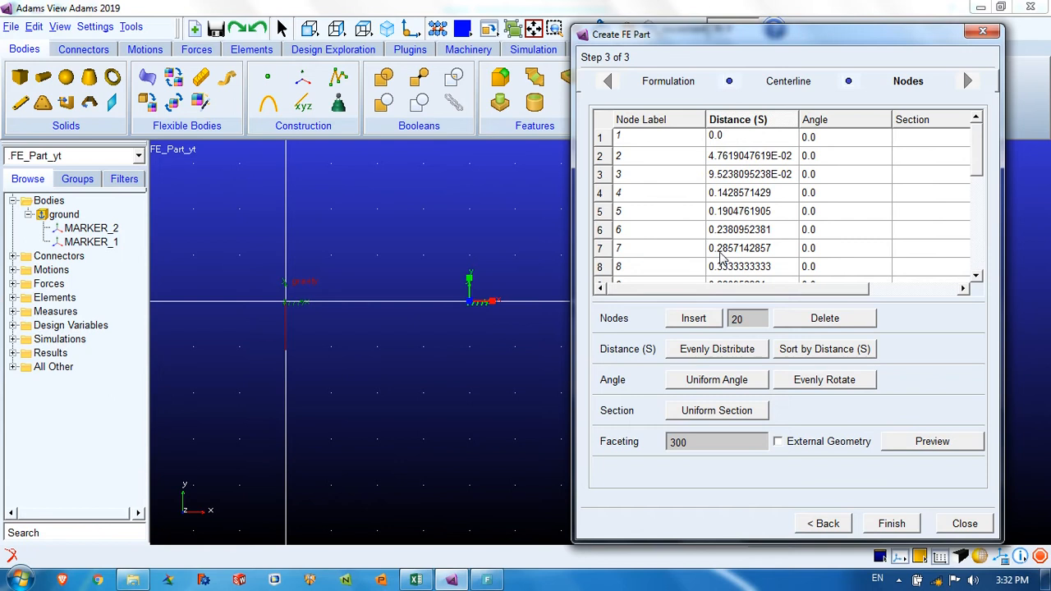
# - Compare the intermediate and last node distances with the positions of the two ground markers in the model
pyautogui.click(731, 197)
pyautogui.click(730, 211)
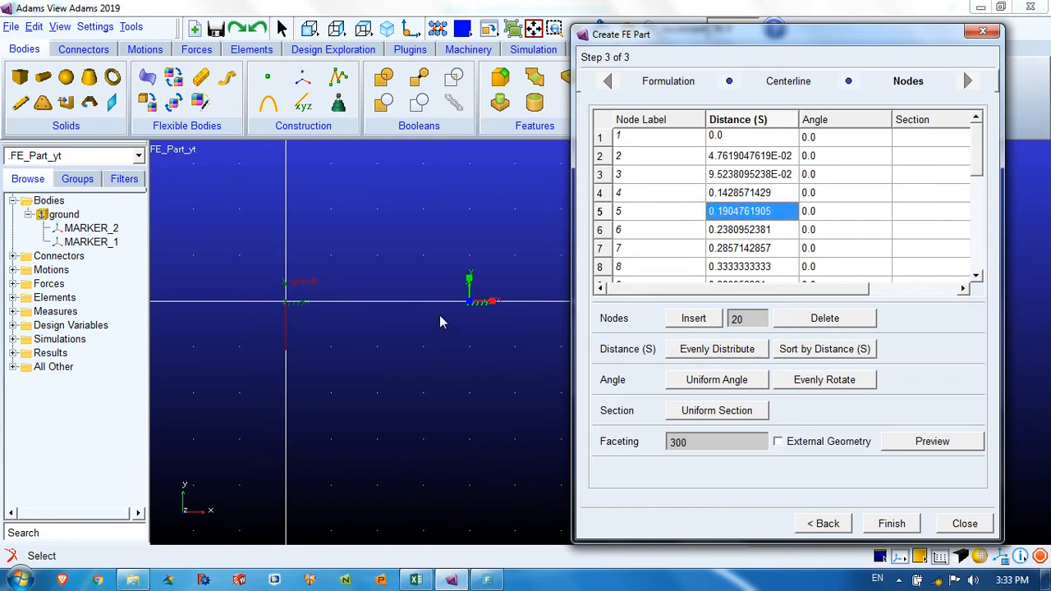
pyautogui.click(483, 324)
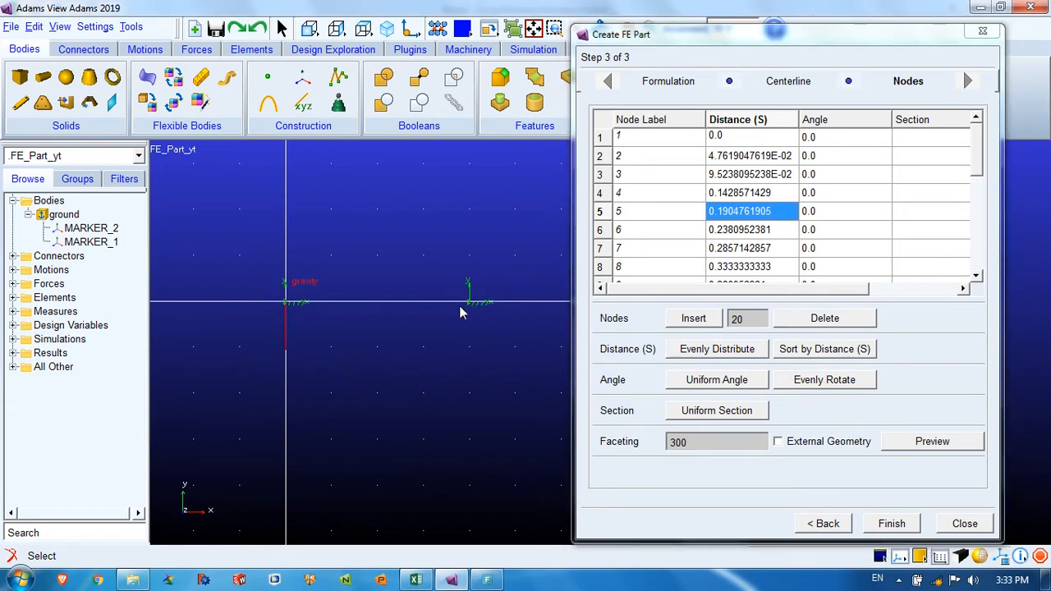
pyautogui.scroll(-5, 706, 238)
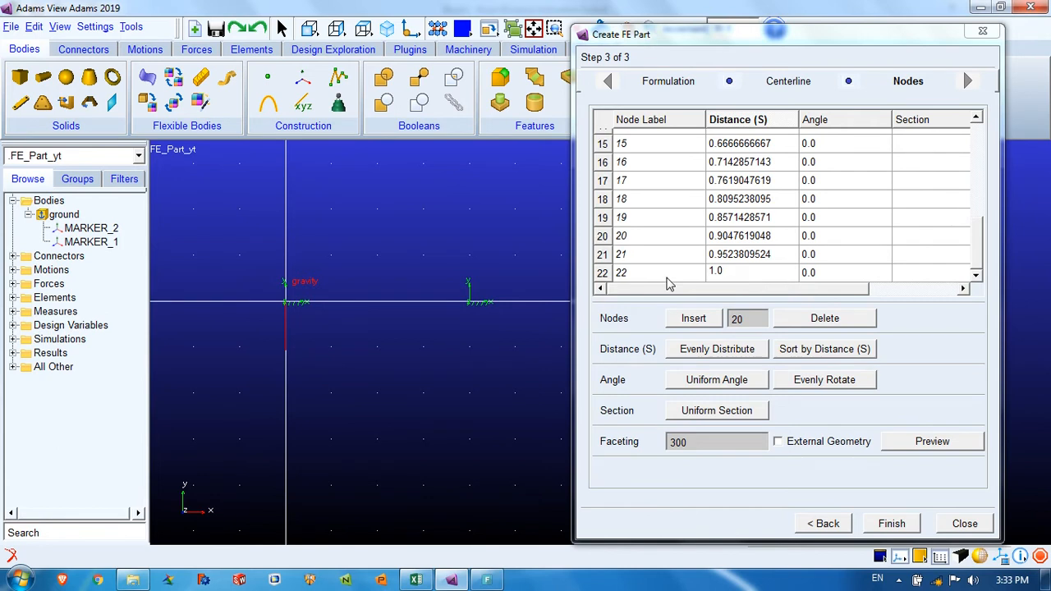
pyautogui.click(720, 272)
pyautogui.scroll(3, 754, 238)
pyautogui.scroll(2, 754, 238)
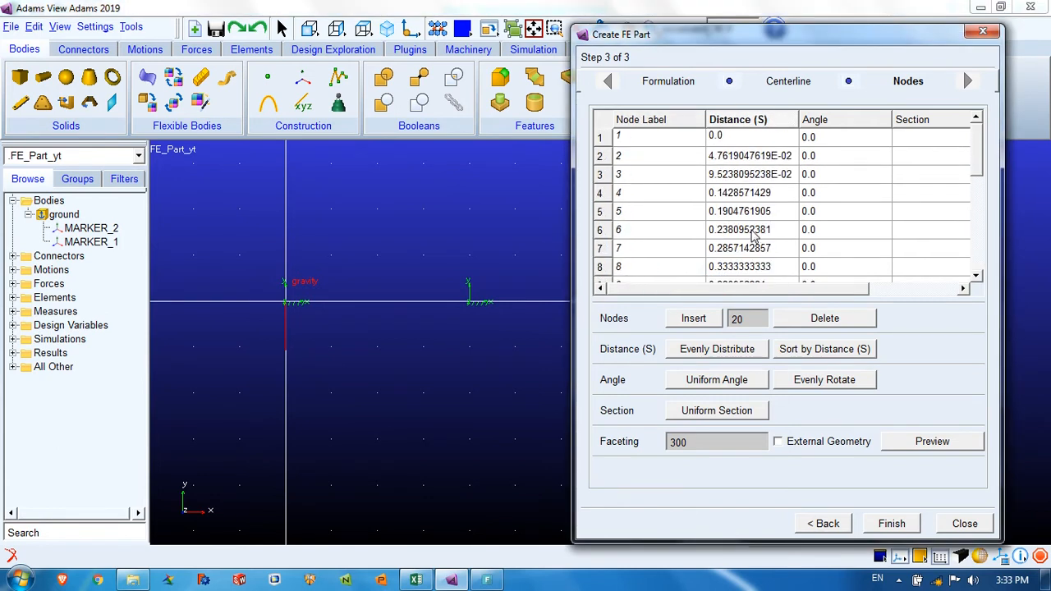
# - Examine the angle values assigned to the nodes along the centerline
pyautogui.click(853, 139)
pyautogui.click(845, 175)
pyautogui.click(835, 236)
pyautogui.scroll(-2, 834, 246)
pyautogui.scroll(2, 834, 250)
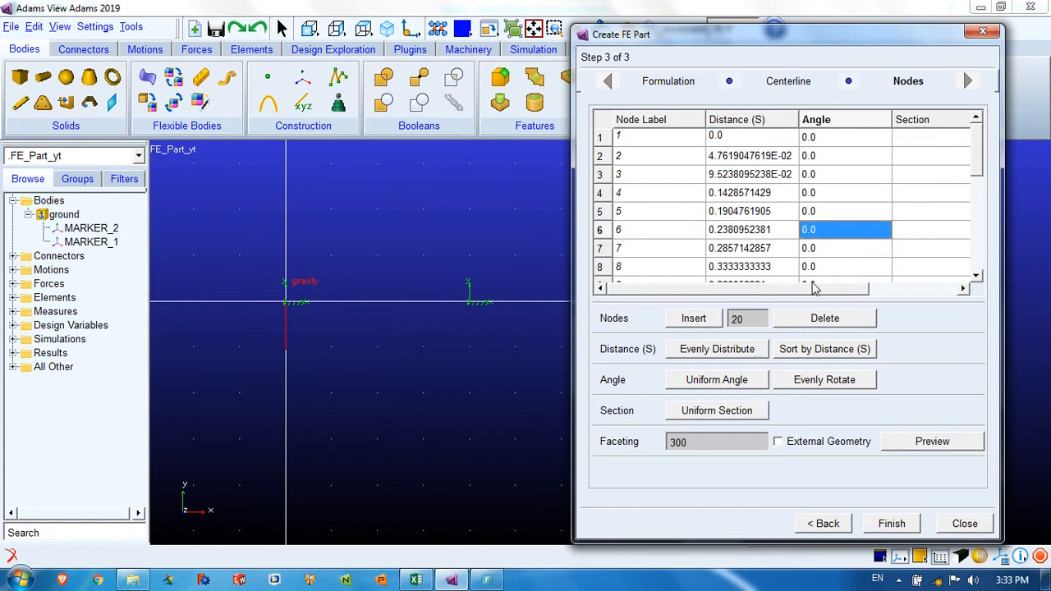
pyautogui.click(836, 140)
# - Start a new section for node 1 and name it rectangula_sec
pyautogui.click(911, 140)
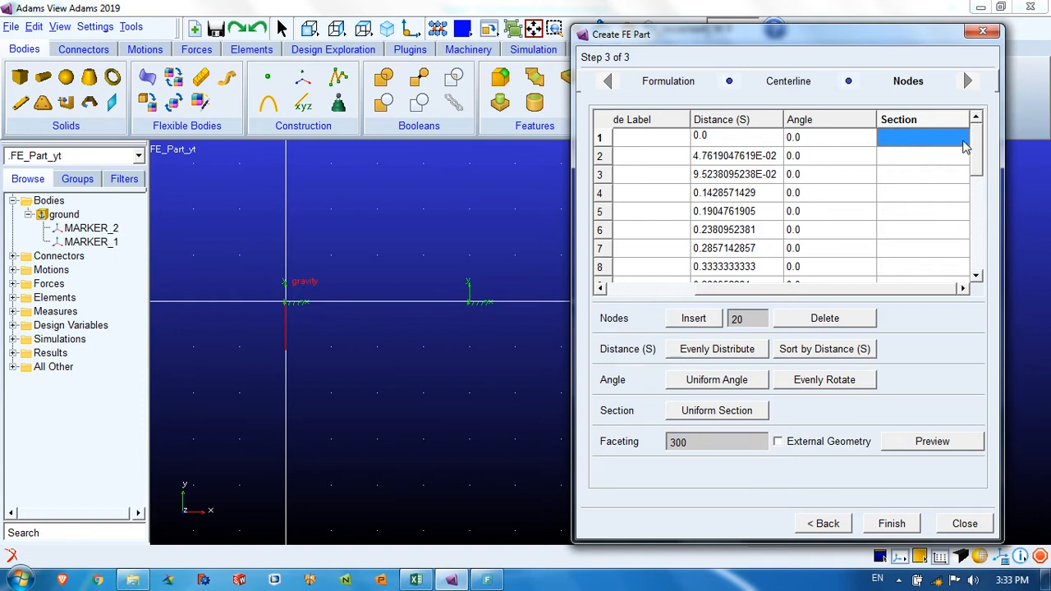
pyautogui.rightClick(939, 146)
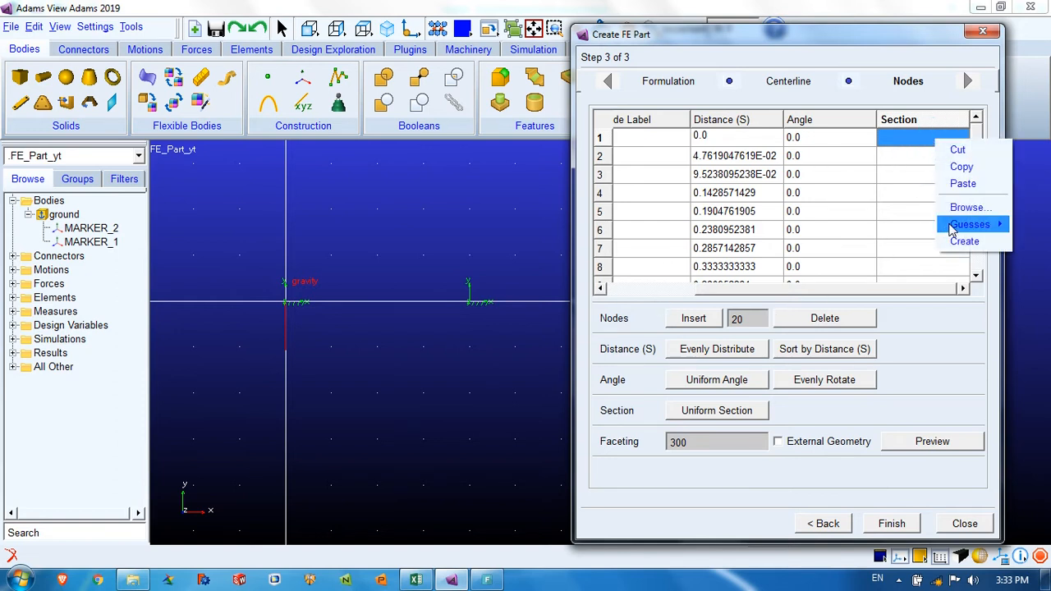
pyautogui.moveTo(953, 232)
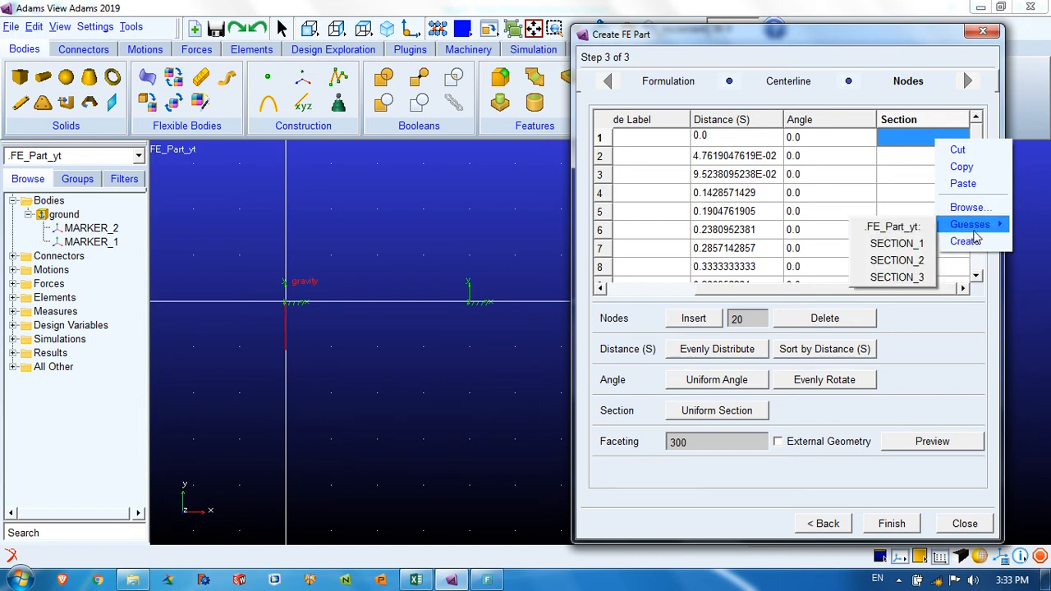
pyautogui.click(974, 248)
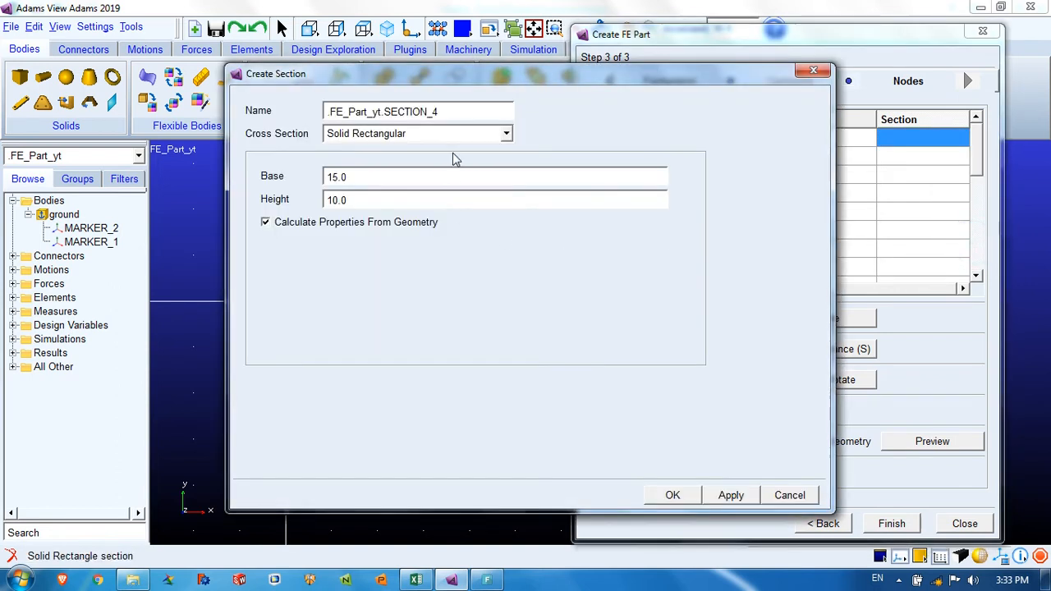
pyautogui.tripleClick(467, 111)
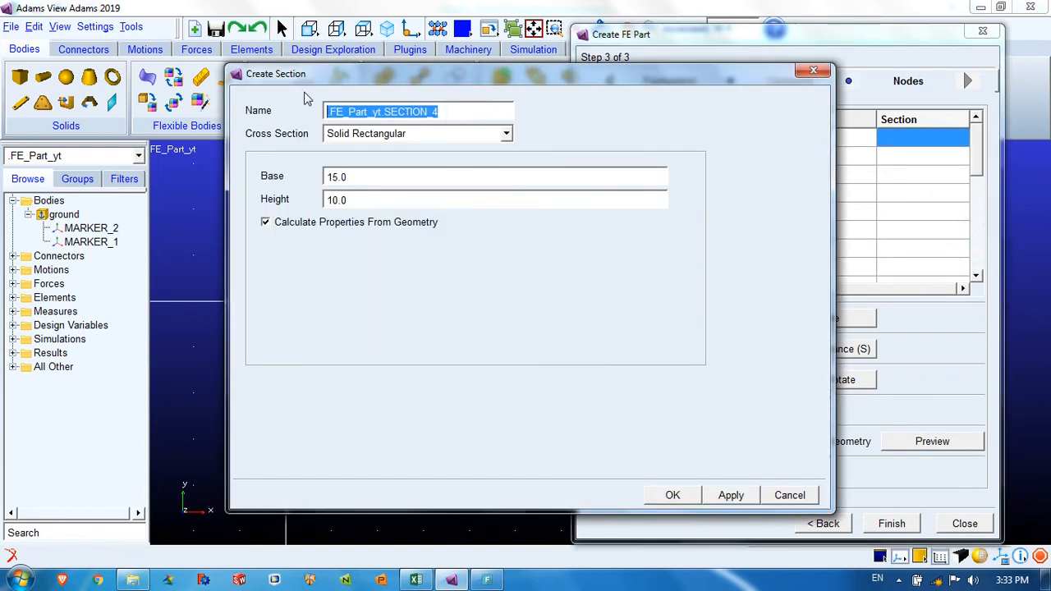
pyautogui.write('rectangula_sec')
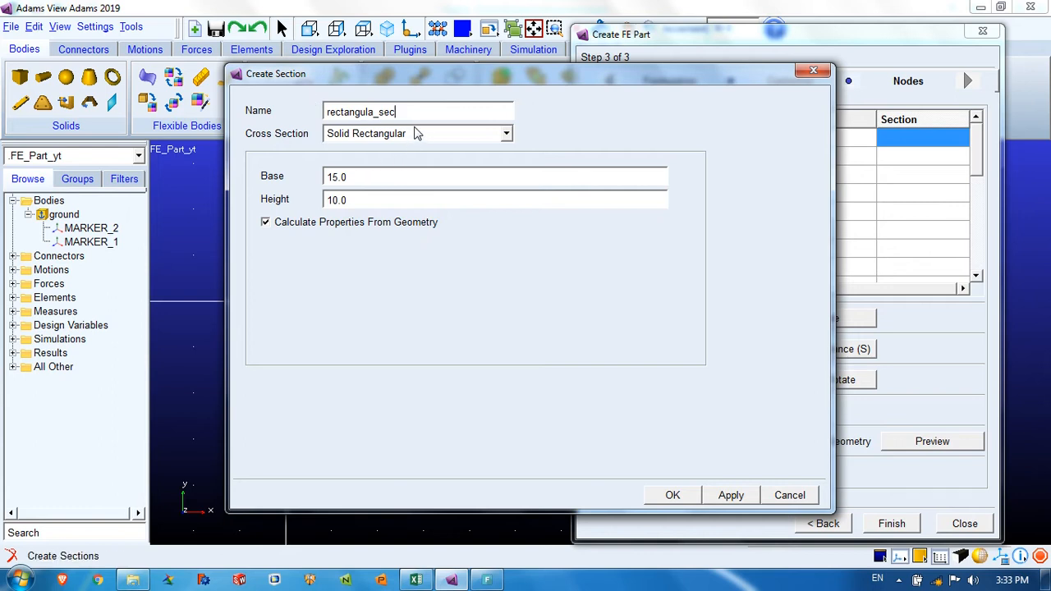
# - Review the available cross-section types, try Solid Circular and restore Solid Rectangular
pyautogui.click(360, 140)
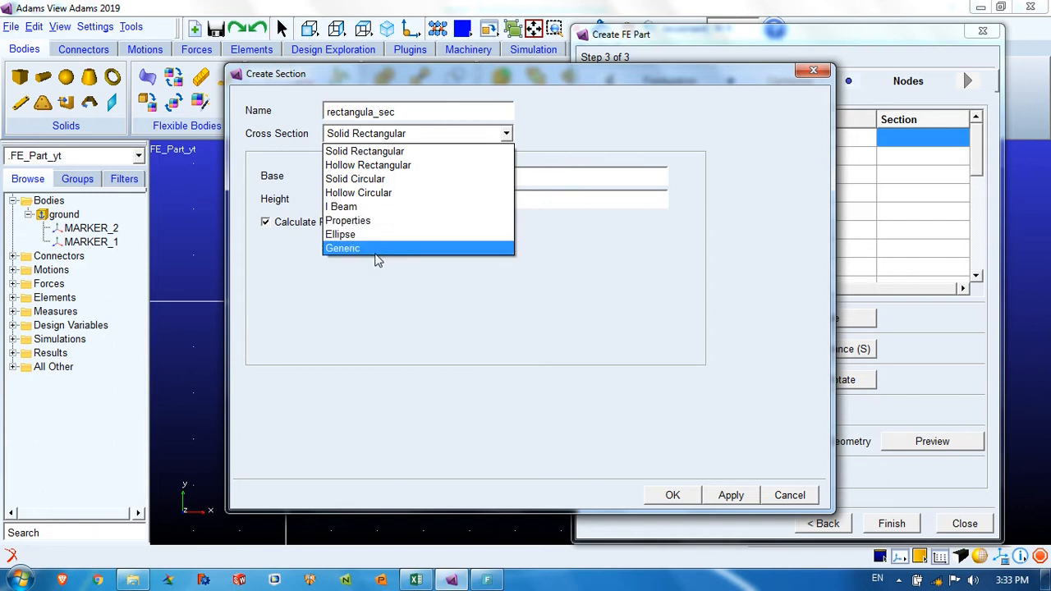
pyautogui.click(318, 148)
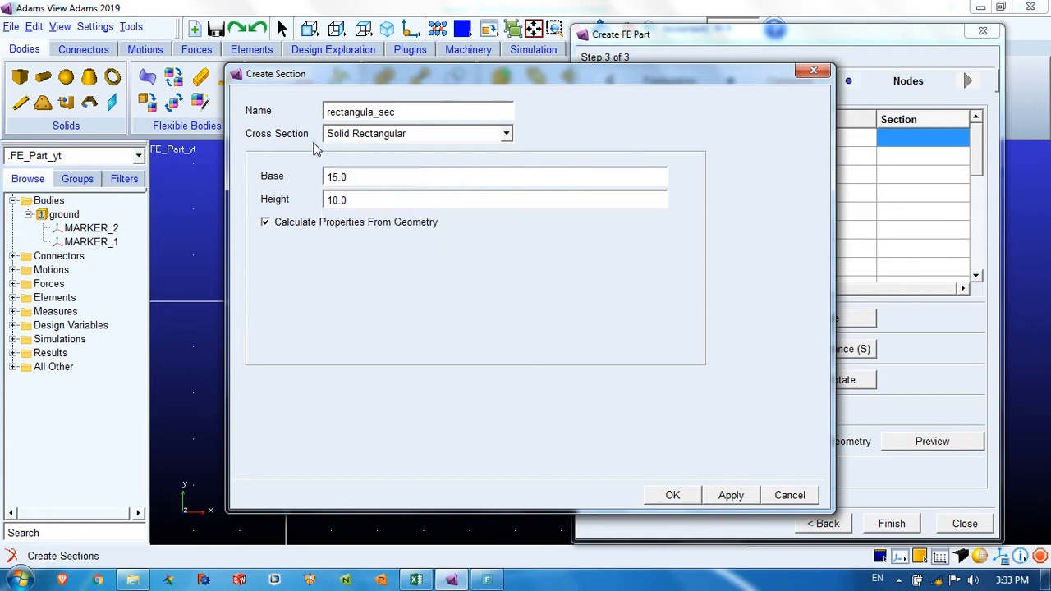
pyautogui.click(362, 136)
pyautogui.click(345, 176)
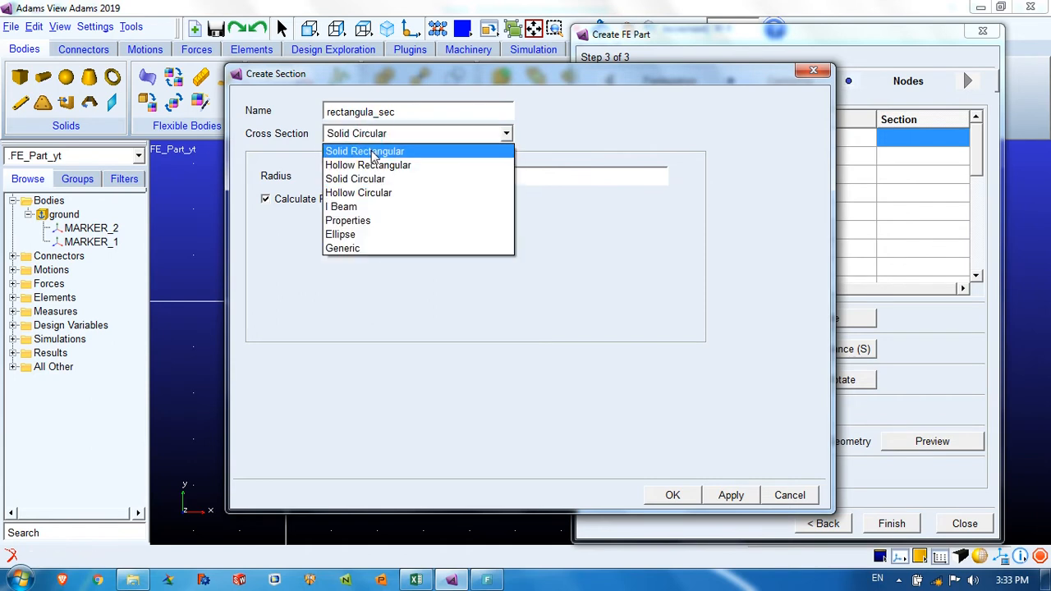
pyautogui.click(365, 152)
# - Set the base of the solid rectangular section to 25
pyautogui.doubleClick(362, 177)
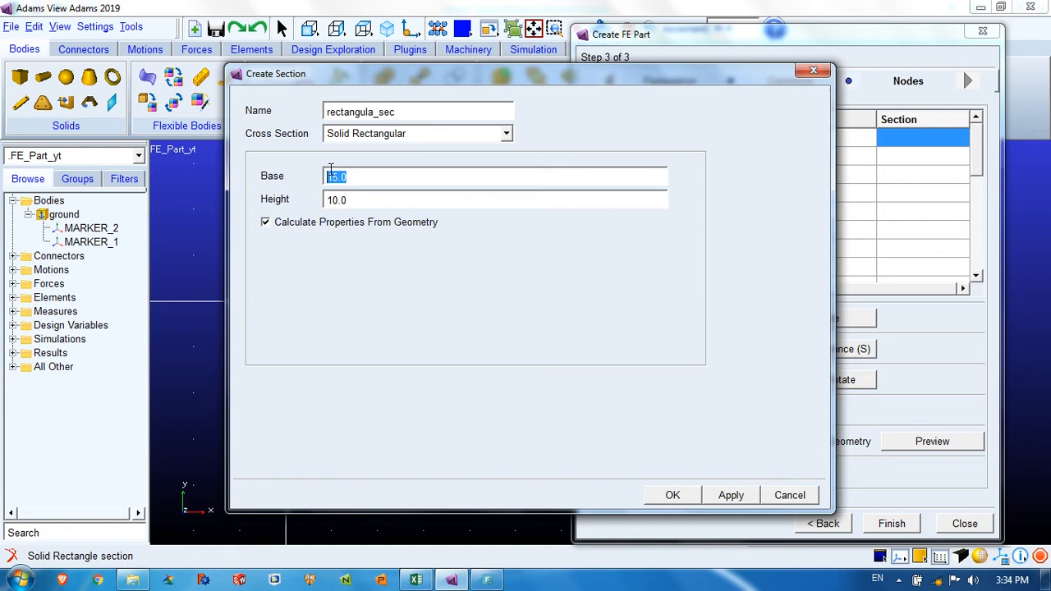
pyautogui.write('25')
pyautogui.click(369, 201)
# - Turn off calculating properties from geometry to examine the area and inertia fields, and turn it back on
pyautogui.click(271, 222)
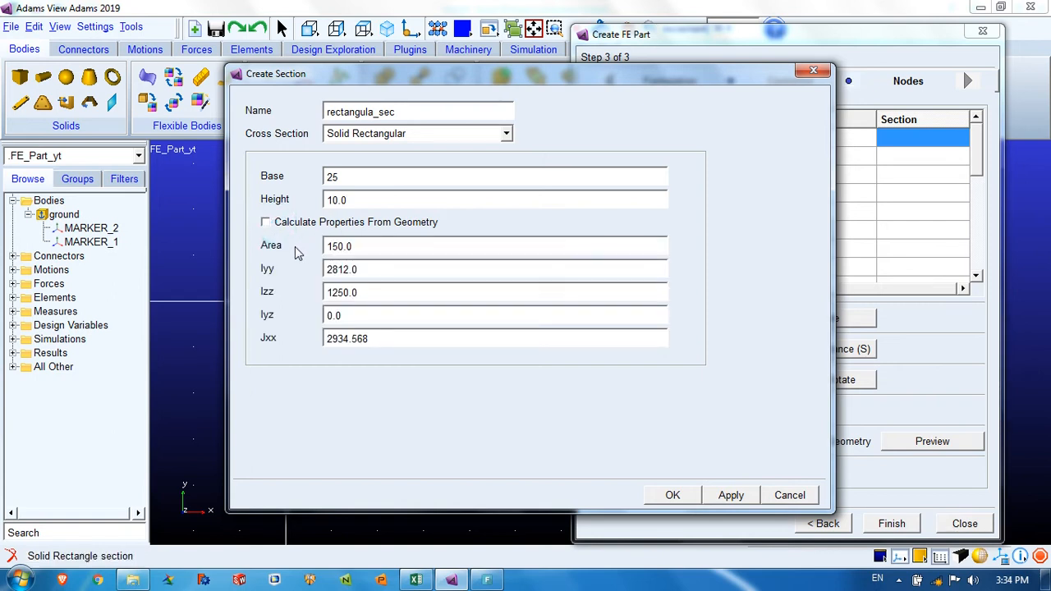
pyautogui.doubleClick(362, 247)
pyautogui.click(359, 245)
pyautogui.click(376, 296)
pyautogui.click(370, 316)
pyautogui.click(383, 343)
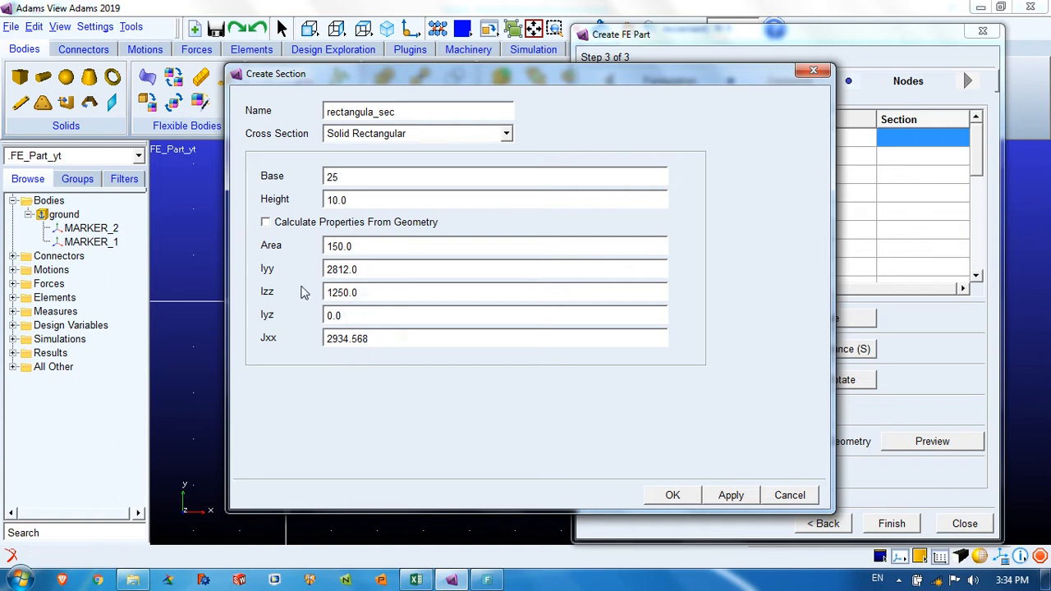
pyautogui.click(299, 224)
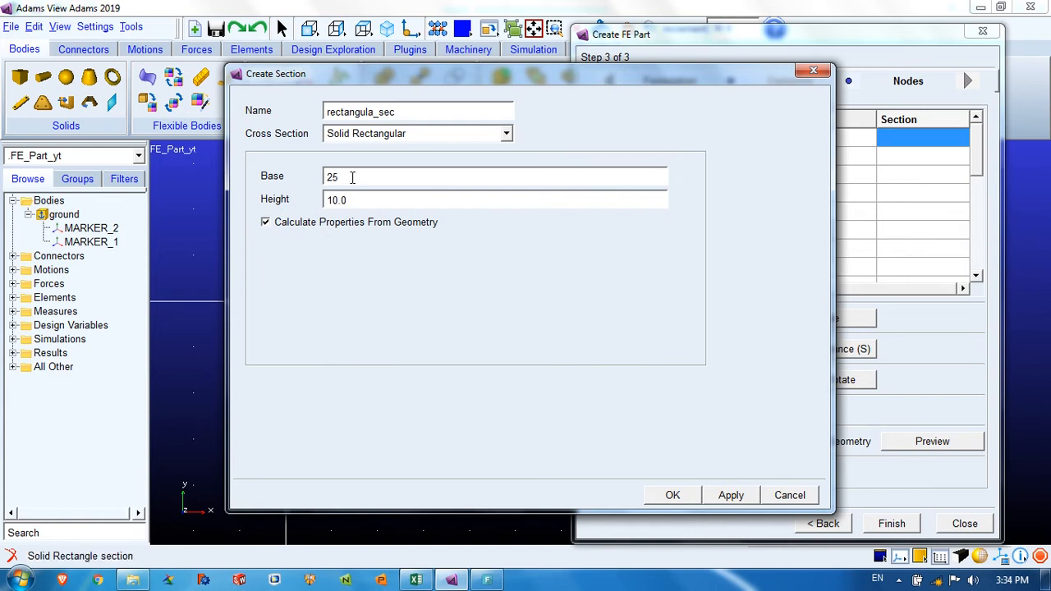
# - Create the rectangula_sec section for node 1 and apply it uniformly to all nodes, checking the whole Section column
pyautogui.click(672, 493)
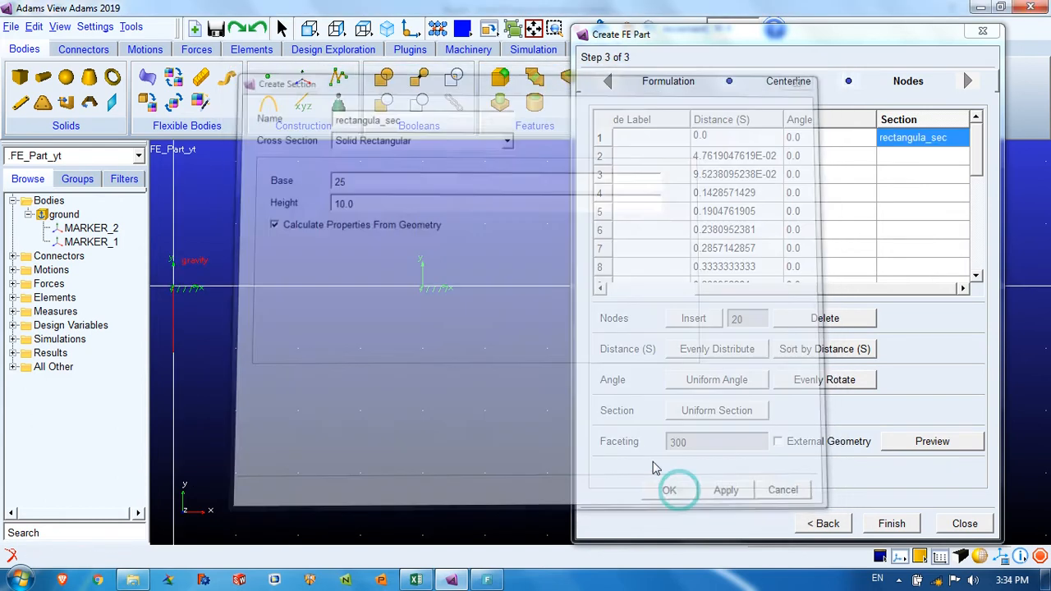
pyautogui.scroll(-1, 978, 150)
pyautogui.scroll(1, 977, 150)
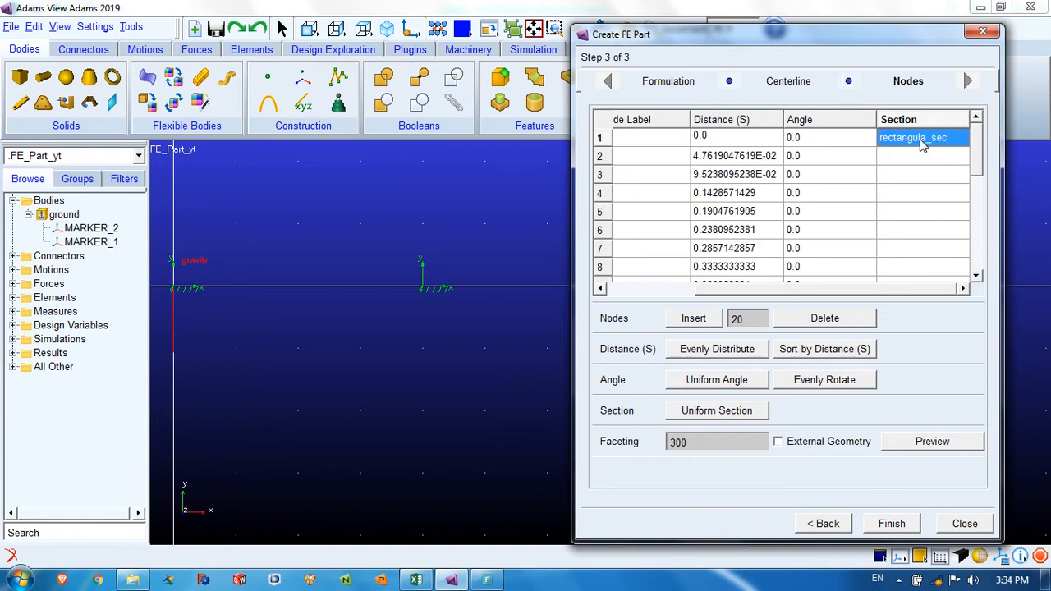
pyautogui.click(717, 411)
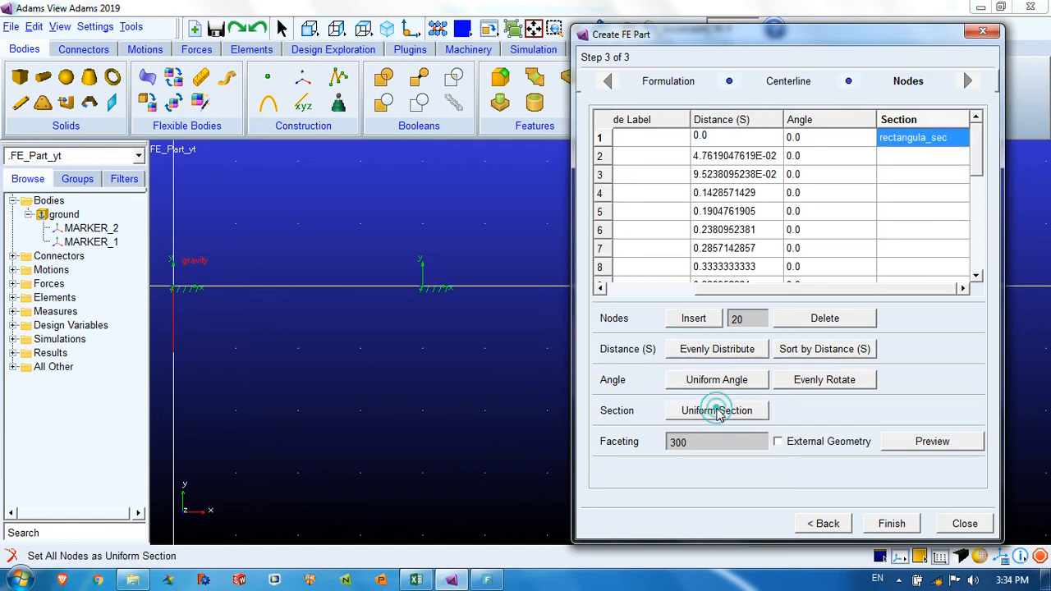
pyautogui.click(496, 301)
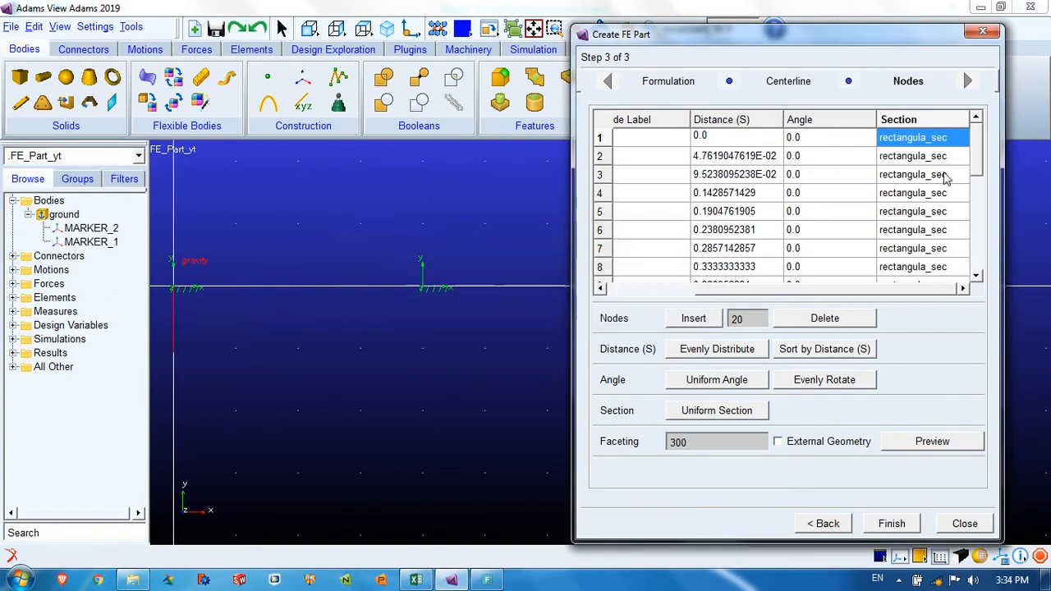
pyautogui.scroll(-5, 983, 161)
pyautogui.scroll(5, 974, 153)
pyautogui.click(925, 216)
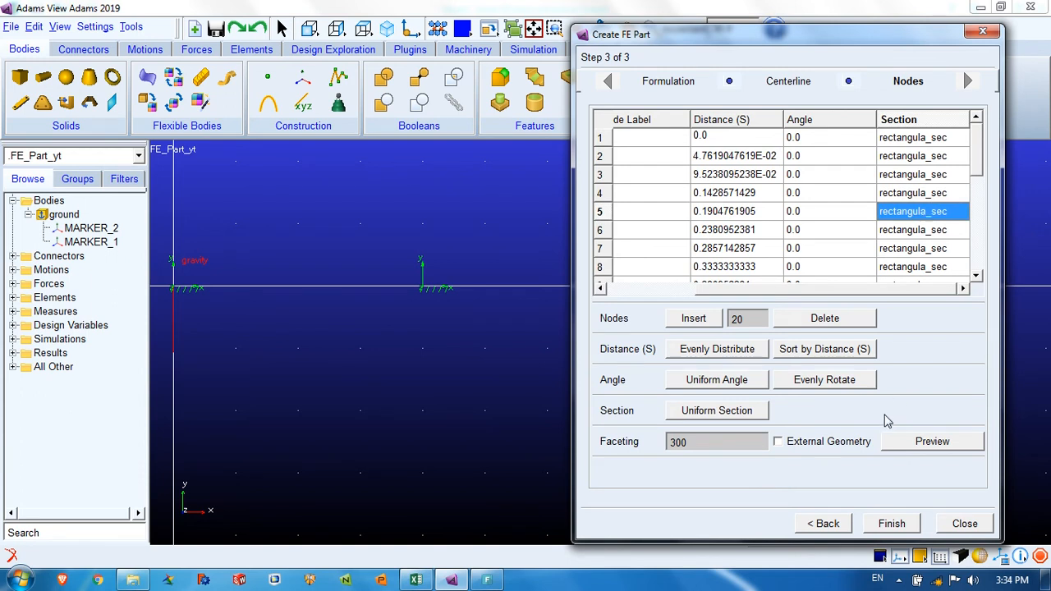
# - Finish creating the cant_beam FE part and show the whole beam in a rotated 3D view
pyautogui.scroll(-1, 949, 187)
pyautogui.click(892, 524)
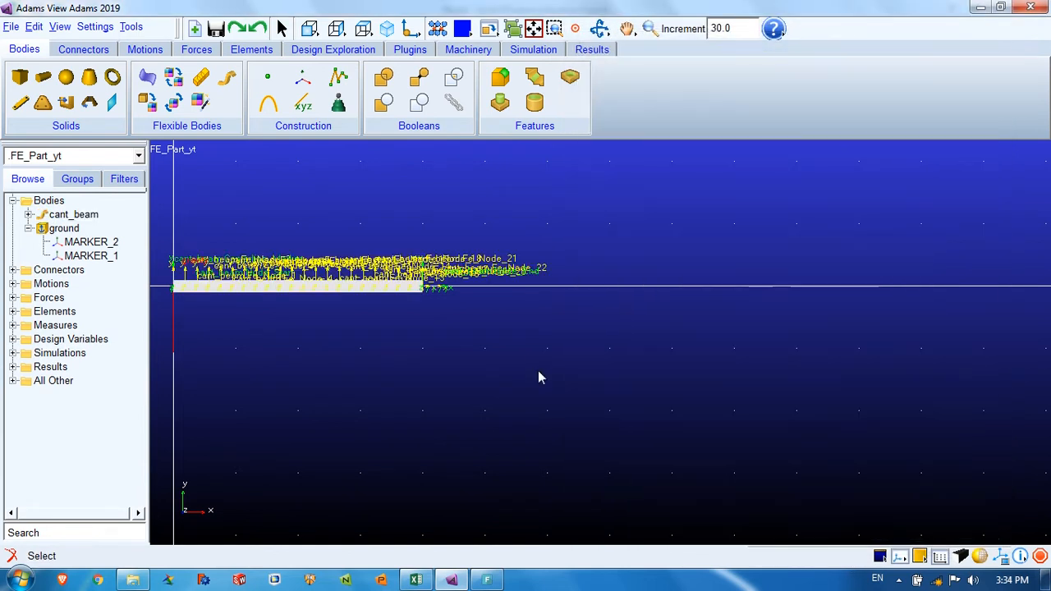
pyautogui.click(538, 371)
pyautogui.press('r')
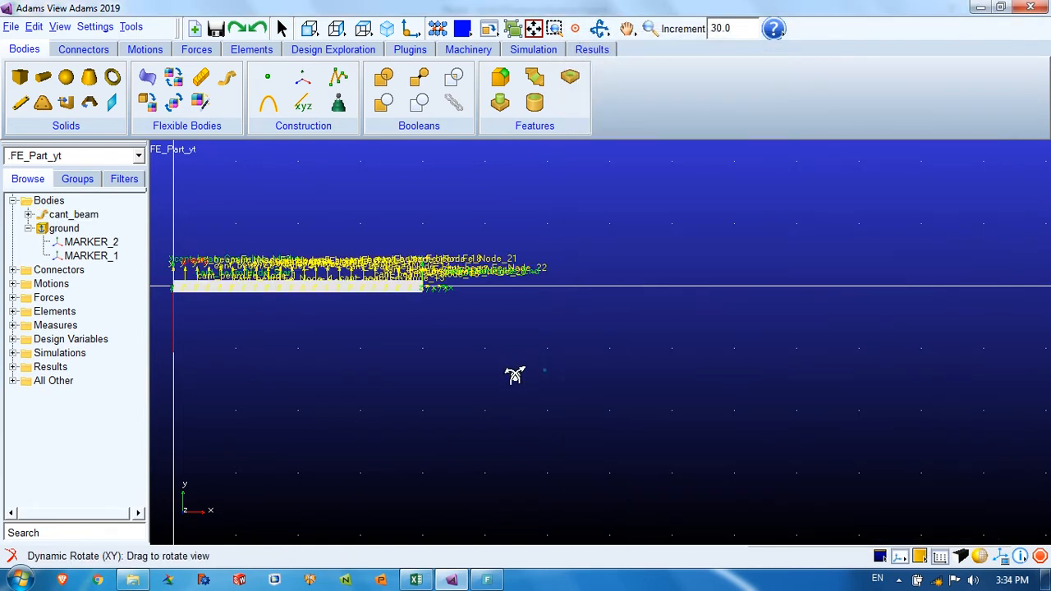
pyautogui.moveTo(515, 375); pyautogui.dragTo(446, 392)
pyautogui.click(531, 30)
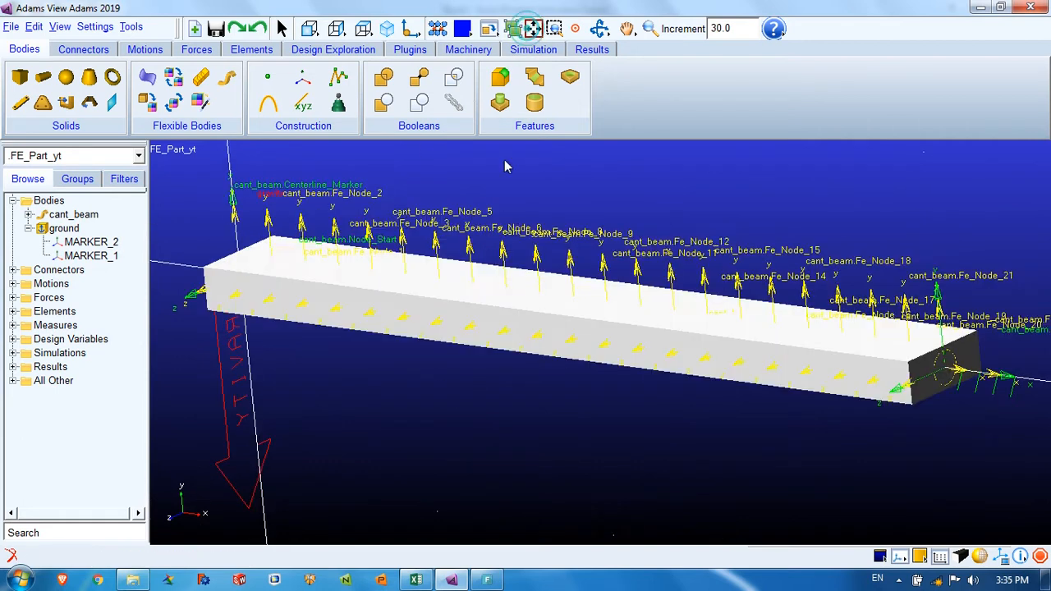
pyautogui.click(420, 344)
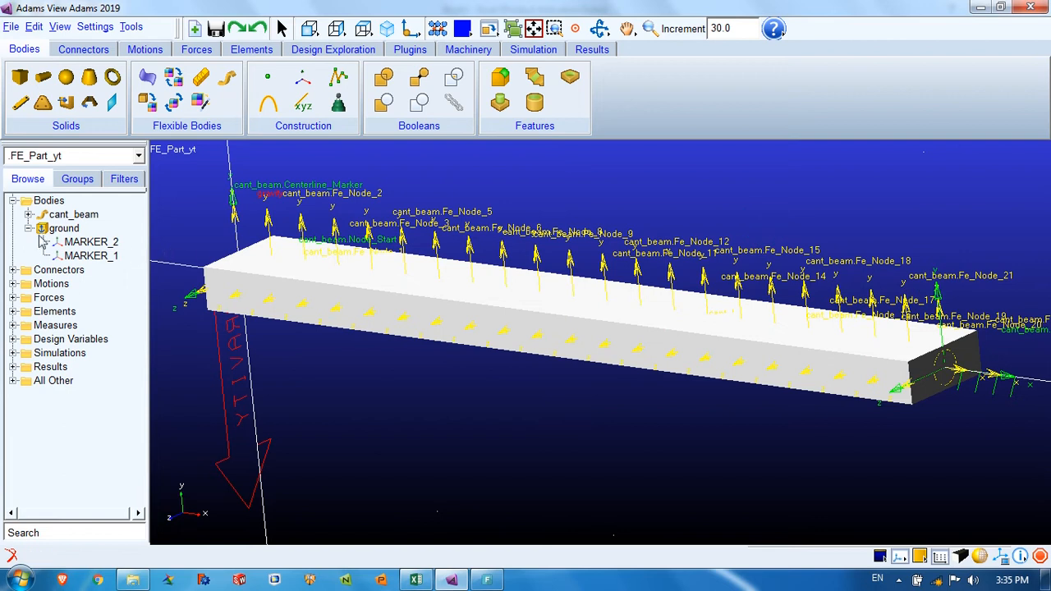
# - Locate Fe_Node_1 and Fe_Node_22 of cant_beam in the model to identify the beam's two end nodes
pyautogui.click(28, 214)
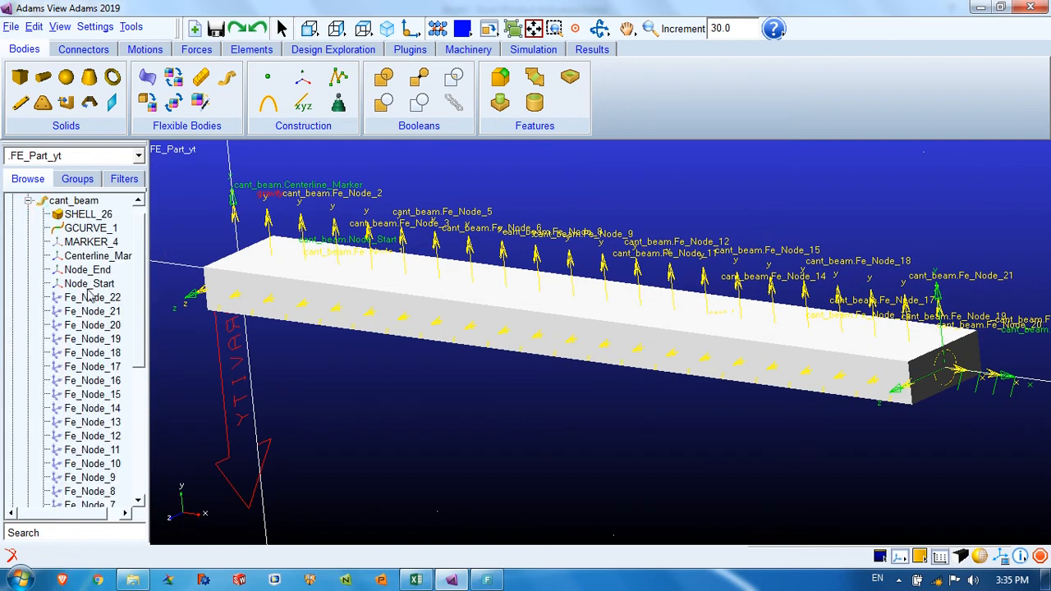
pyautogui.scroll(-6, 90, 345)
pyautogui.click(90, 334)
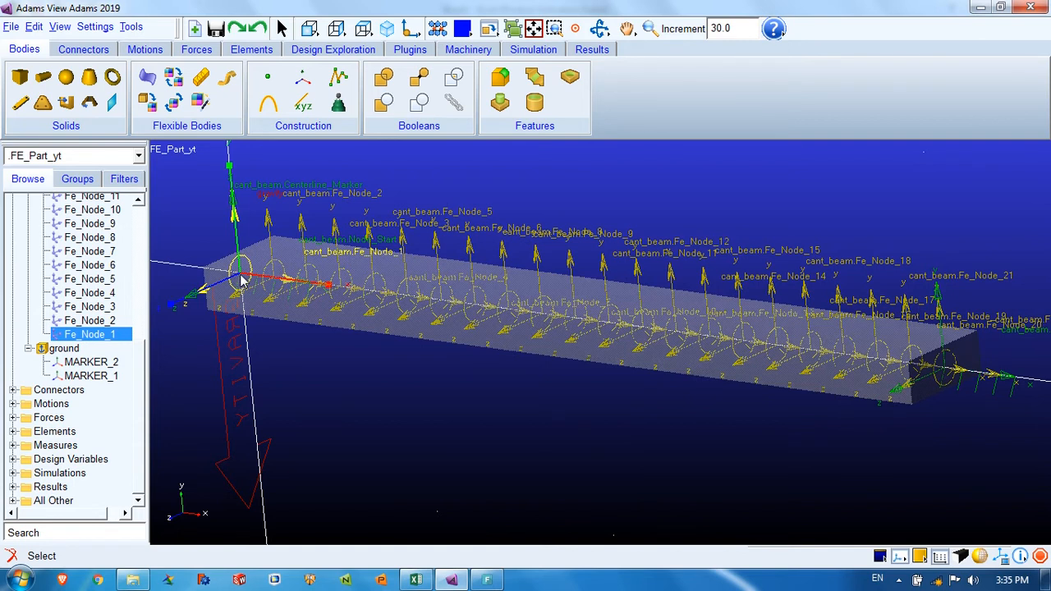
pyautogui.scroll(6, 130, 296)
pyautogui.click(113, 316)
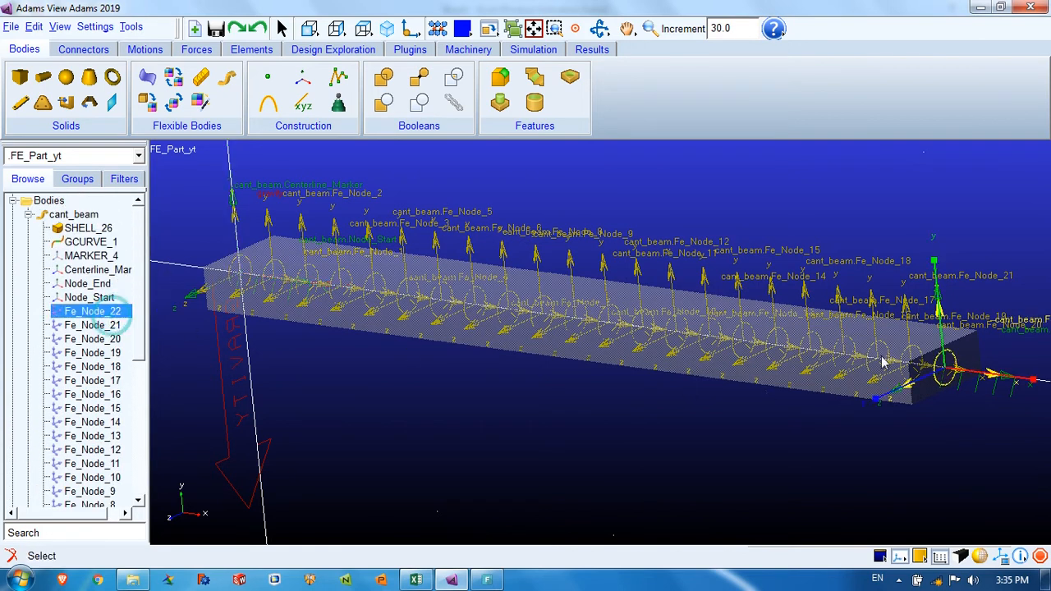
# - Create a fixed joint between cant_beam and ground, located at the beam's Node_Start marker
pyautogui.press('r')
pyautogui.moveTo(477, 203); pyautogui.dragTo(506, 312)
pyautogui.press('z')
pyautogui.click(28, 215)
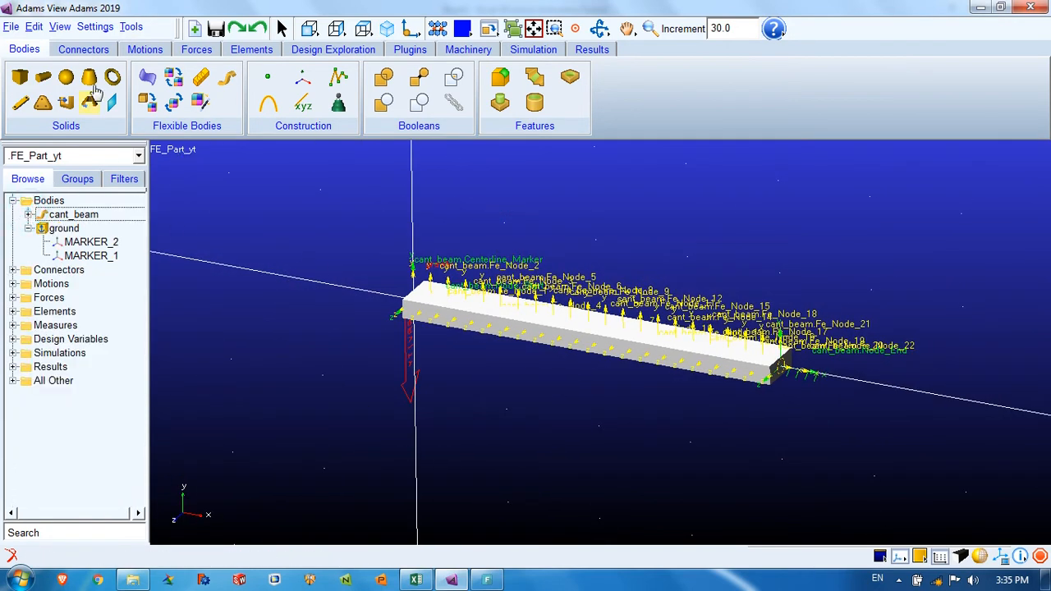
pyautogui.click(84, 51)
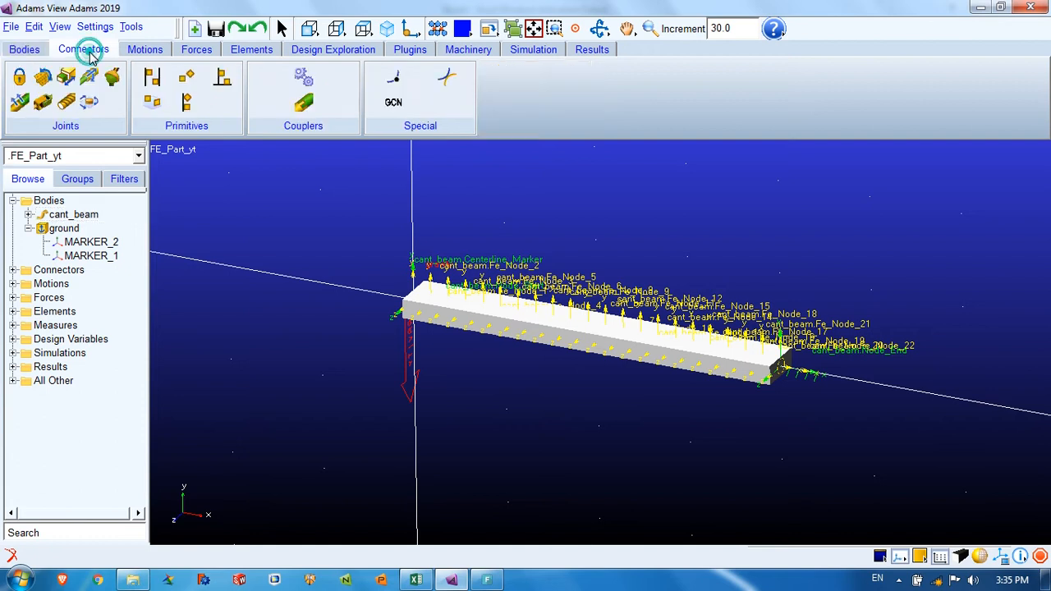
pyautogui.click(18, 79)
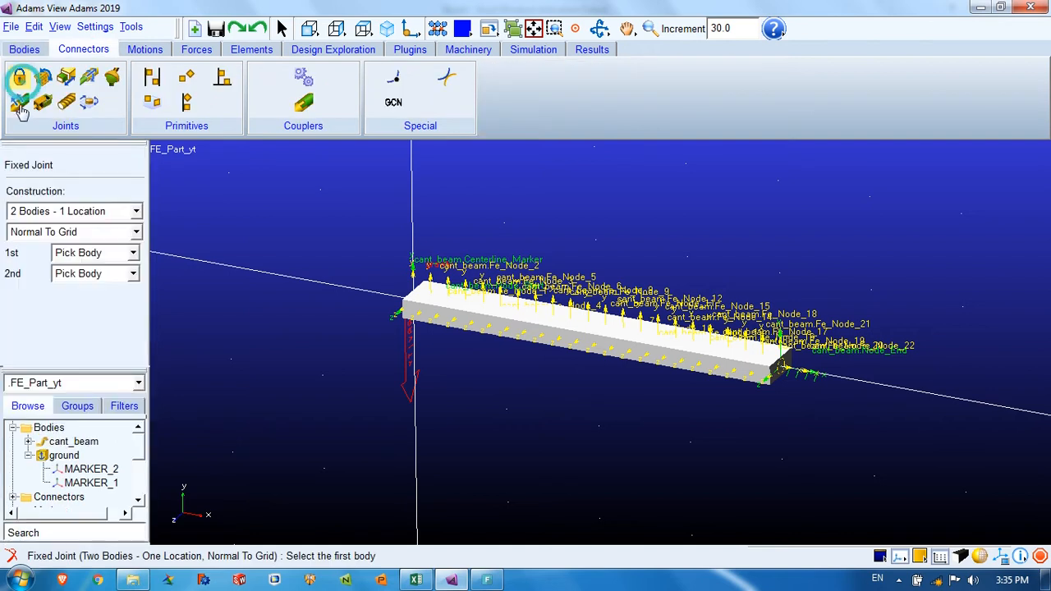
pyautogui.click(428, 324)
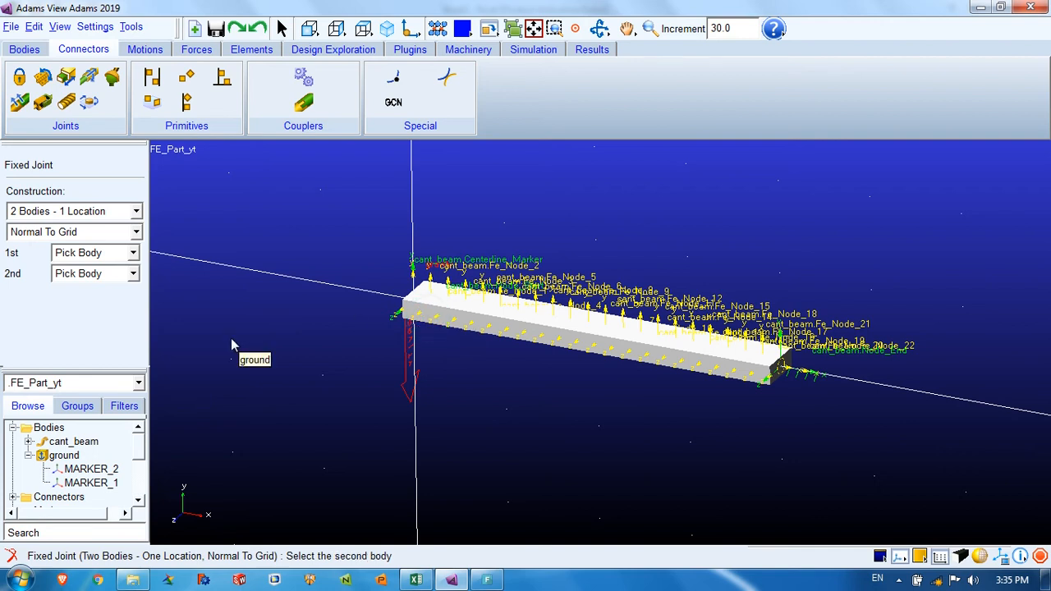
pyautogui.click(233, 346)
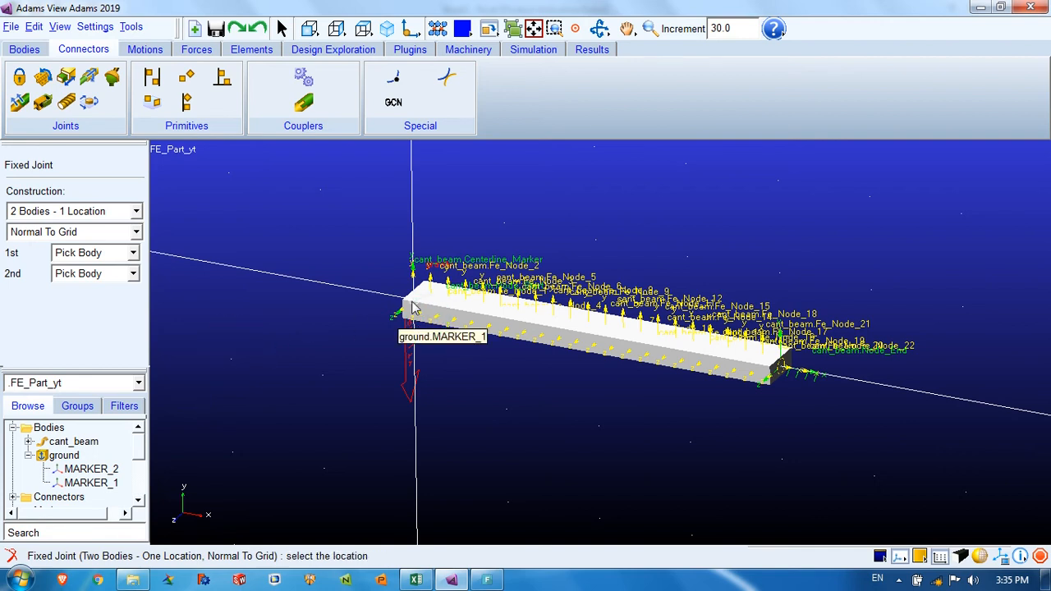
pyautogui.rightClick(415, 308)
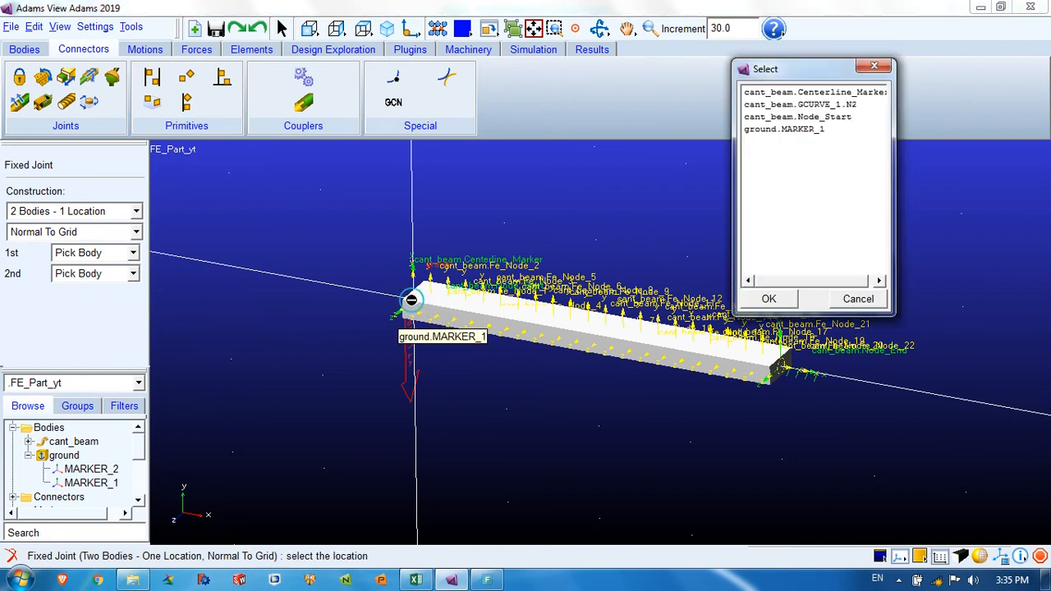
pyautogui.click(822, 118)
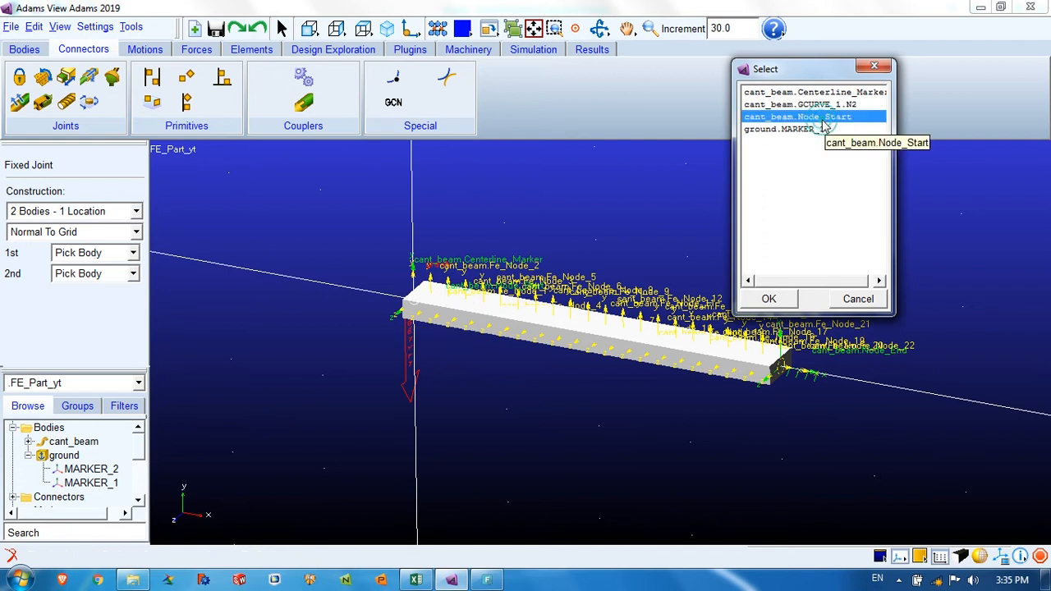
pyautogui.click(787, 302)
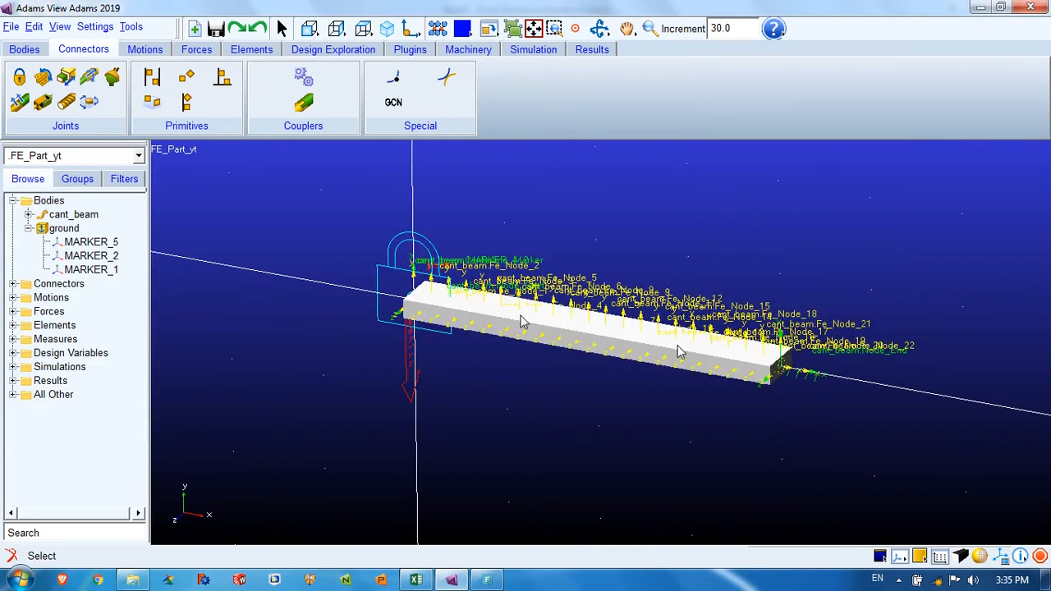
# - Start a single-component force with Space Fixed run-time direction and choose cant_beam as the body it acts on
pyautogui.click(198, 50)
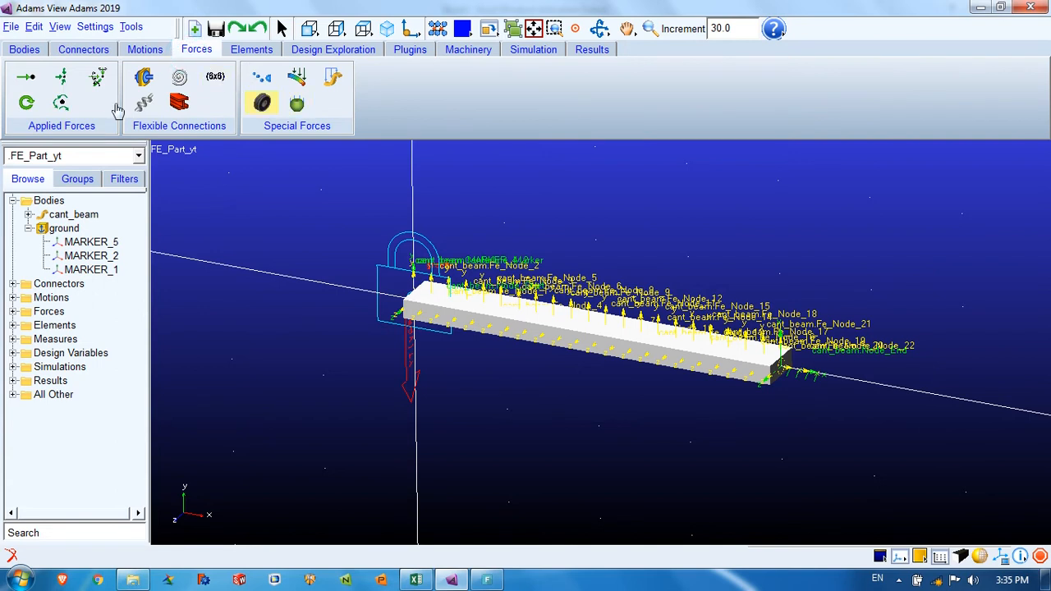
pyautogui.click(28, 80)
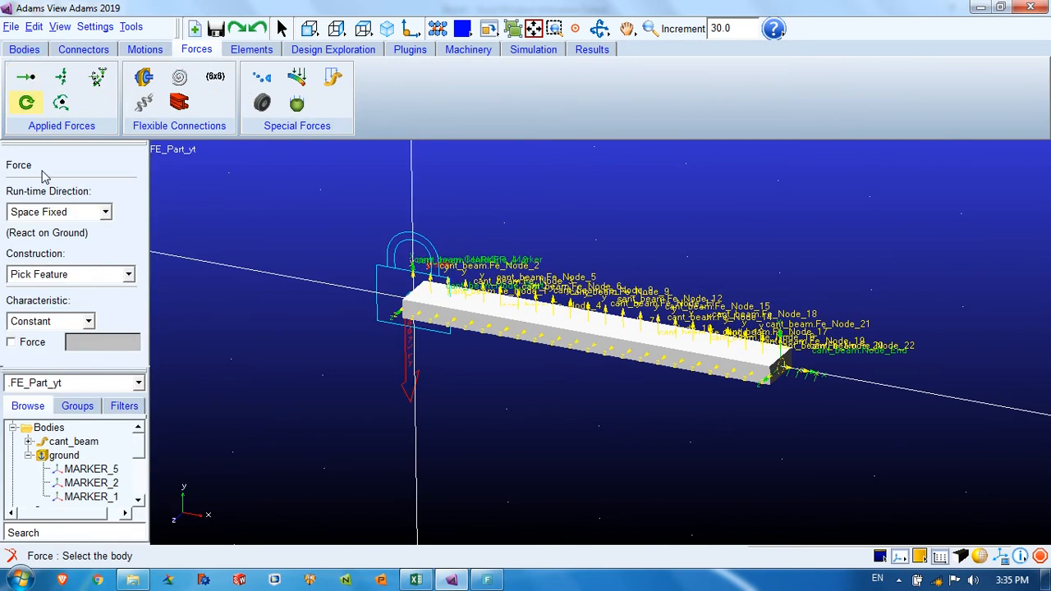
pyautogui.click(59, 210)
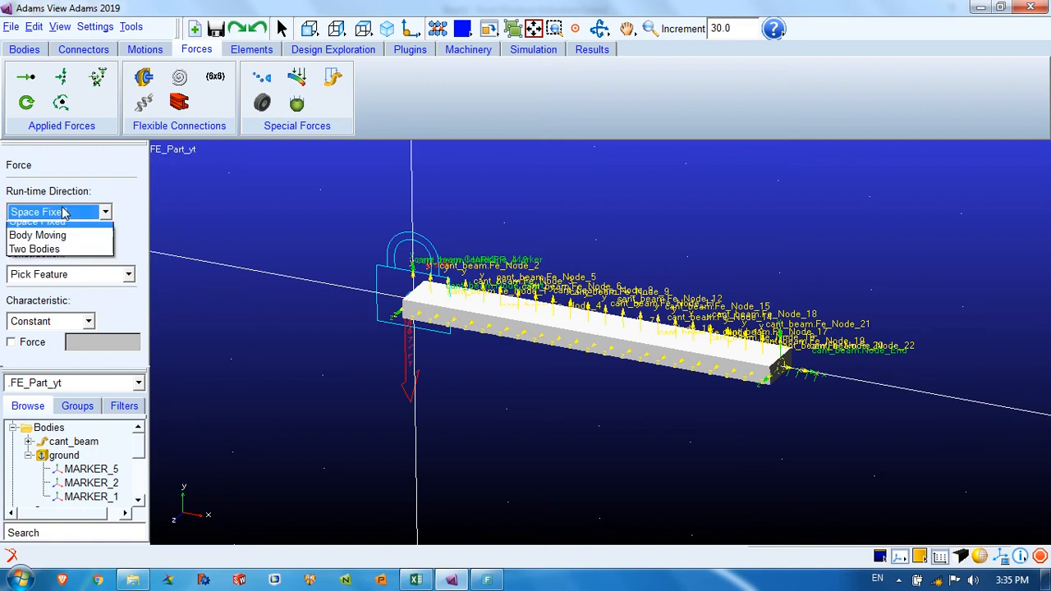
pyautogui.click(64, 212)
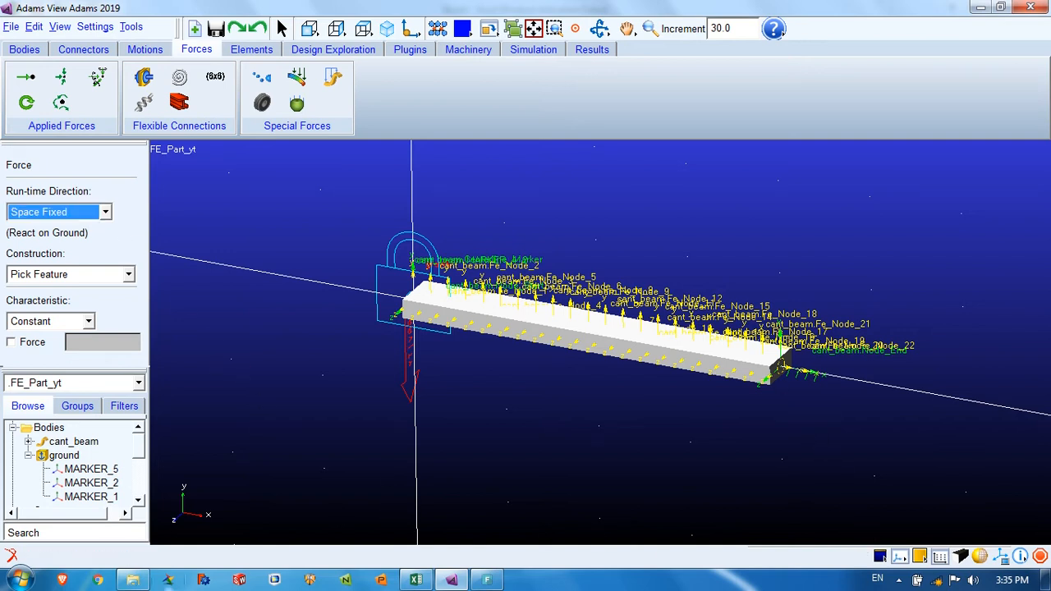
pyautogui.click(770, 377)
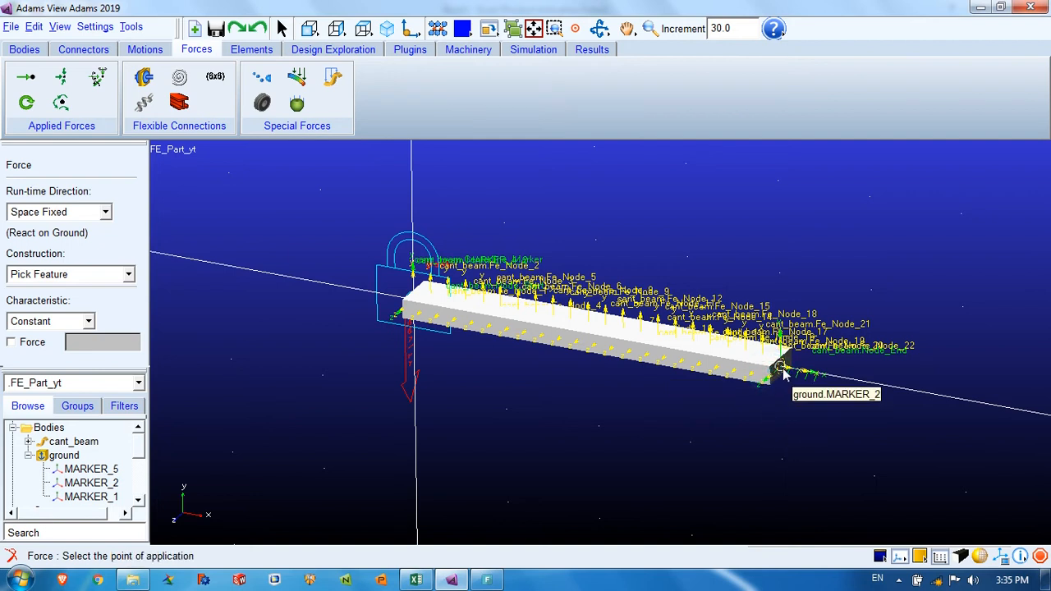
pyautogui.rightClick(784, 374)
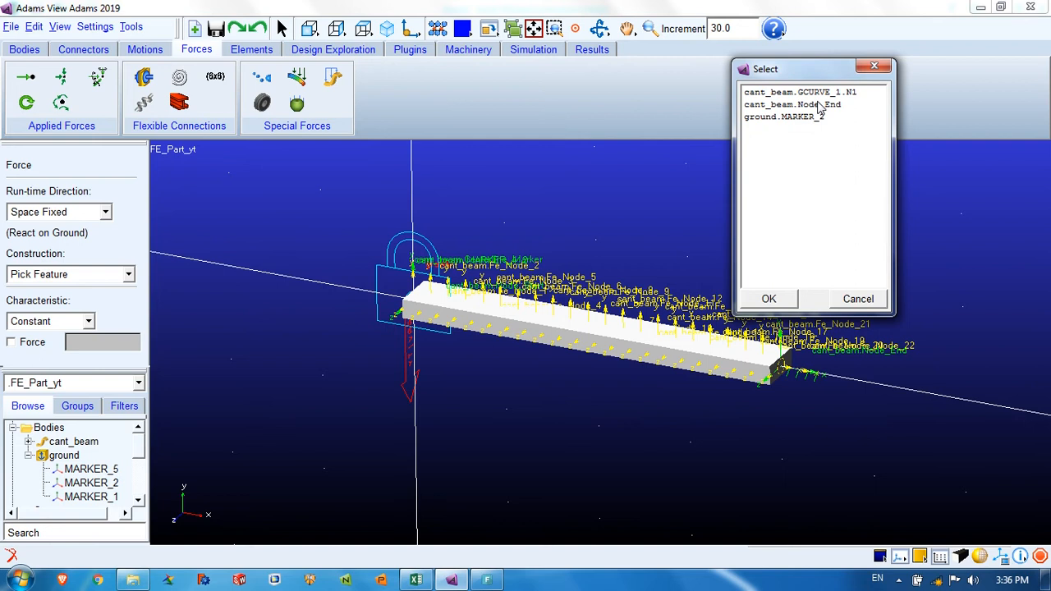
pyautogui.click(860, 299)
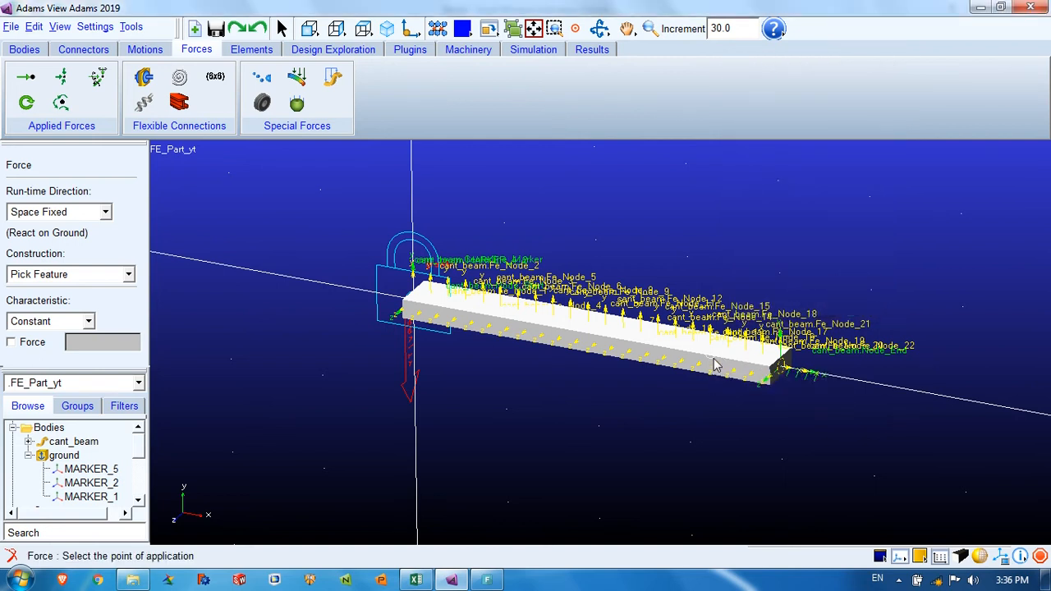
pyautogui.rightClick(672, 355)
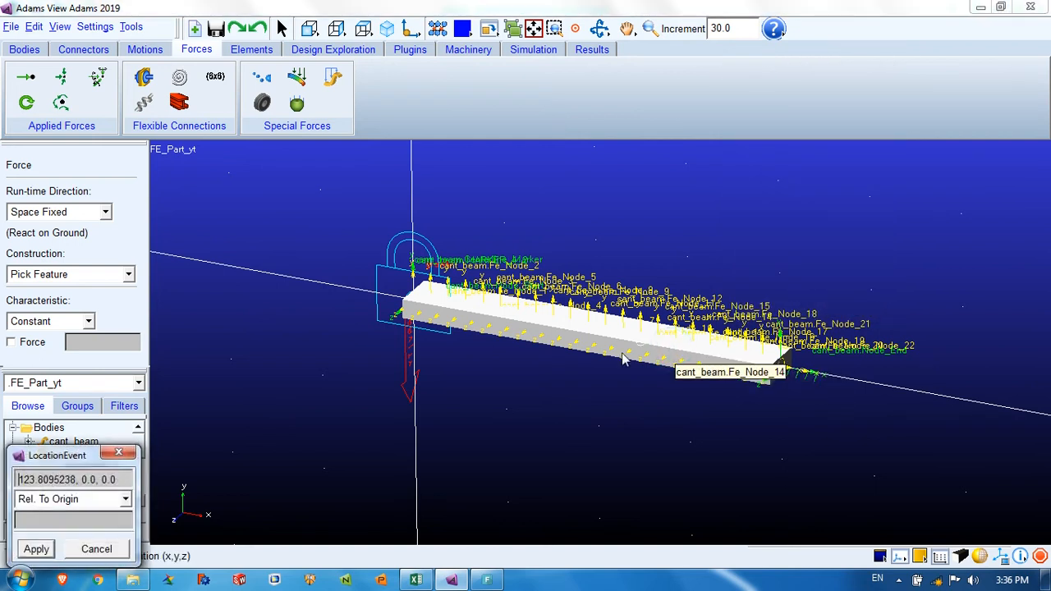
pyautogui.click(122, 457)
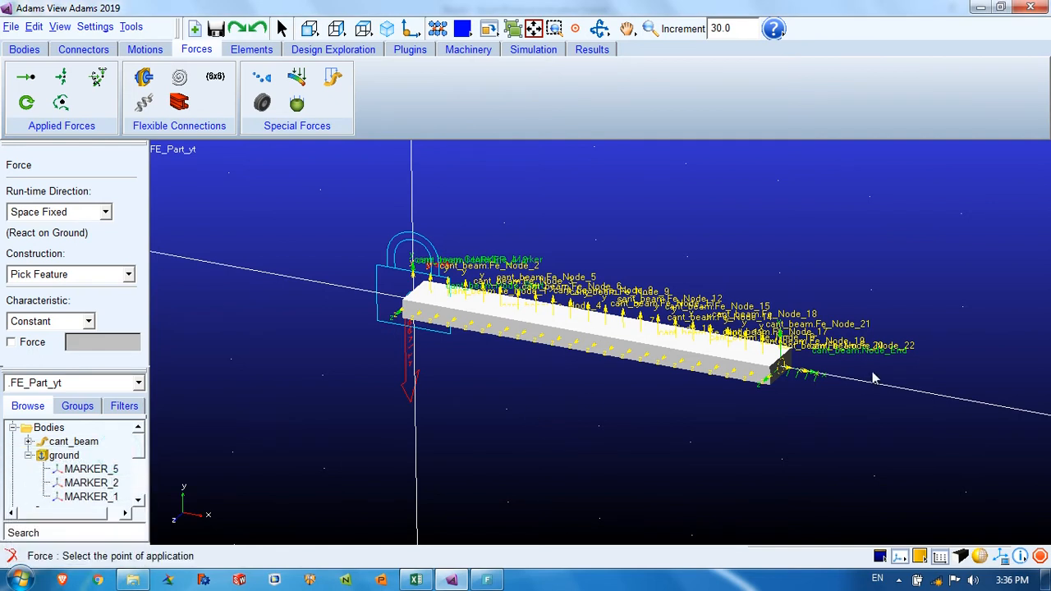
# - Apply the force at cant_beam.Node_End with its positive direction along Node_End.Y
pyautogui.rightClick(793, 352)
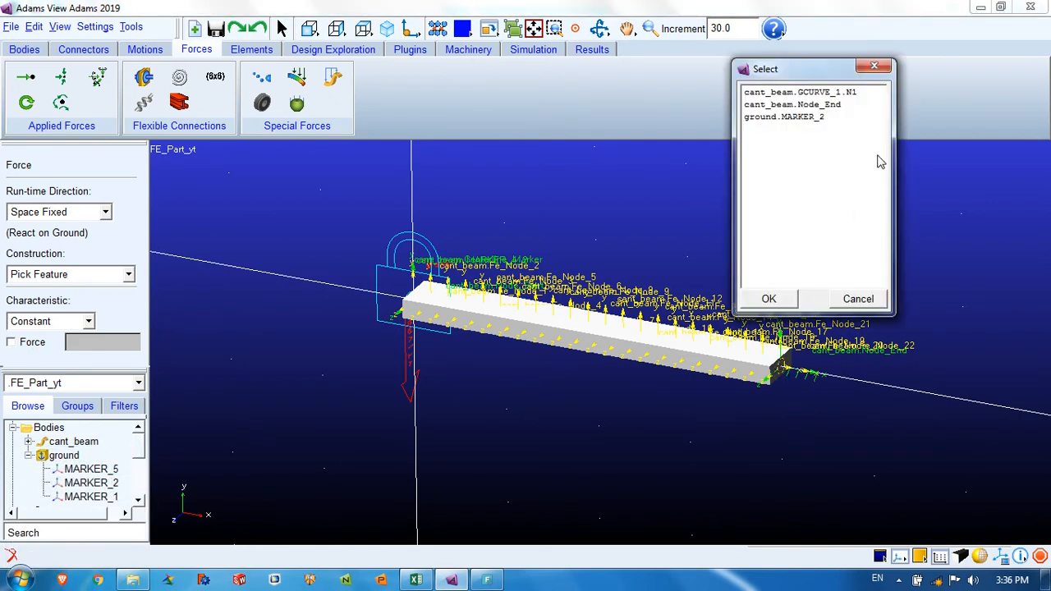
pyautogui.click(822, 104)
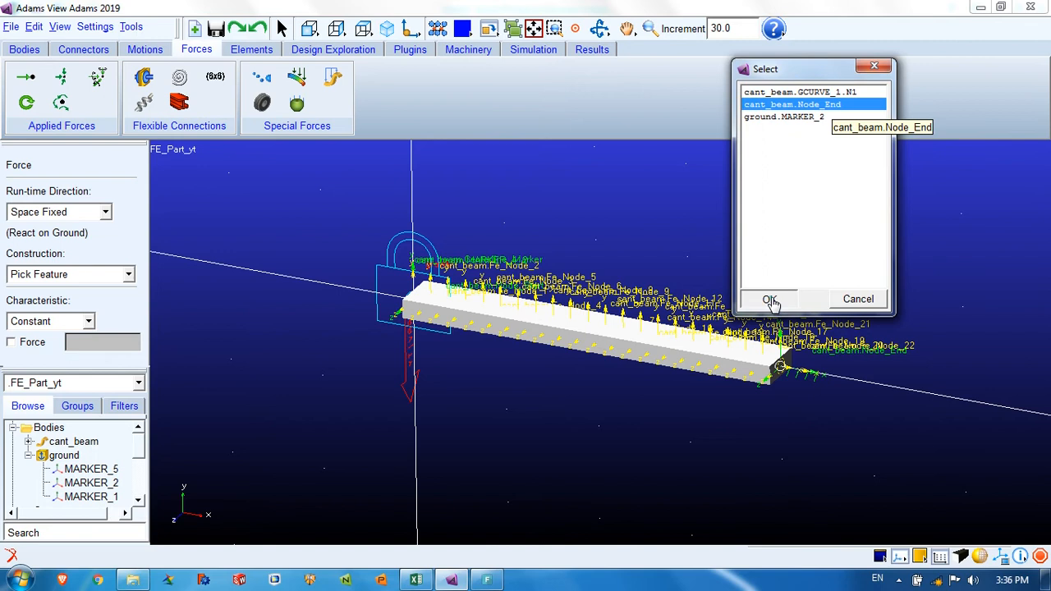
pyautogui.click(772, 299)
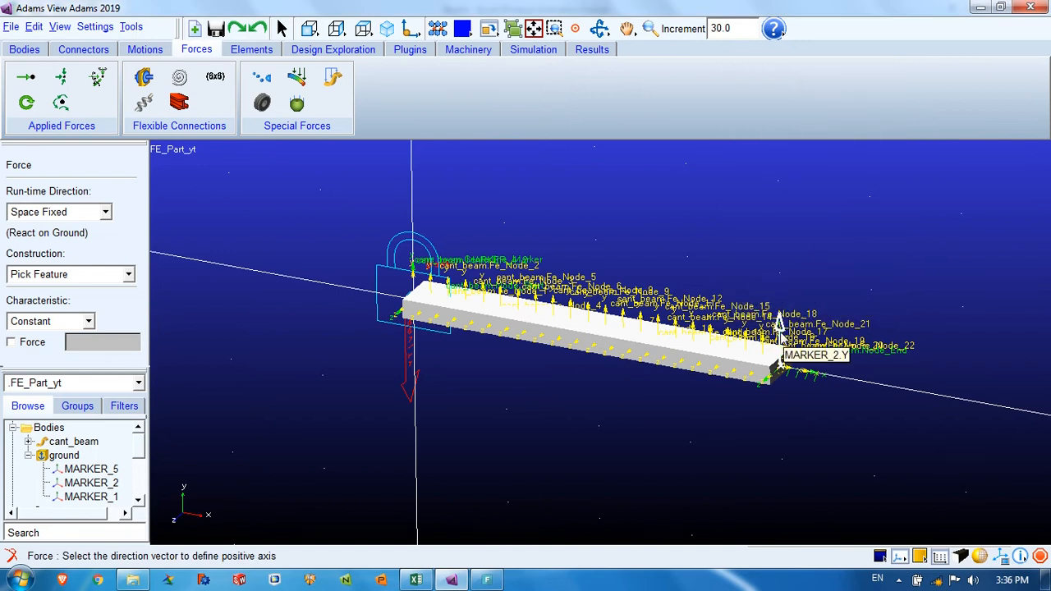
pyautogui.press('w')
pyautogui.moveTo(789, 370); pyautogui.dragTo(842, 439)
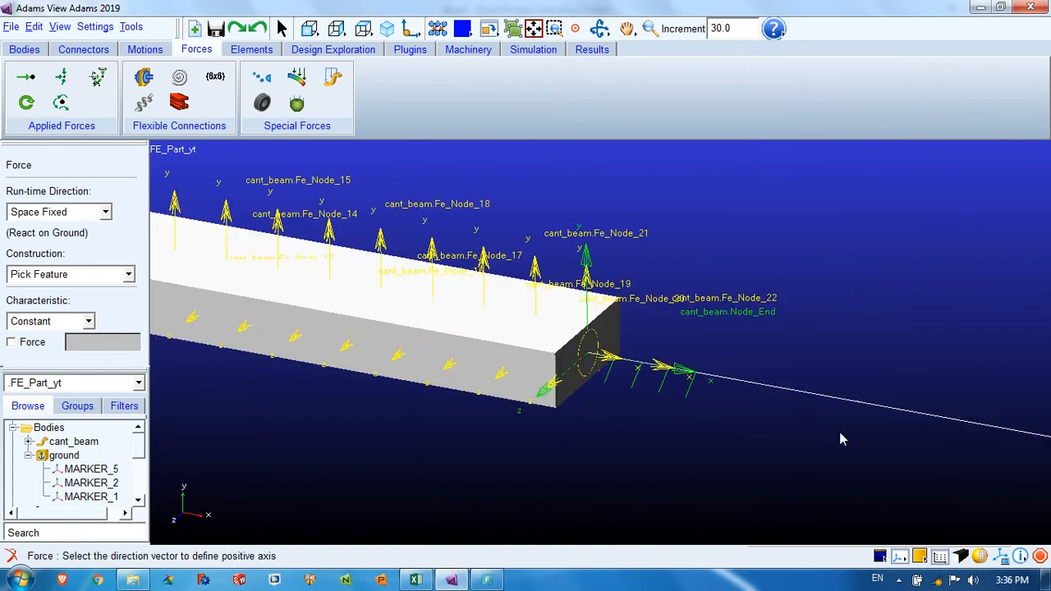
pyautogui.rightClick(589, 312)
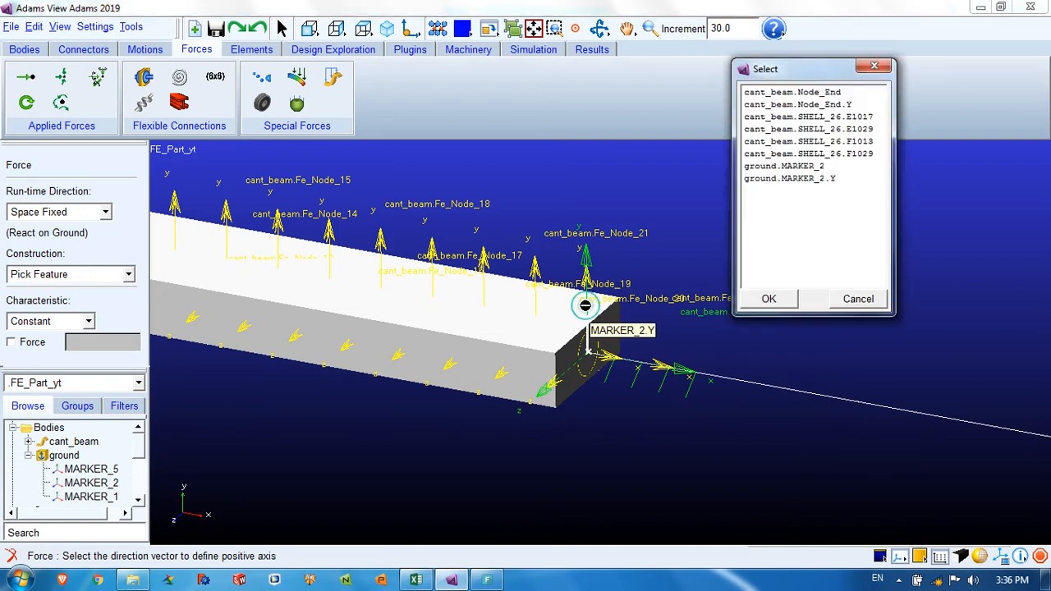
pyautogui.click(838, 106)
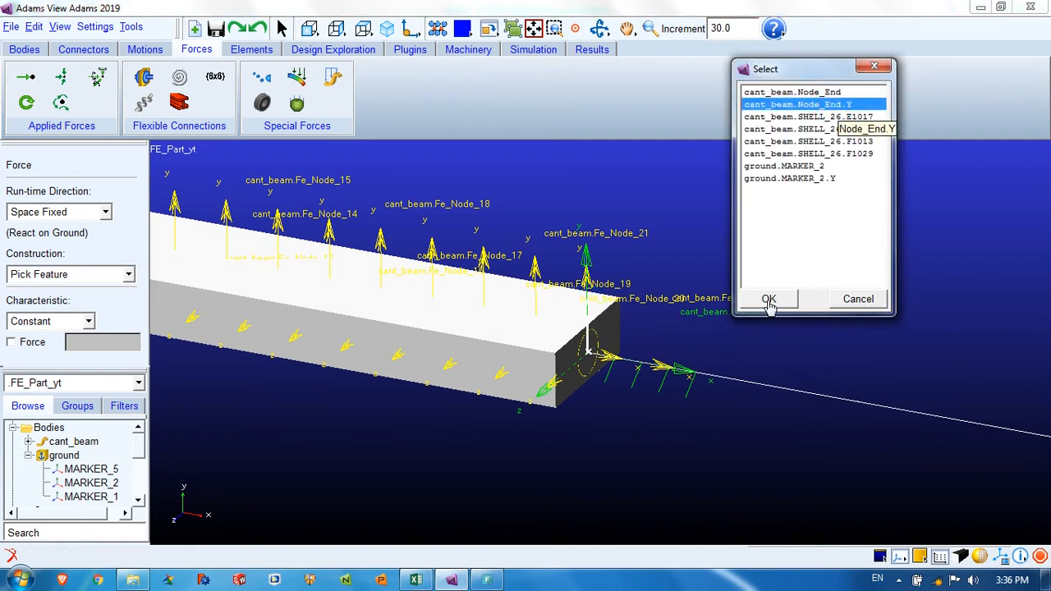
pyautogui.click(769, 299)
# - Set the function of SFORCE_1 to -500 and recheck its settings
pyautogui.press('z')
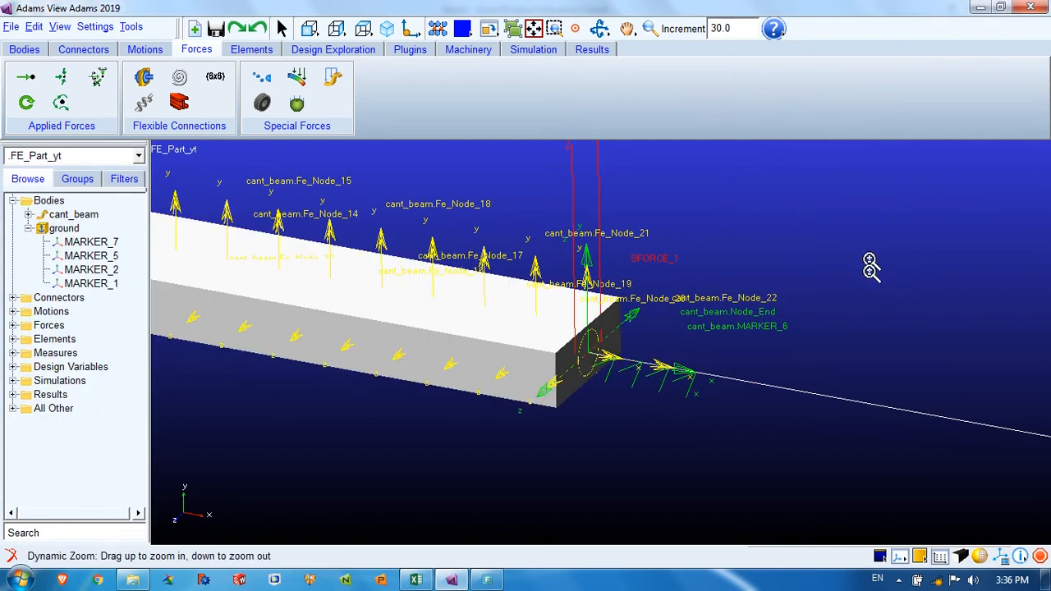
pyautogui.moveTo(873, 265); pyautogui.dragTo(782, 299)
pyautogui.press('t')
pyautogui.moveTo(612, 285); pyautogui.dragTo(713, 287)
pyautogui.press('w')
pyautogui.moveTo(337, 189); pyautogui.dragTo(846, 413)
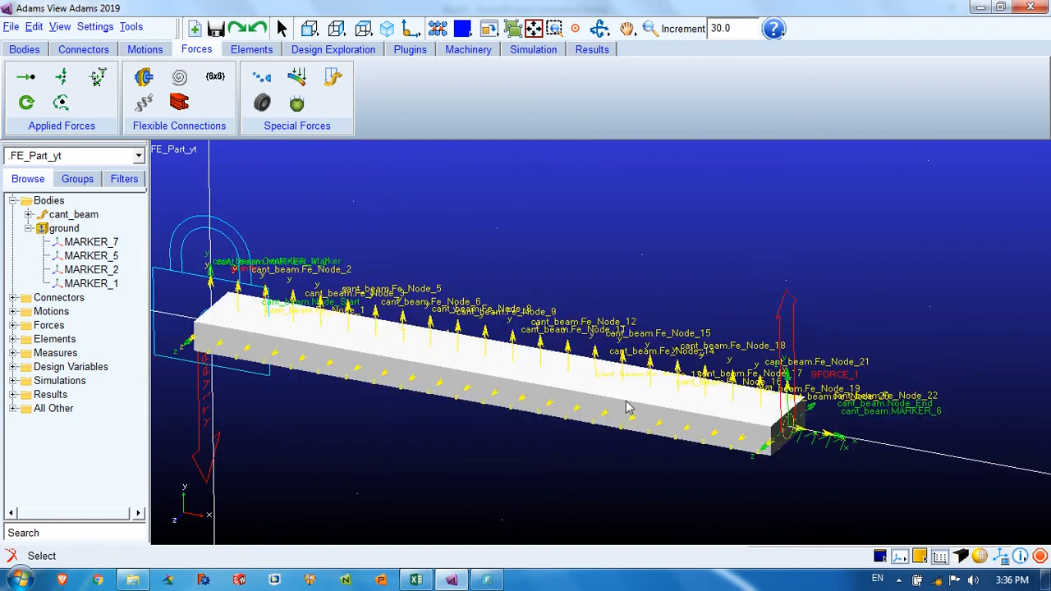
pyautogui.click(13, 325)
pyautogui.doubleClick(76, 340)
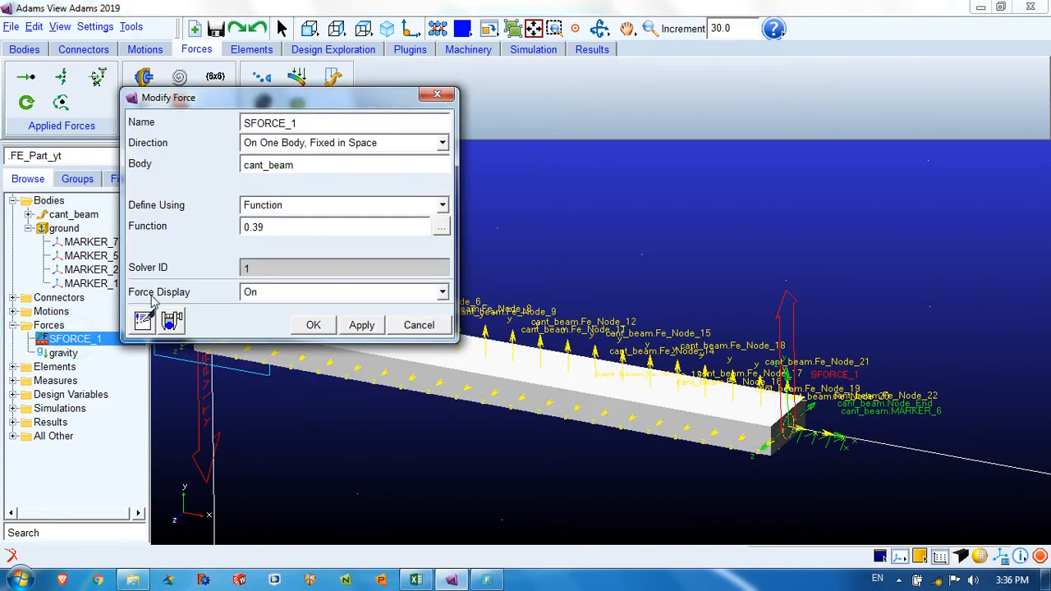
pyautogui.moveTo(279, 229); pyautogui.dragTo(230, 229)
pyautogui.write('-500')
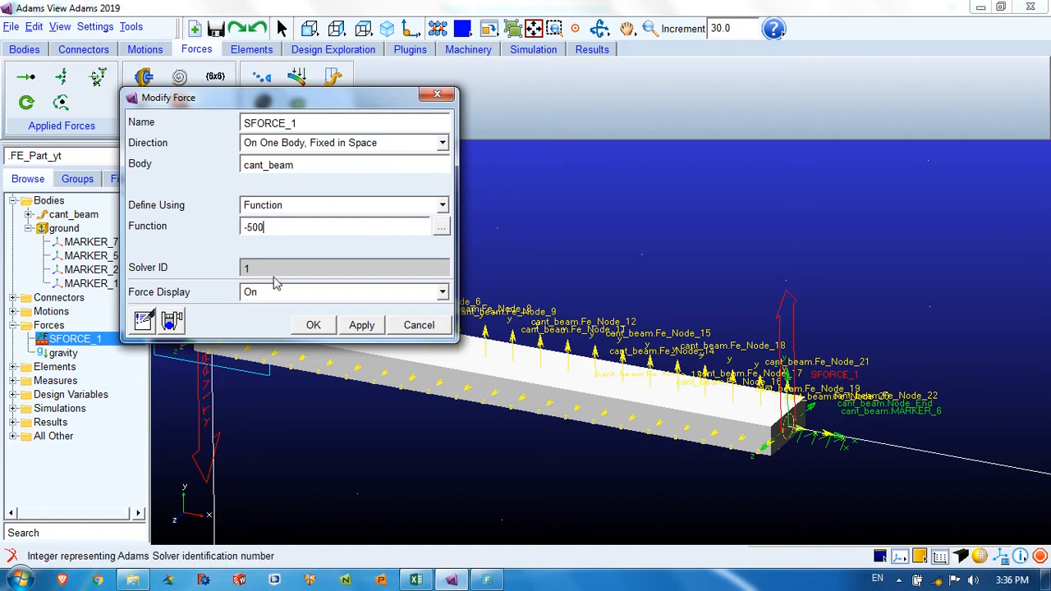
pyautogui.click(313, 325)
pyautogui.click(648, 222)
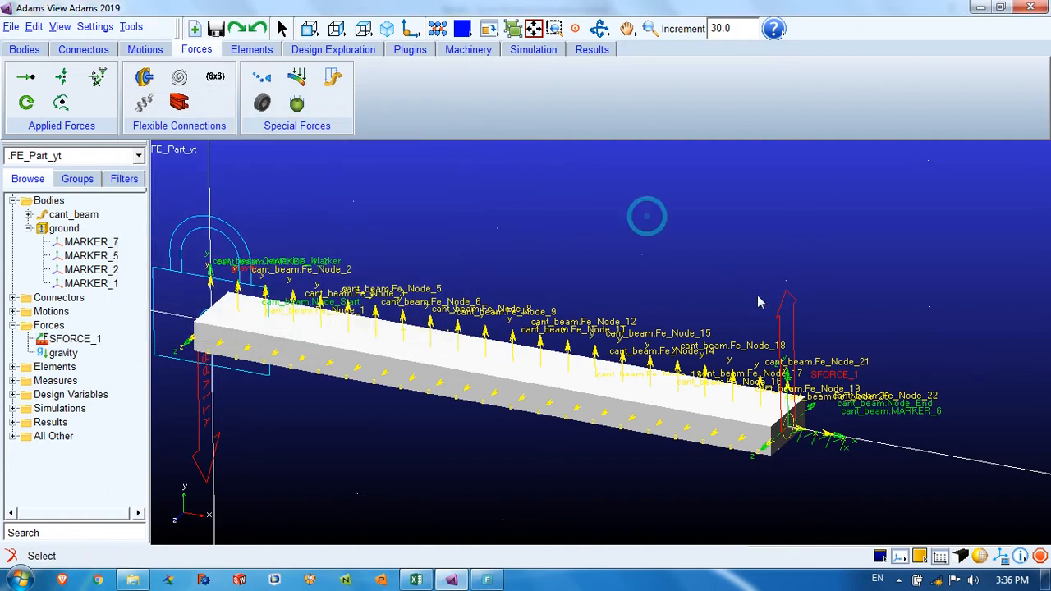
pyautogui.doubleClick(49, 340)
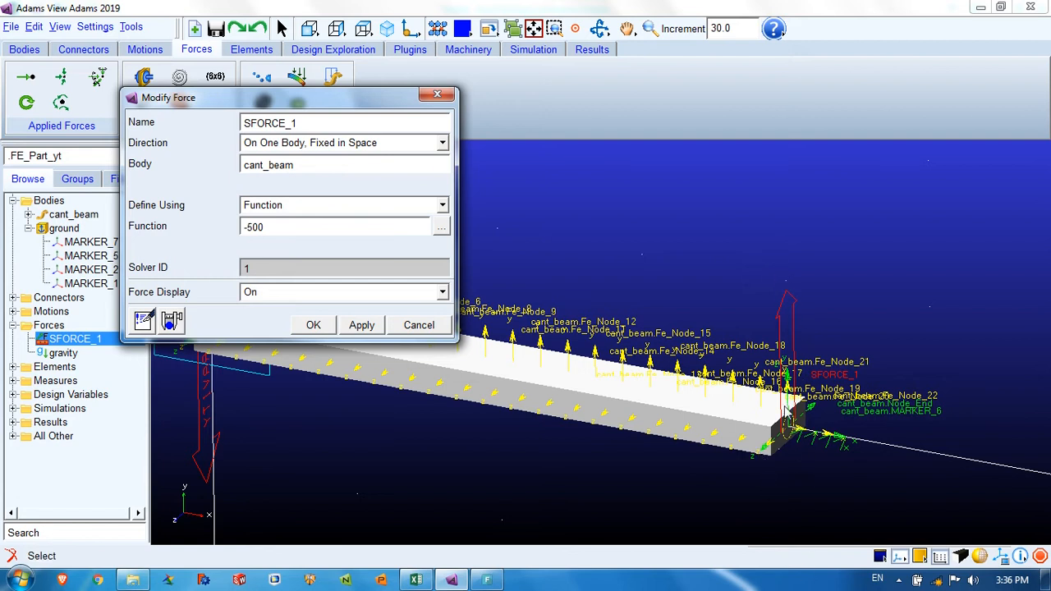
pyautogui.click(317, 327)
# - Turn off name visibility for cant_beam in its appearance settings to hide the node labels
pyautogui.press('z')
pyautogui.moveTo(745, 240); pyautogui.dragTo(745, 250)
pyautogui.press('t')
pyautogui.moveTo(626, 283); pyautogui.dragTo(720, 260)
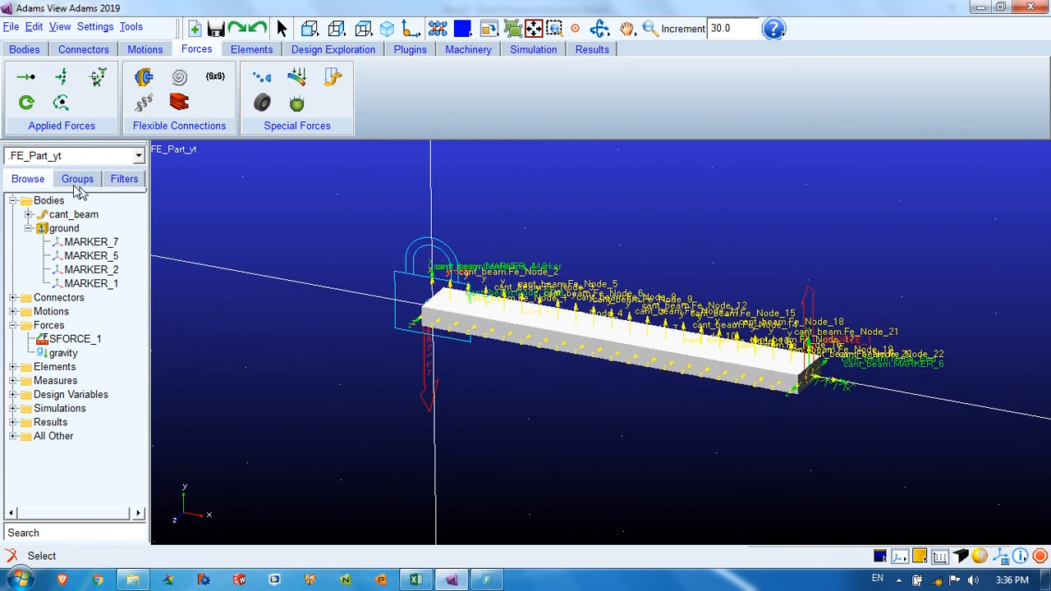
pyautogui.rightClick(66, 216)
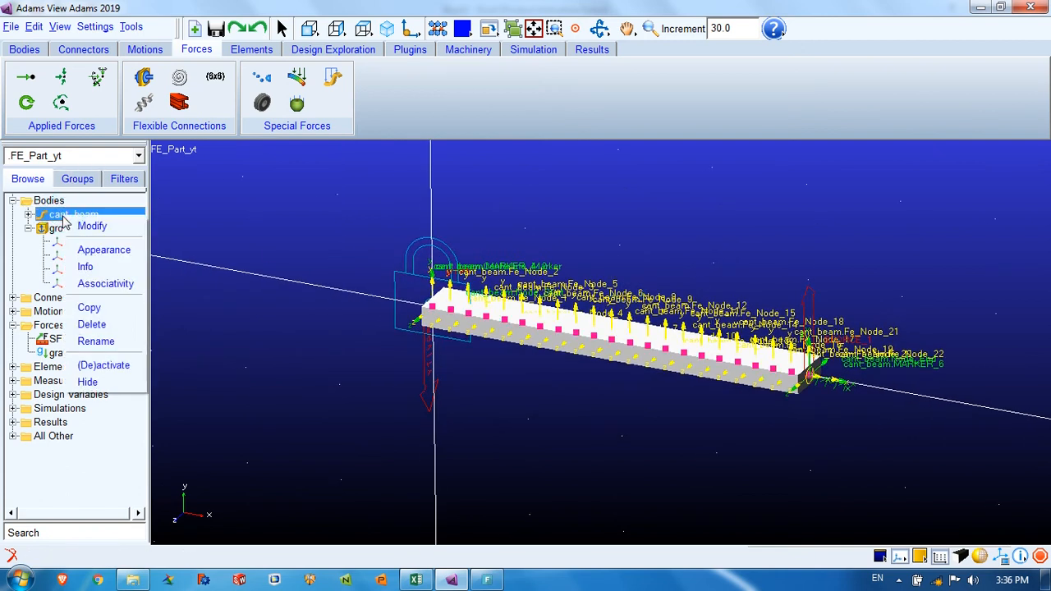
pyautogui.click(95, 248)
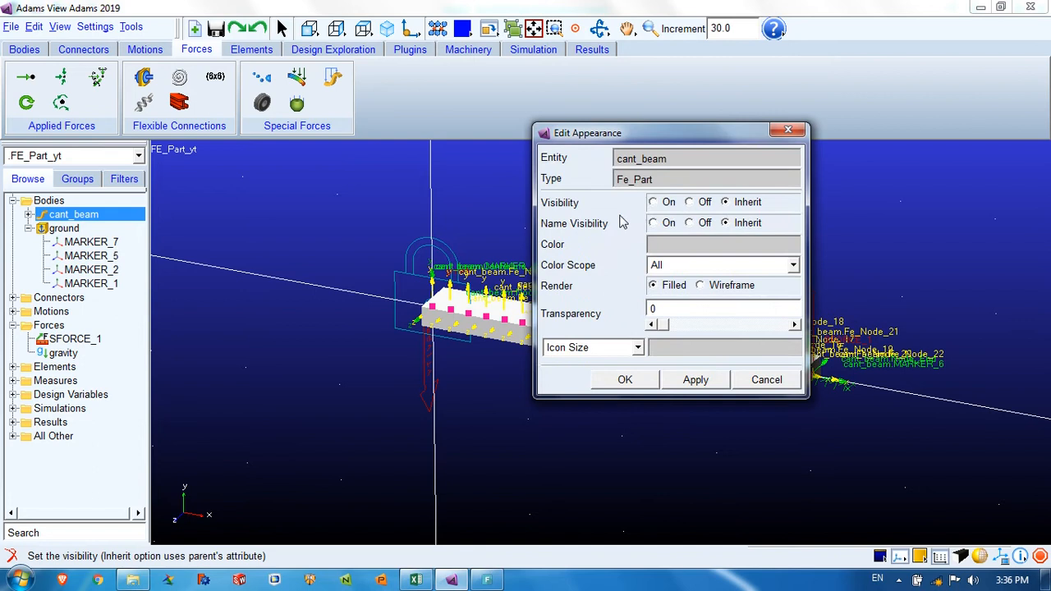
pyautogui.click(691, 223)
pyautogui.click(625, 380)
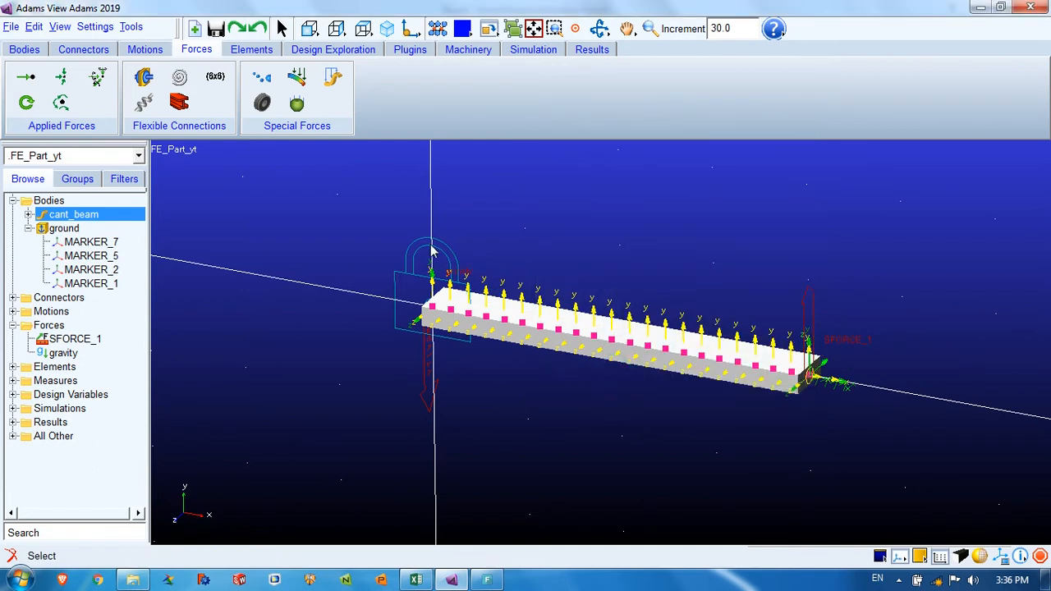
pyautogui.click(719, 254)
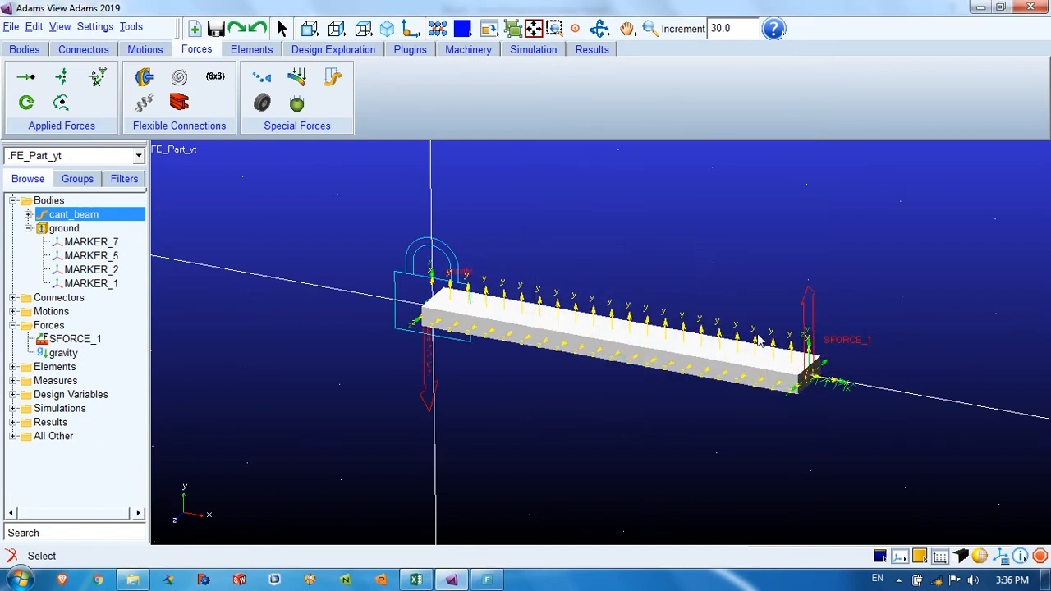
pyautogui.moveTo(581, 339); pyautogui.dragTo(604, 315)
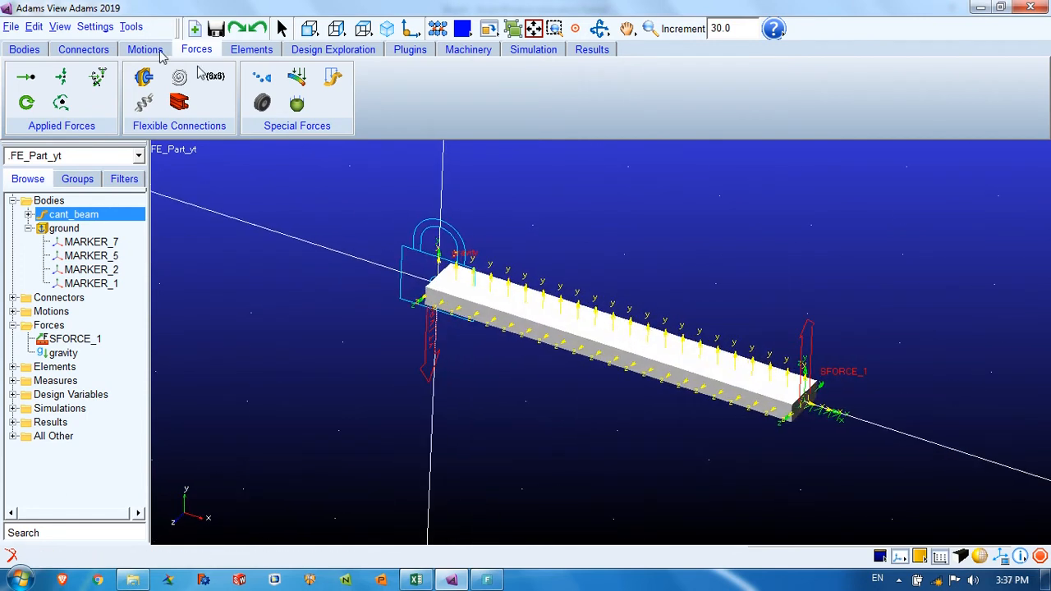
# - Turn on the visibility of all model icons and set their new default size to 10
pyautogui.click(97, 27)
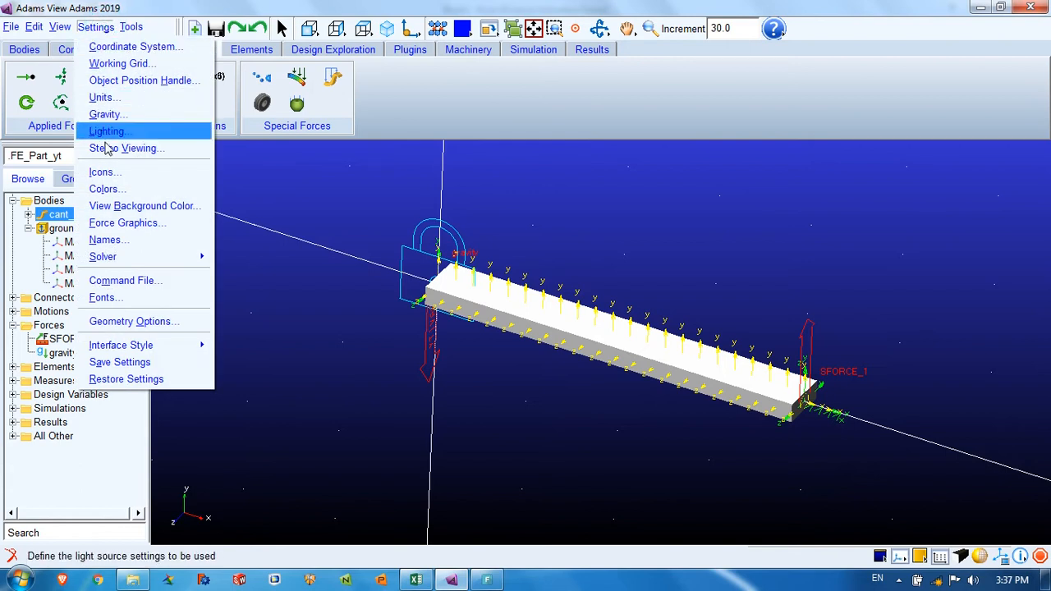
pyautogui.click(119, 173)
pyautogui.click(945, 173)
pyautogui.click(901, 193)
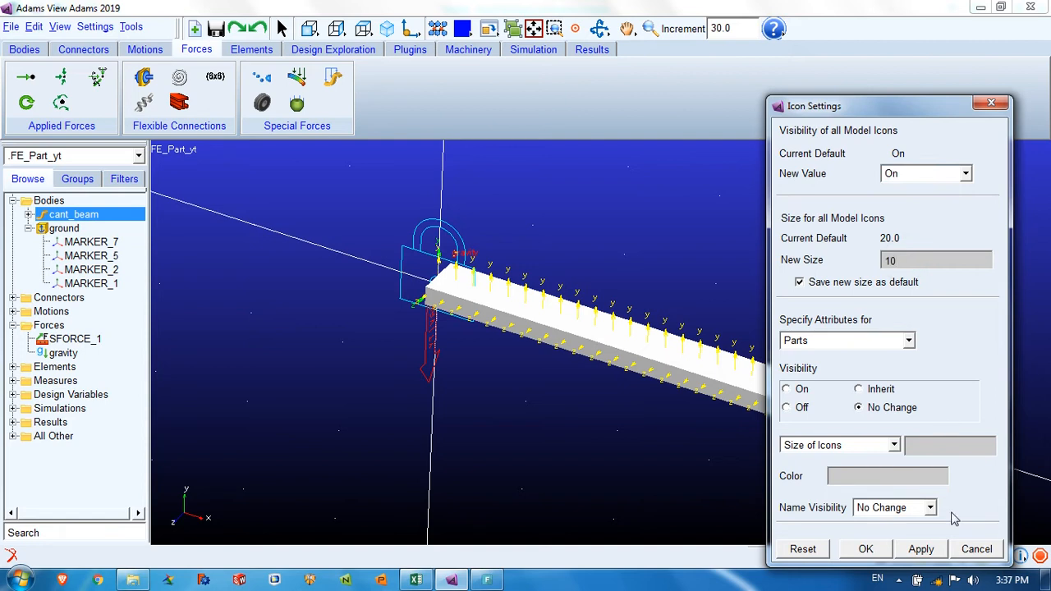
pyautogui.click(922, 550)
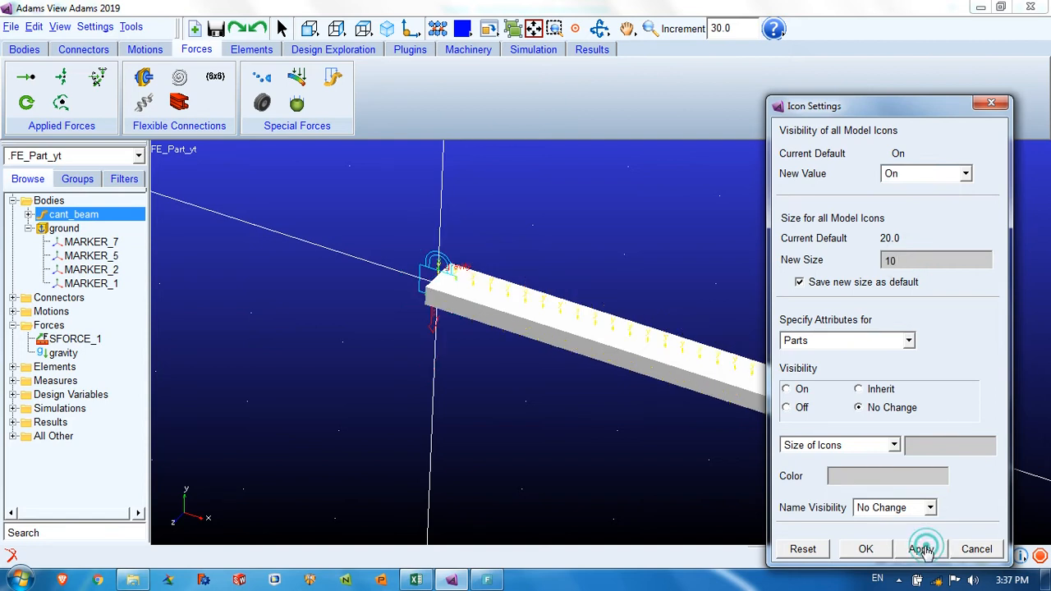
pyautogui.click(976, 549)
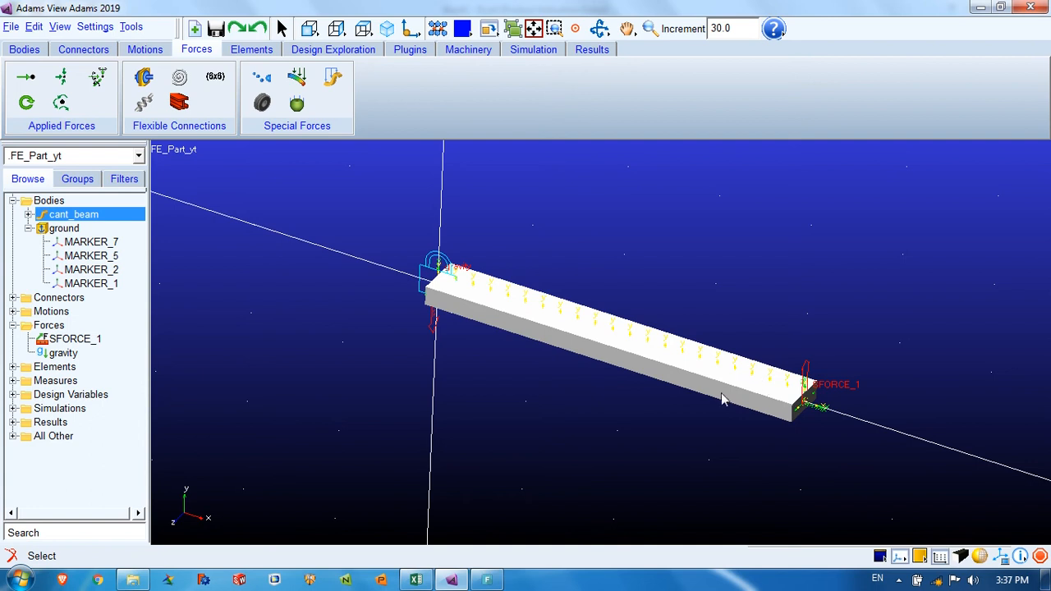
# - Run an interactive simulation of the beam with end time 0.5 and step size 1.0E-02
pyautogui.press('r')
pyautogui.moveTo(699, 383)
pyautogui.mouseDown()
pyautogui.moveTo(678, 368)
pyautogui.moveTo(682, 389)
pyautogui.moveTo(700, 342)
pyautogui.moveTo(682, 376)
pyautogui.mouseUp()
pyautogui.press('t')
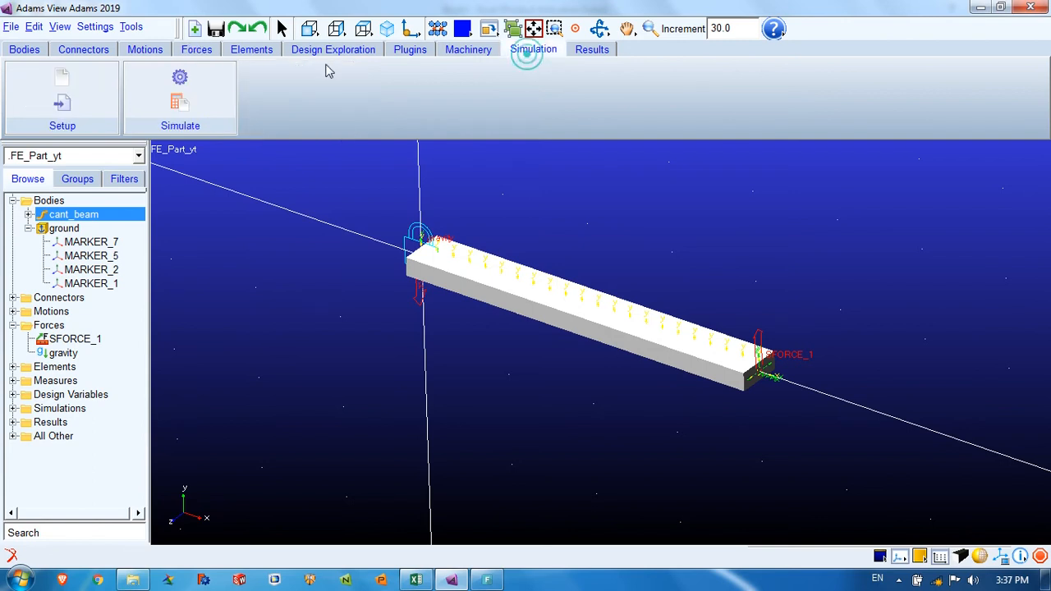
pyautogui.click(177, 82)
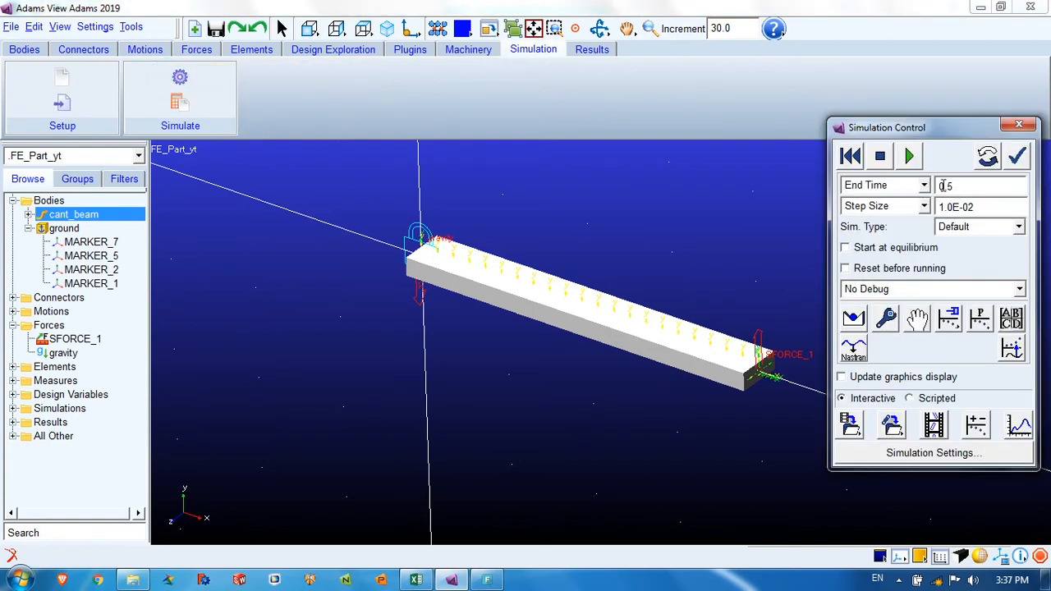
pyautogui.moveTo(959, 185); pyautogui.dragTo(919, 186)
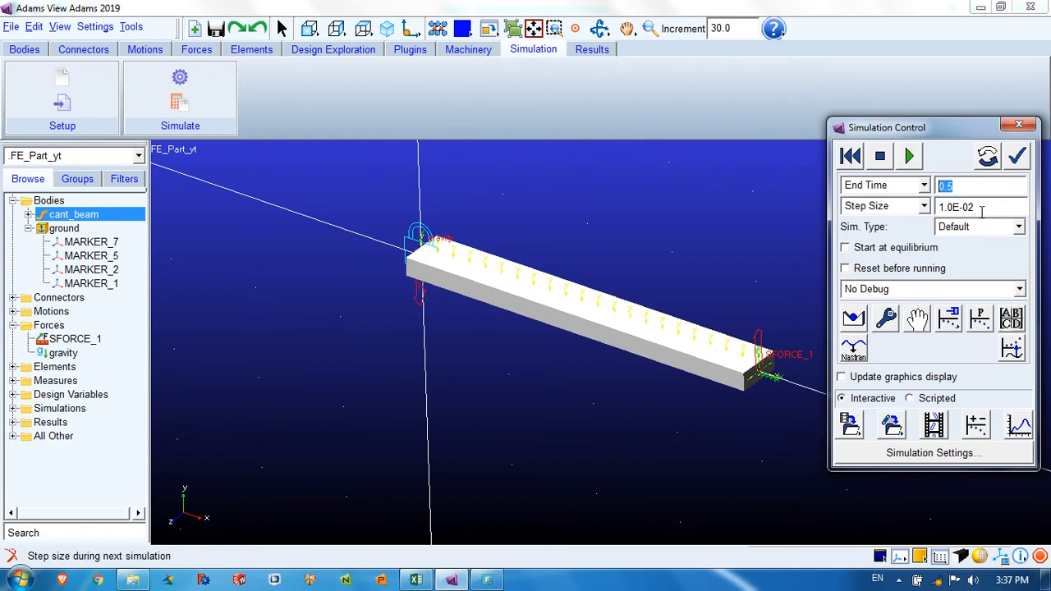
pyautogui.moveTo(985, 207); pyautogui.dragTo(937, 206)
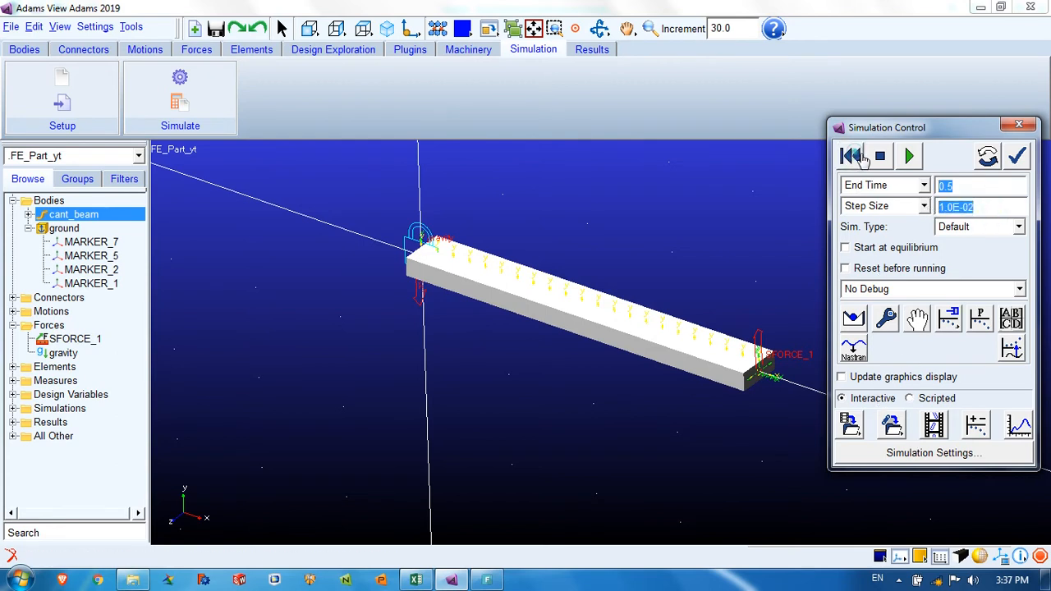
pyautogui.click(909, 157)
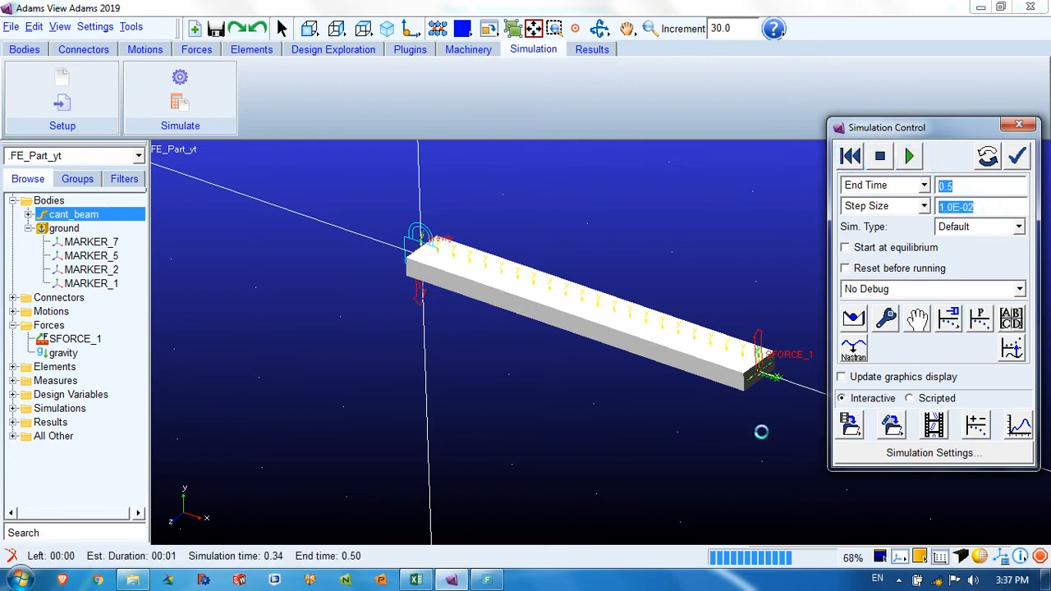
# - Play the Last_Run animation forward with contour plots and examine the beam's deflection
pyautogui.click(934, 423)
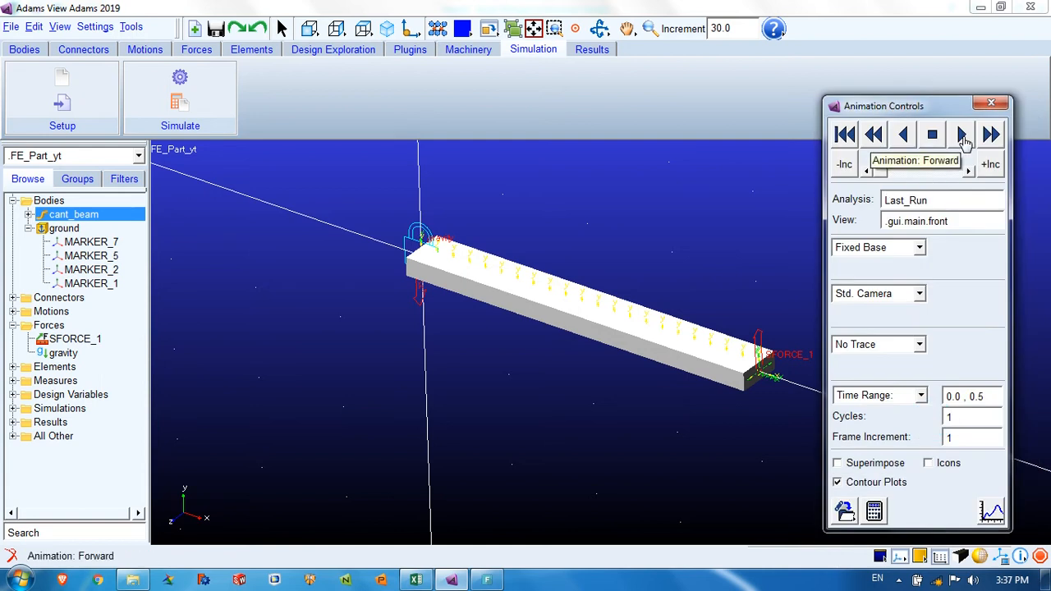
pyautogui.click(963, 135)
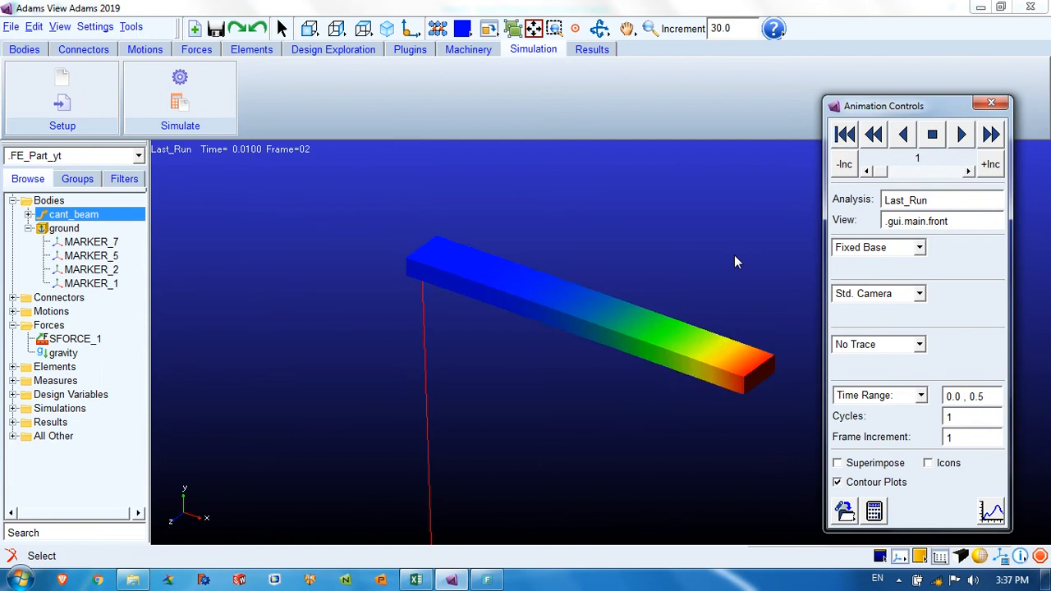
pyautogui.press('r')
pyautogui.moveTo(671, 396); pyautogui.dragTo(735, 382)
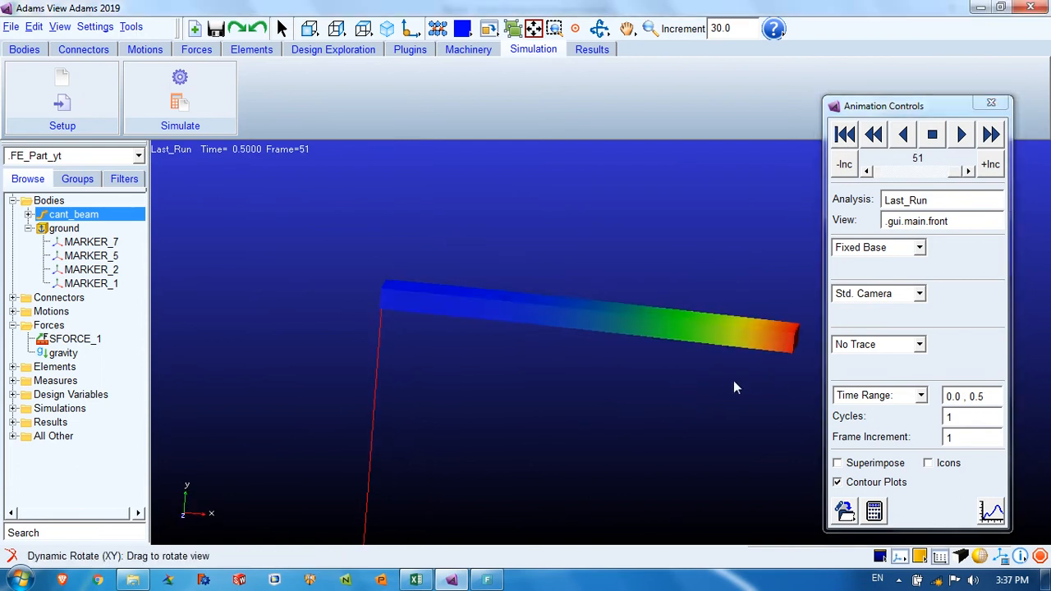
# - Replay the animation in the front view, then reset it to the start and return to an isometric view
pyautogui.click(305, 27)
pyautogui.click(836, 132)
pyautogui.click(962, 134)
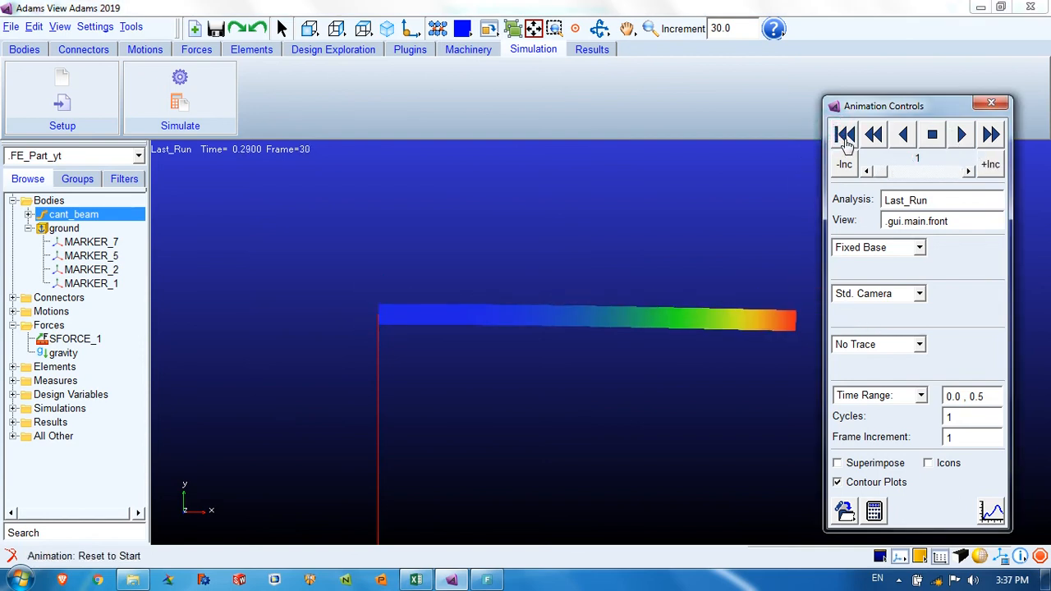
pyautogui.click(846, 135)
pyautogui.click(387, 28)
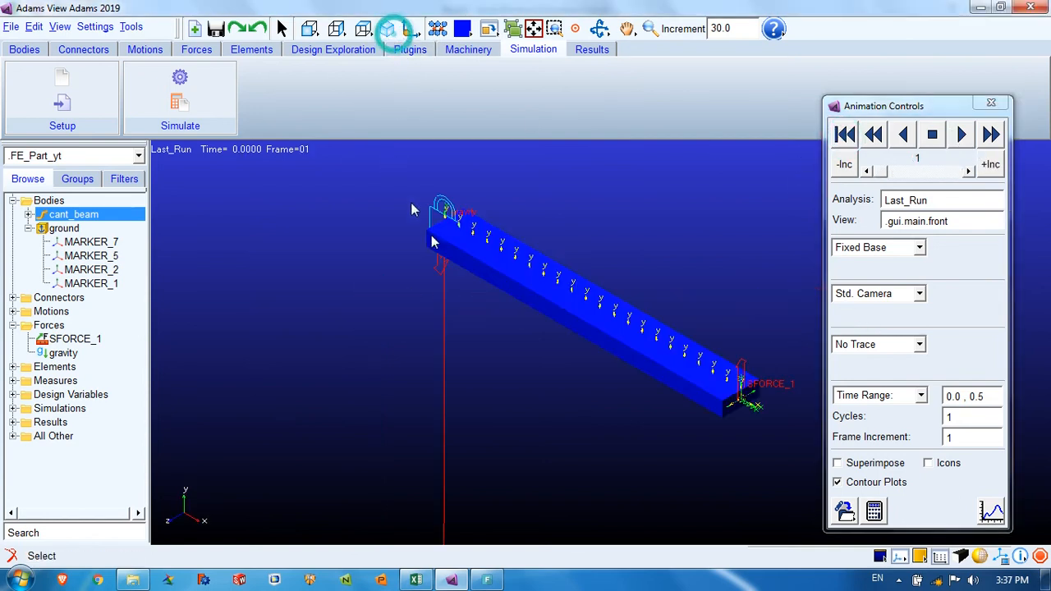
# - Open Adams PostProcessor for the simulation results and clear the old curve from the plot
pyautogui.click(575, 49)
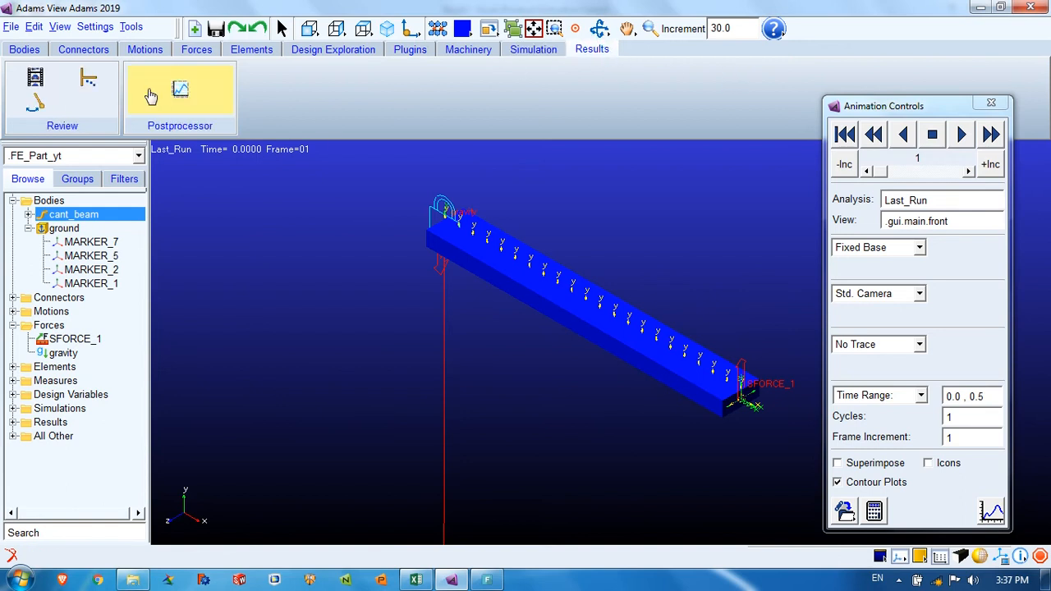
pyautogui.click(177, 95)
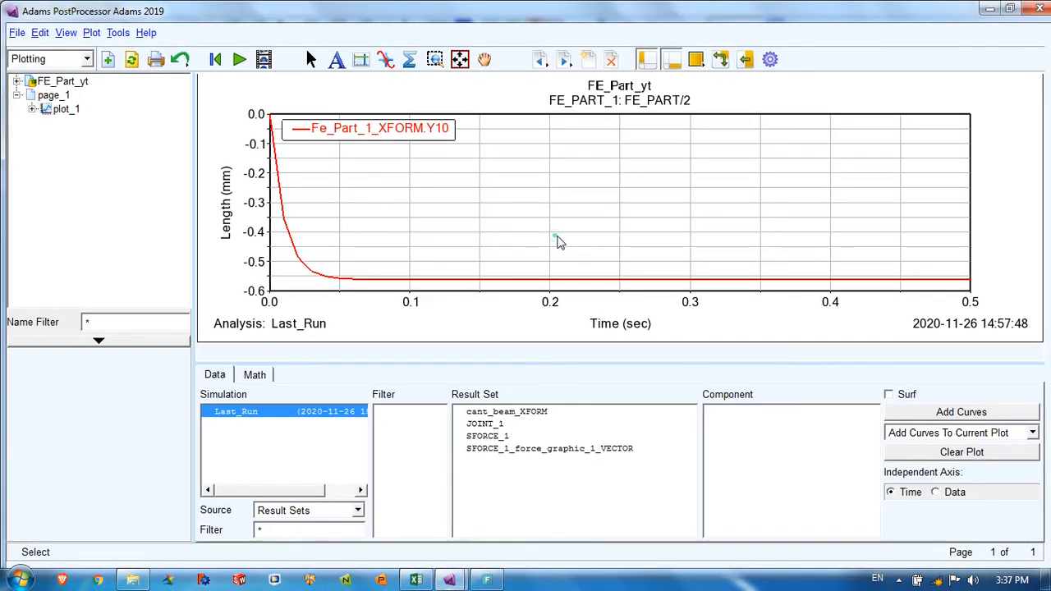
pyautogui.click(953, 451)
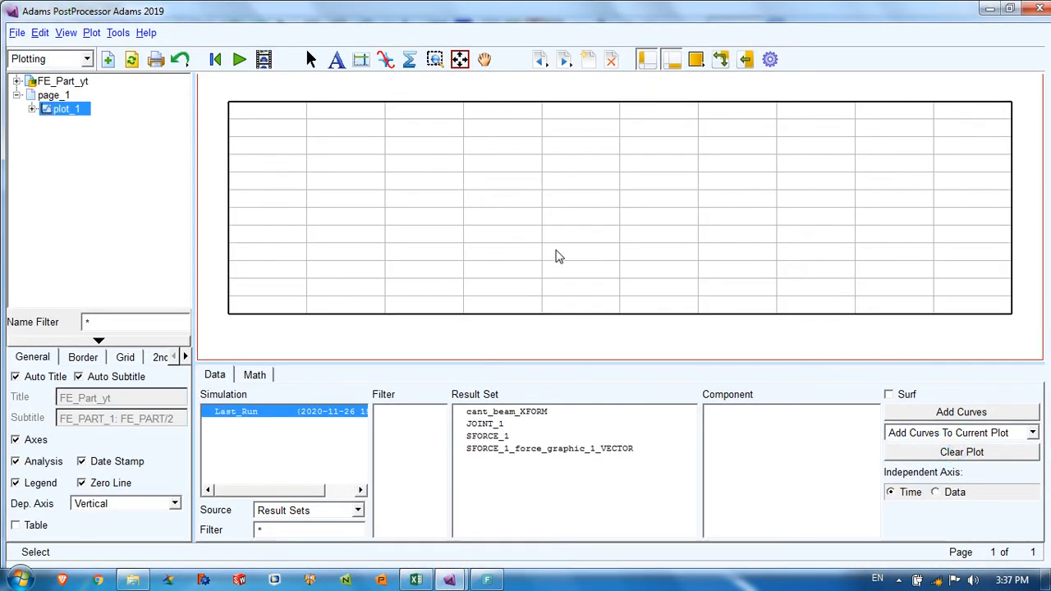
# - Use Result Sets as the data source and select the cant_beam_XFORM result set
pyautogui.click(293, 511)
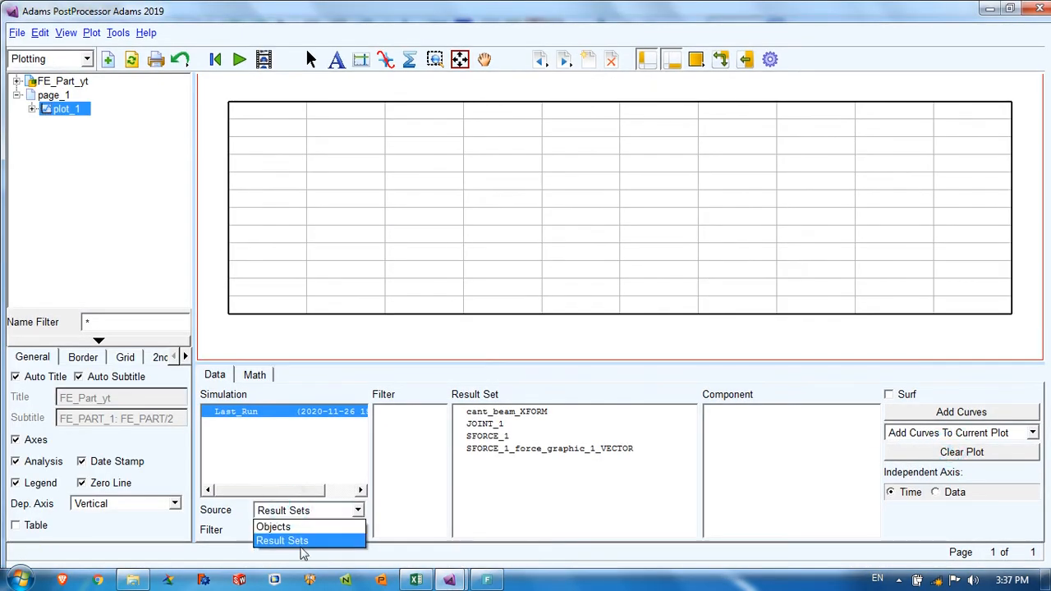
pyautogui.click(304, 542)
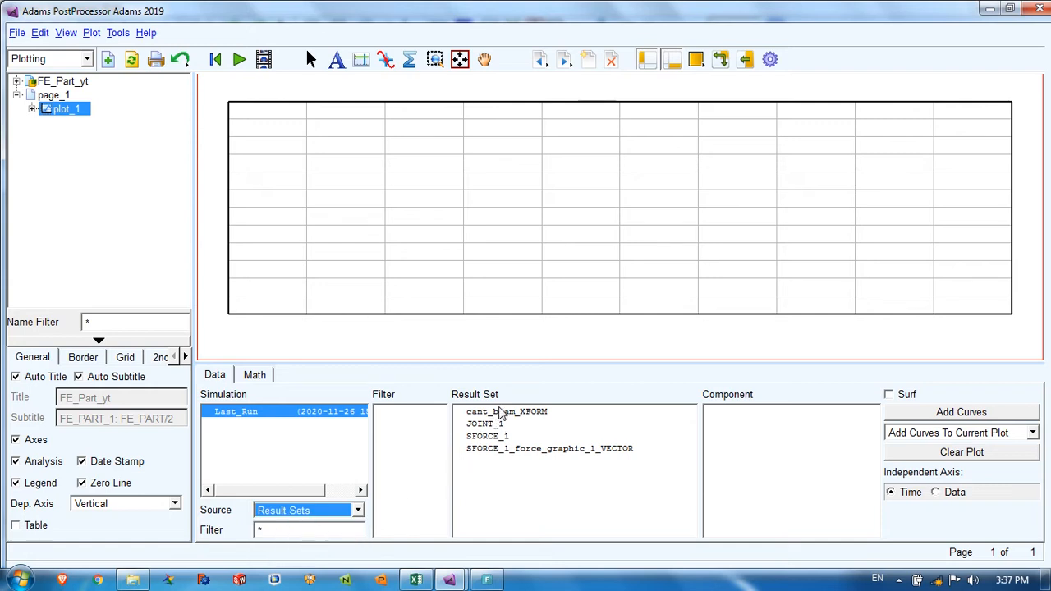
pyautogui.click(498, 414)
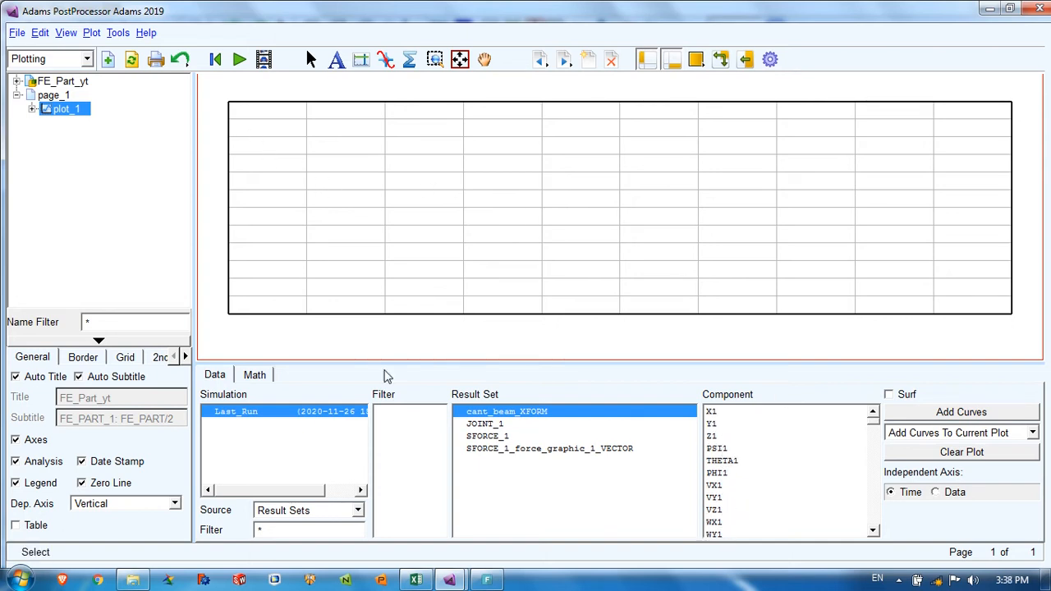
# - Plot the Y1 component of cant_beam_XFORM against time, then clear the plot
pyautogui.click(717, 412)
pyautogui.click(715, 424)
pyautogui.click(714, 435)
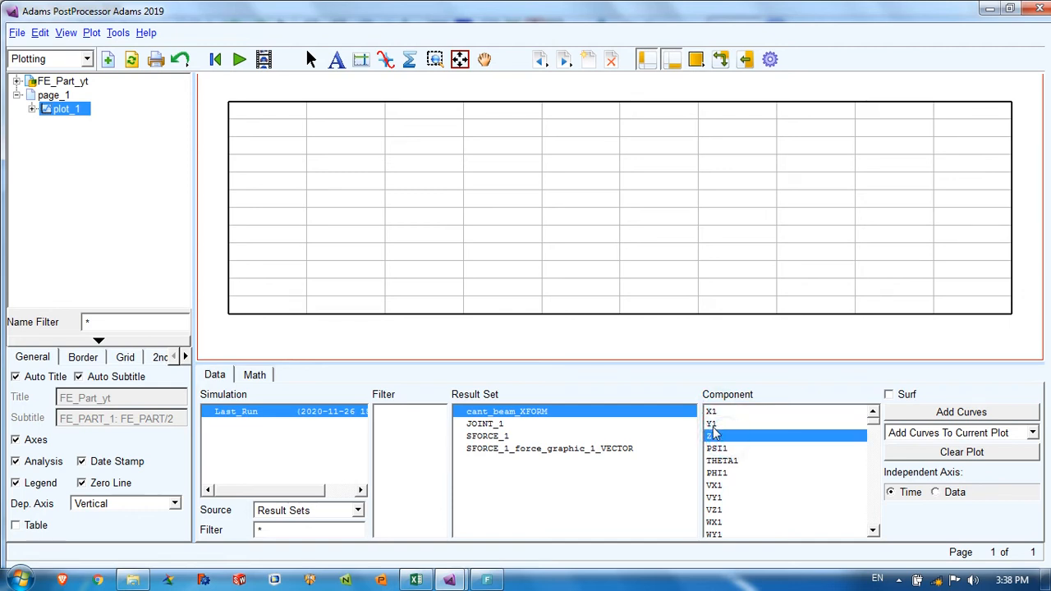
pyautogui.click(712, 423)
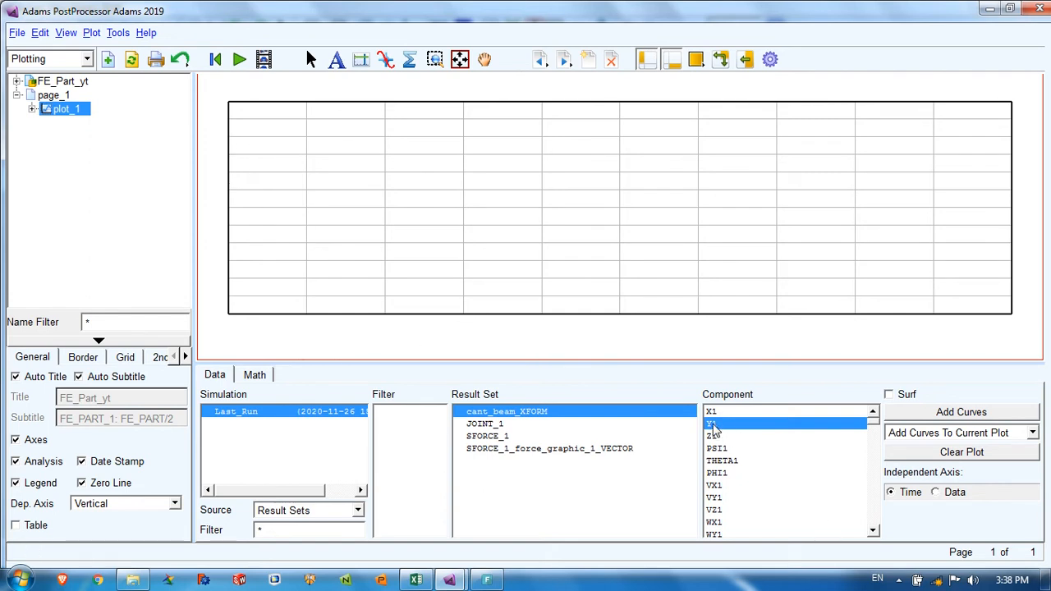
pyautogui.click(902, 418)
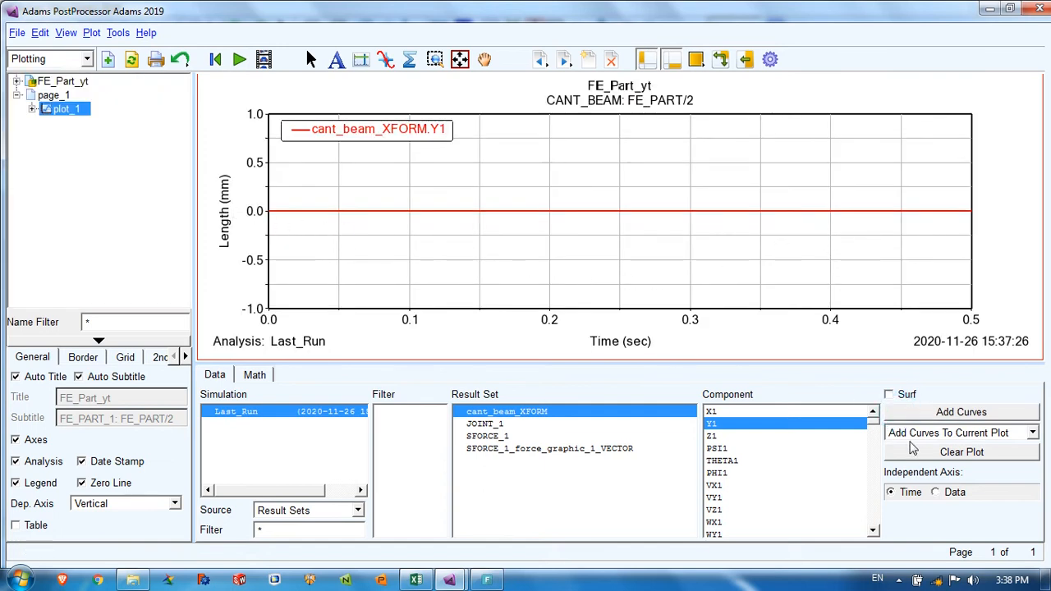
pyautogui.click(913, 451)
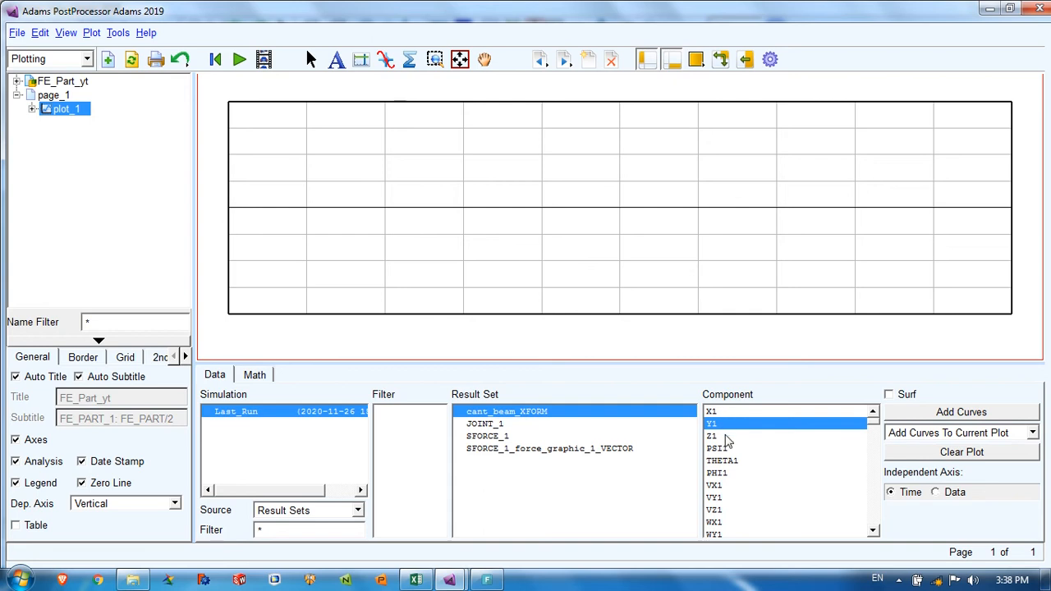
# - Plot the Y2 component of cant_beam_XFORM against time, then clear the plot
pyautogui.scroll(-2, 733, 460)
pyautogui.scroll(2, 725, 451)
pyautogui.click(724, 436)
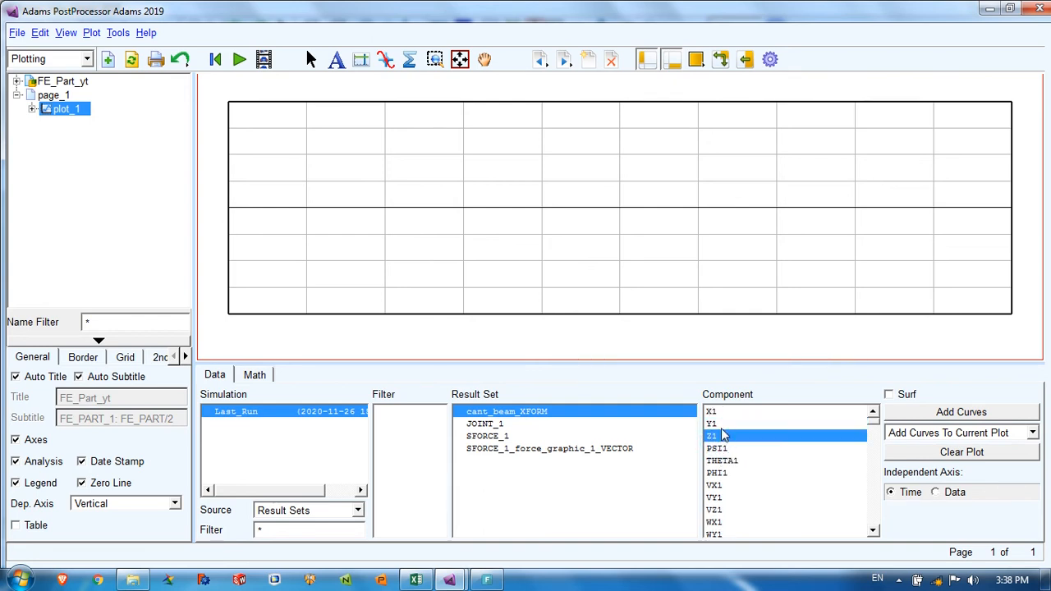
pyautogui.click(724, 423)
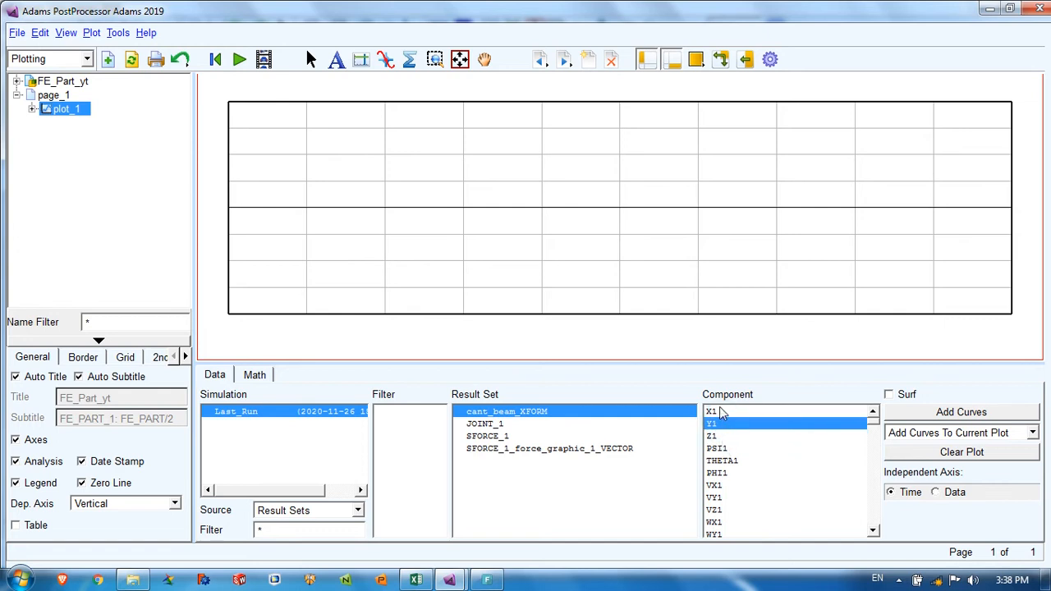
pyautogui.scroll(-6, 718, 468)
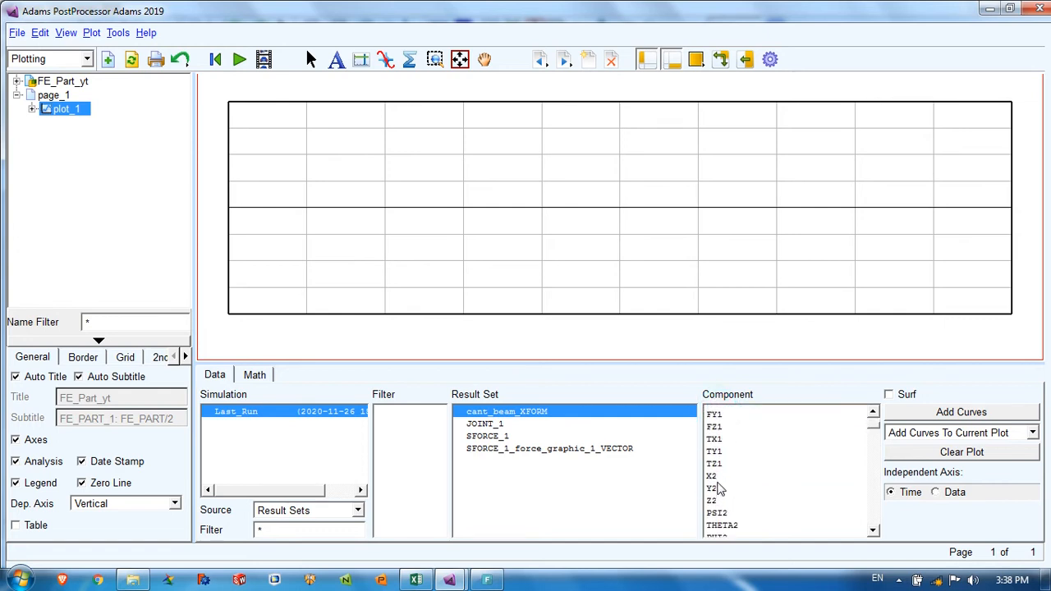
pyautogui.click(720, 489)
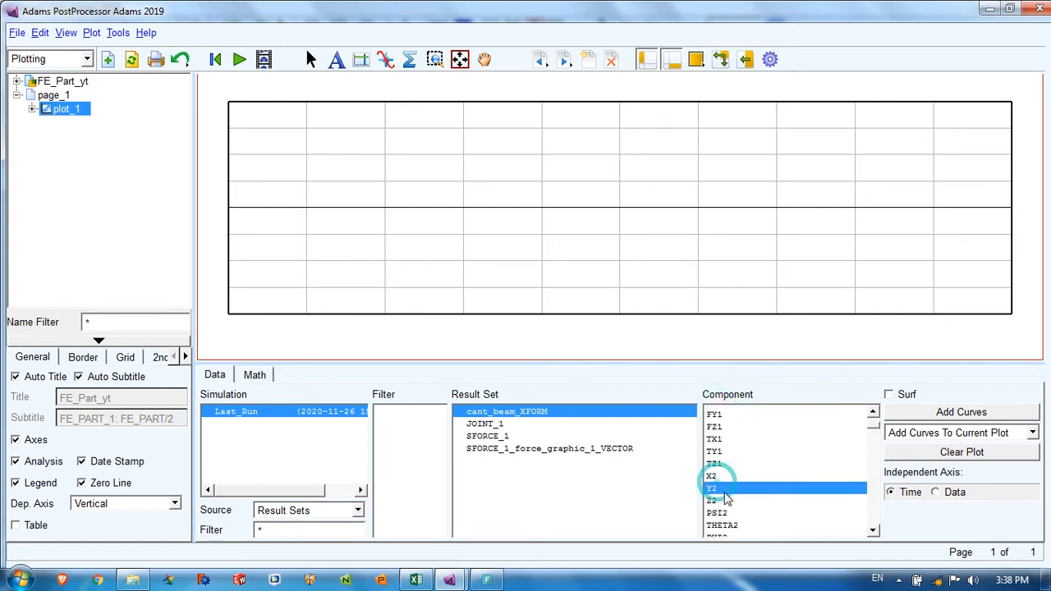
pyautogui.click(911, 415)
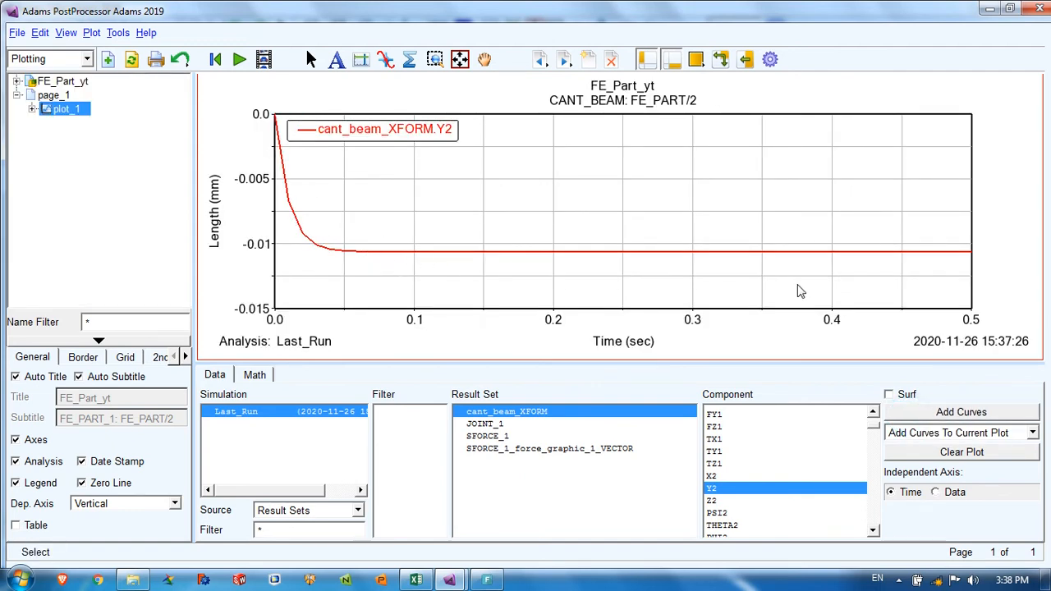
pyautogui.click(995, 454)
# - Plot the Y22 component of cant_beam_XFORM against time to show the free end's vertical displacement
pyautogui.scroll(-15, 735, 453)
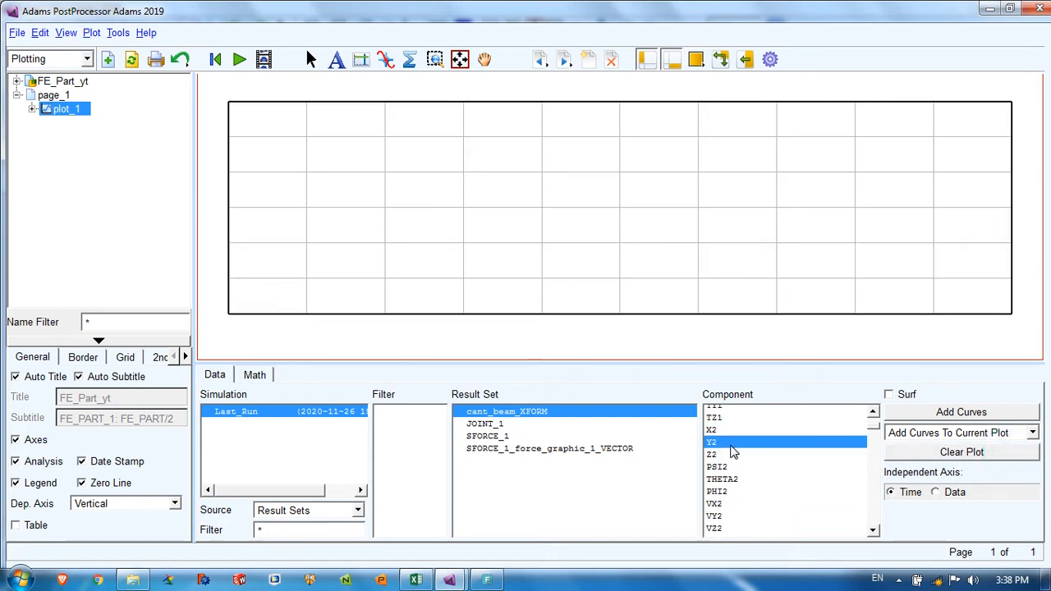
pyautogui.scroll(-20, 736, 458)
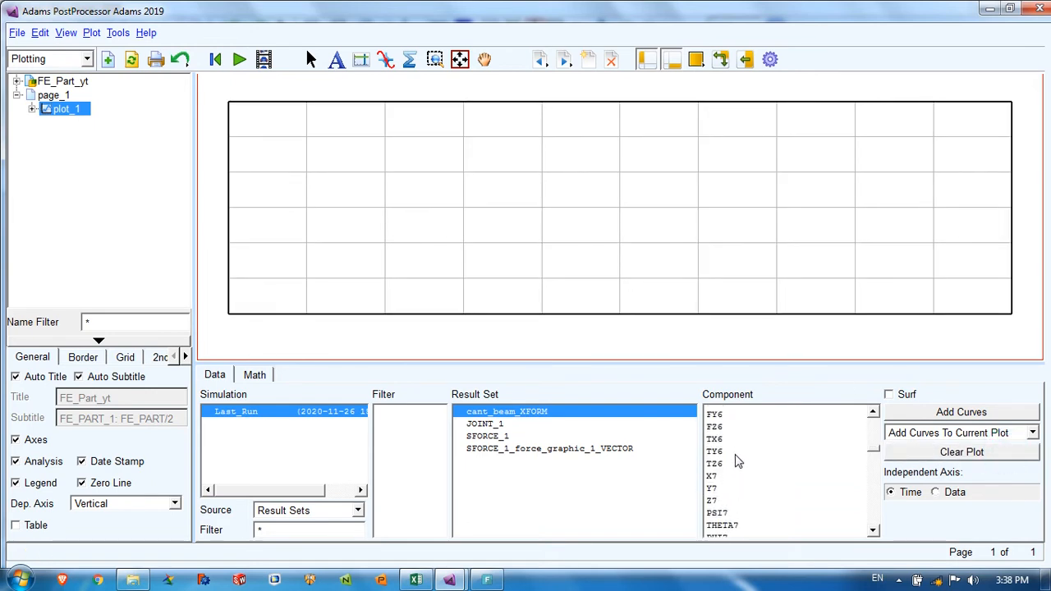
pyautogui.scroll(-20, 737, 485)
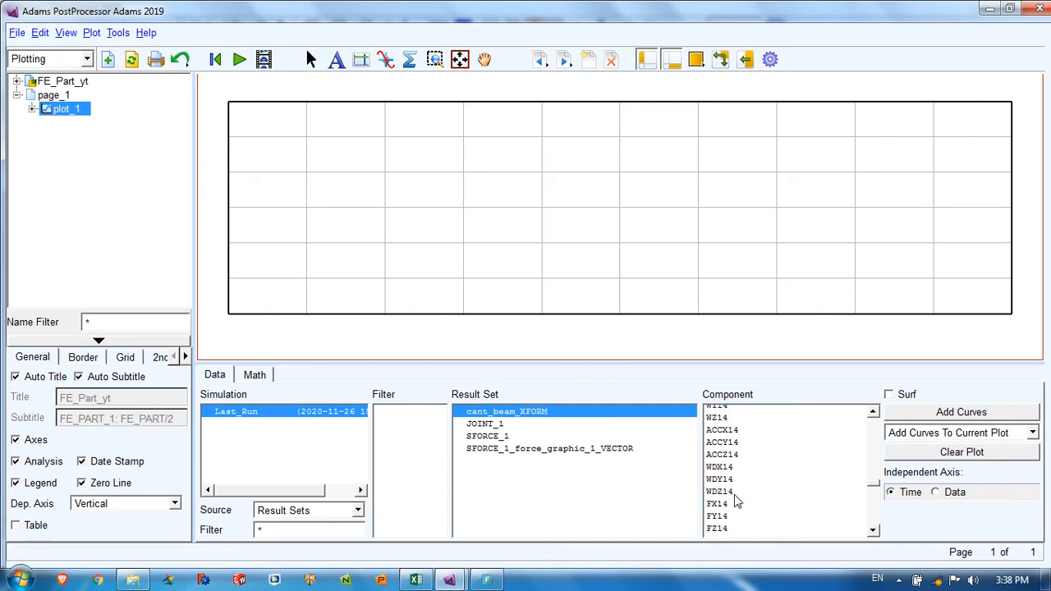
pyautogui.scroll(-20, 873, 487)
pyautogui.scroll(5, 728, 501)
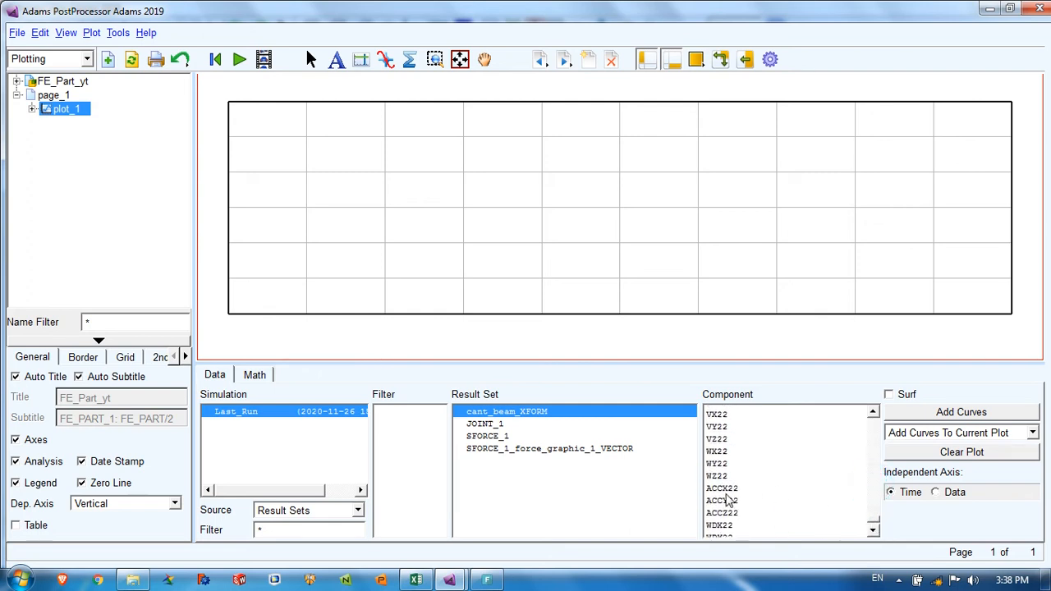
pyautogui.click(722, 446)
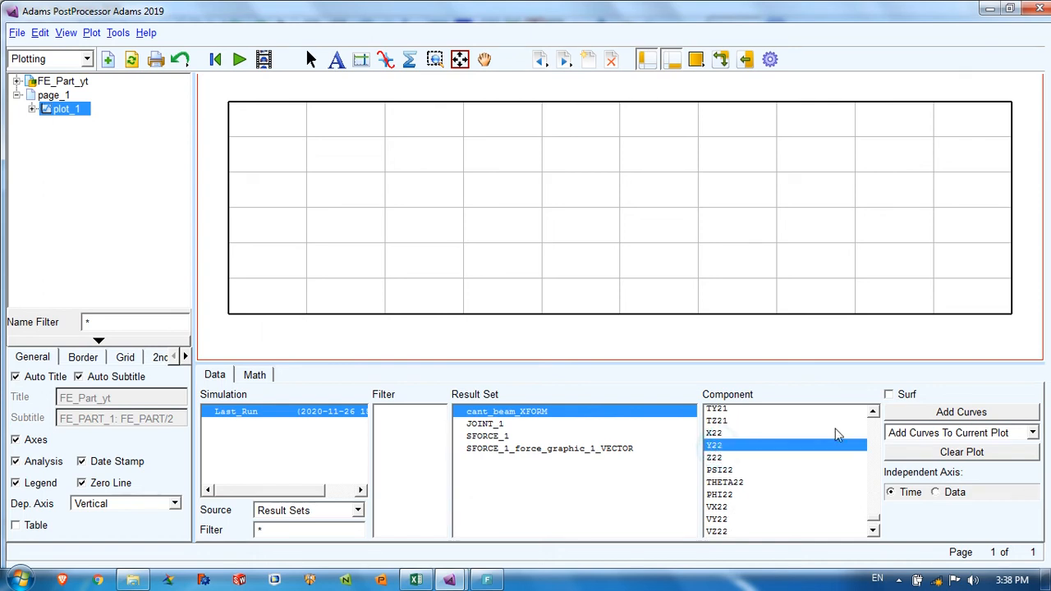
pyautogui.click(946, 414)
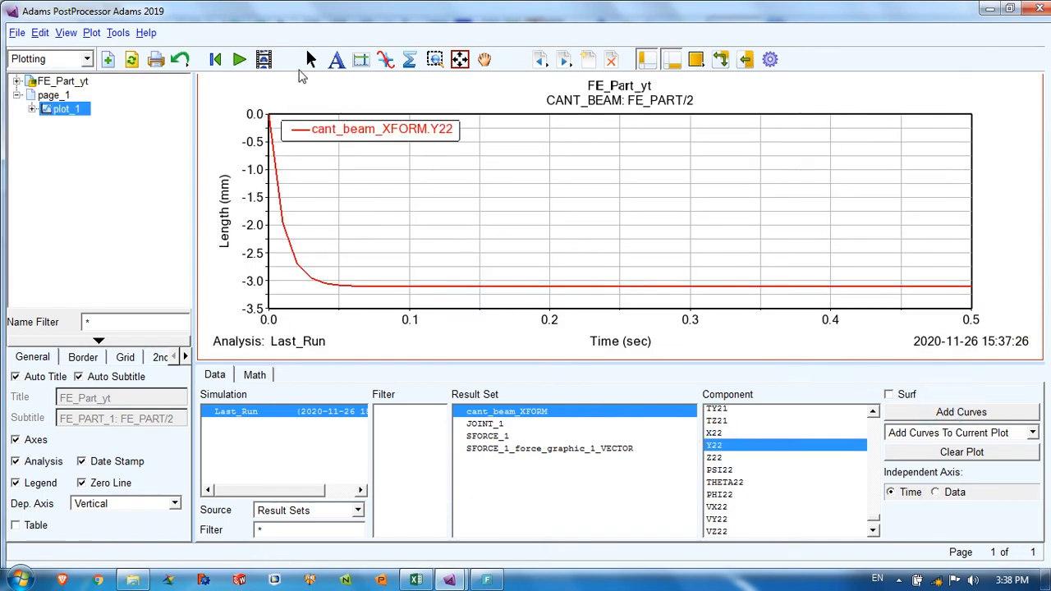
# - Turn on curve tracking to read the Y22 plot, and in the Excel calculation sheet set w to 25 and L to 200
pyautogui.click(387, 62)
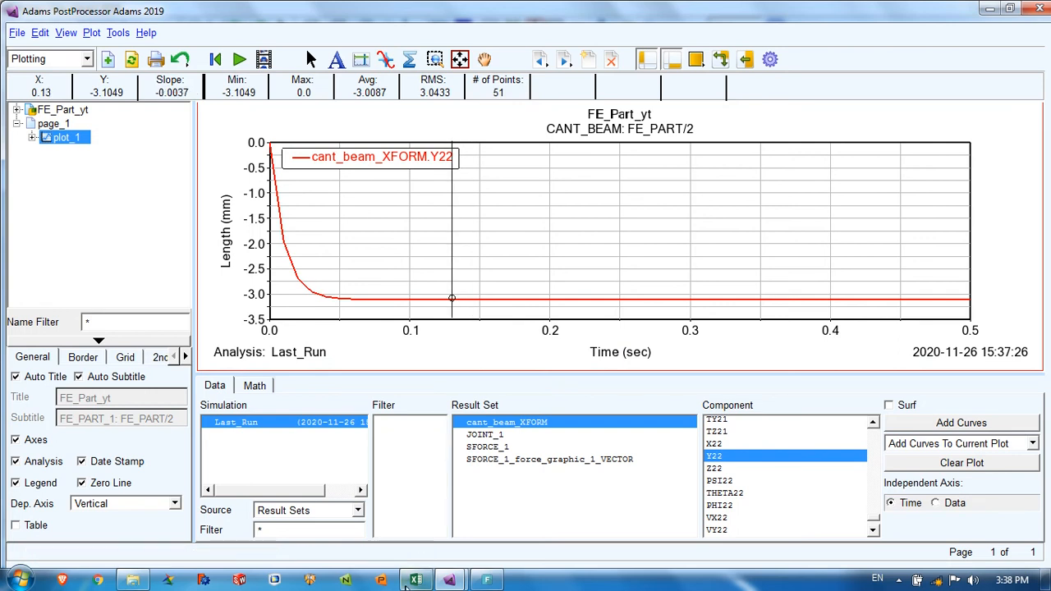
pyautogui.click(414, 580)
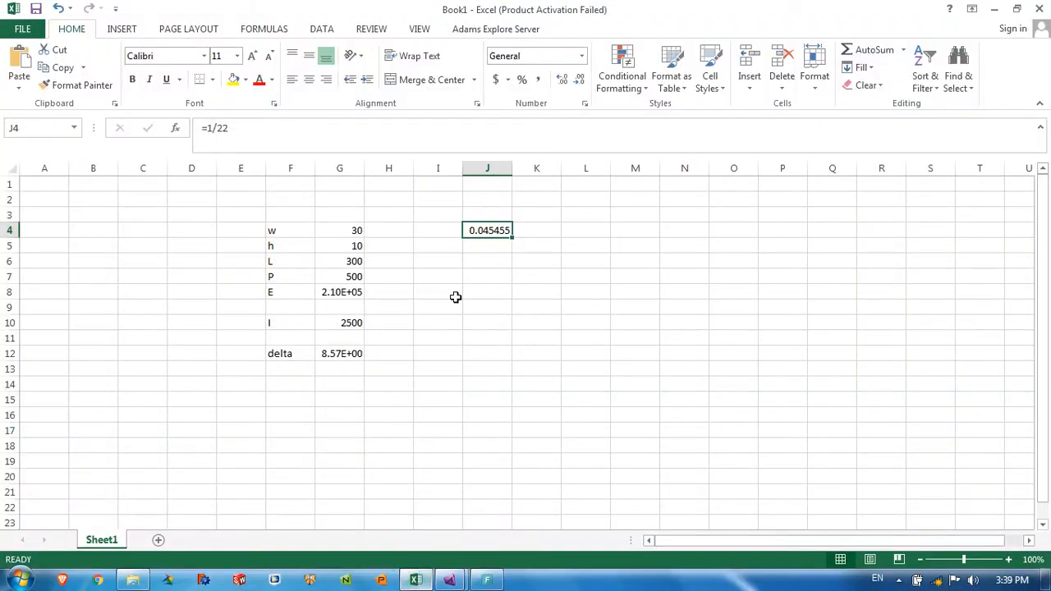
pyautogui.click(333, 236)
pyautogui.write('25')
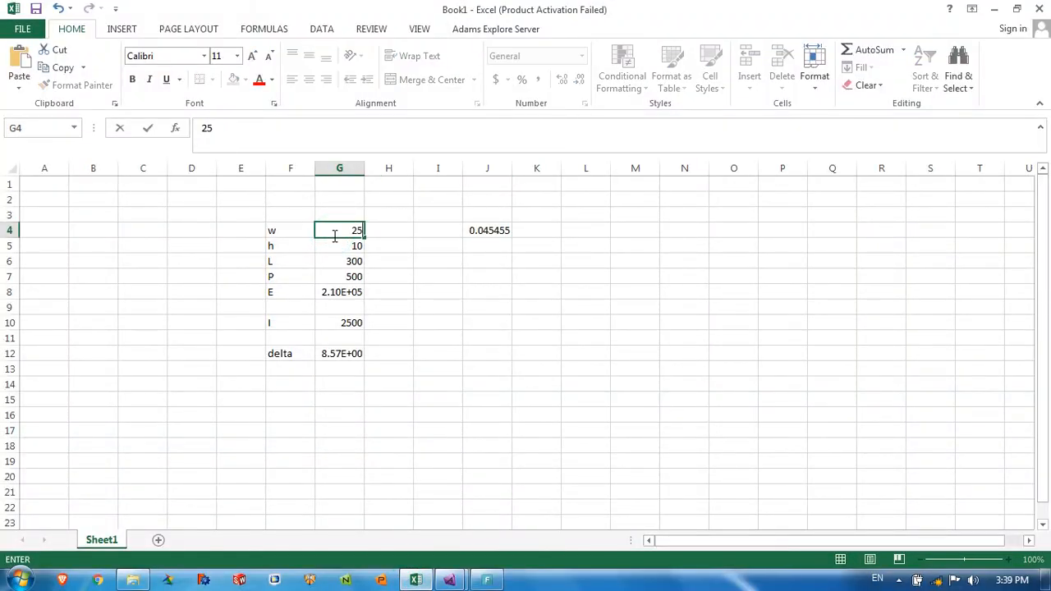
pyautogui.press('Return')
pyautogui.press('Return')
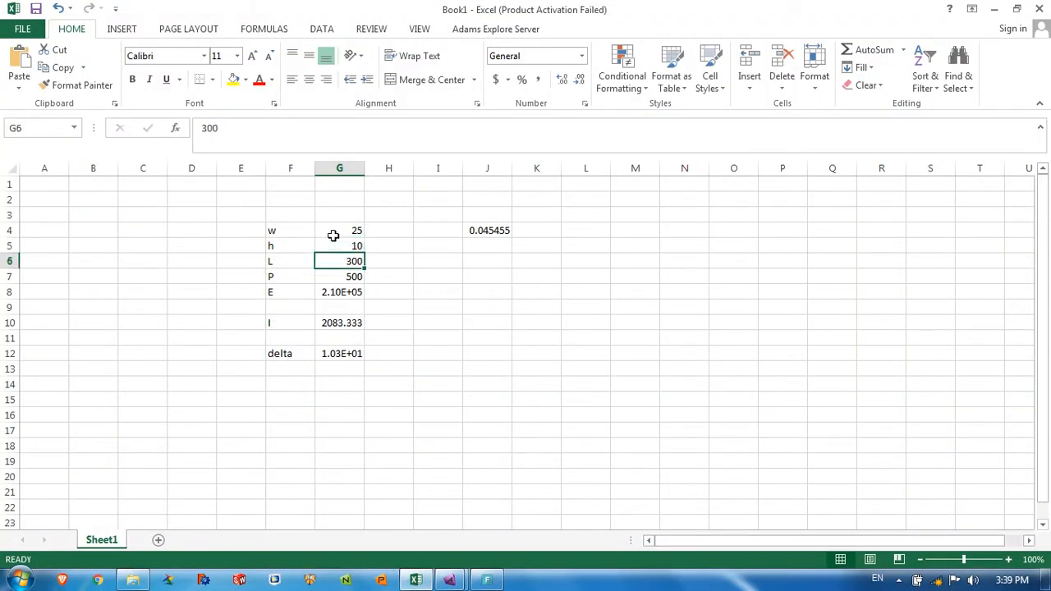
pyautogui.write('20')
pyautogui.press('Return')
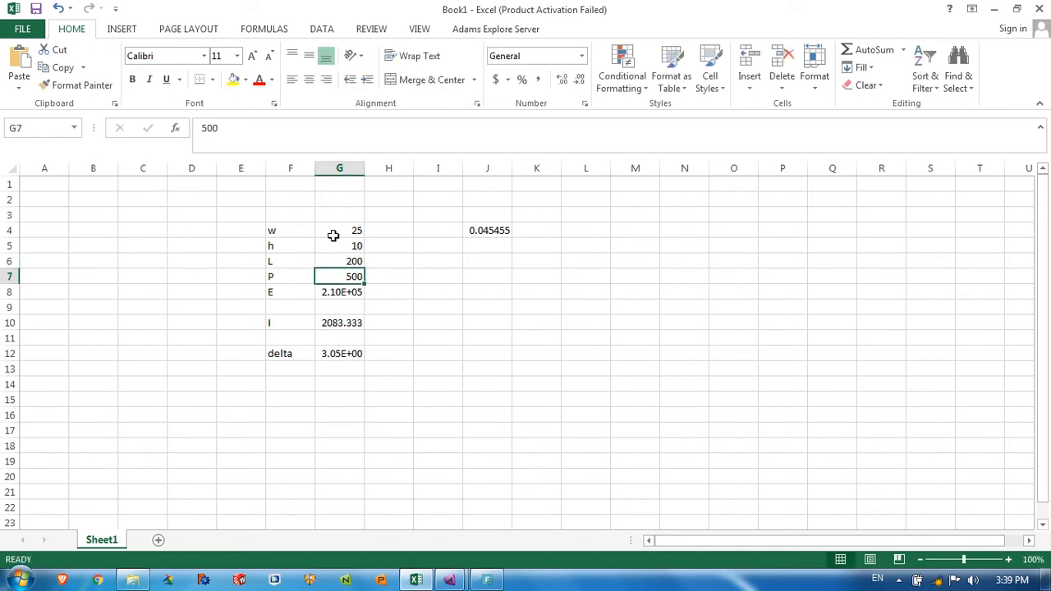
# - Examine the I and delta formulas in the sheet and compare the calculated deflection with the Y22 curve in Adams PostProcessor
pyautogui.press('Down')
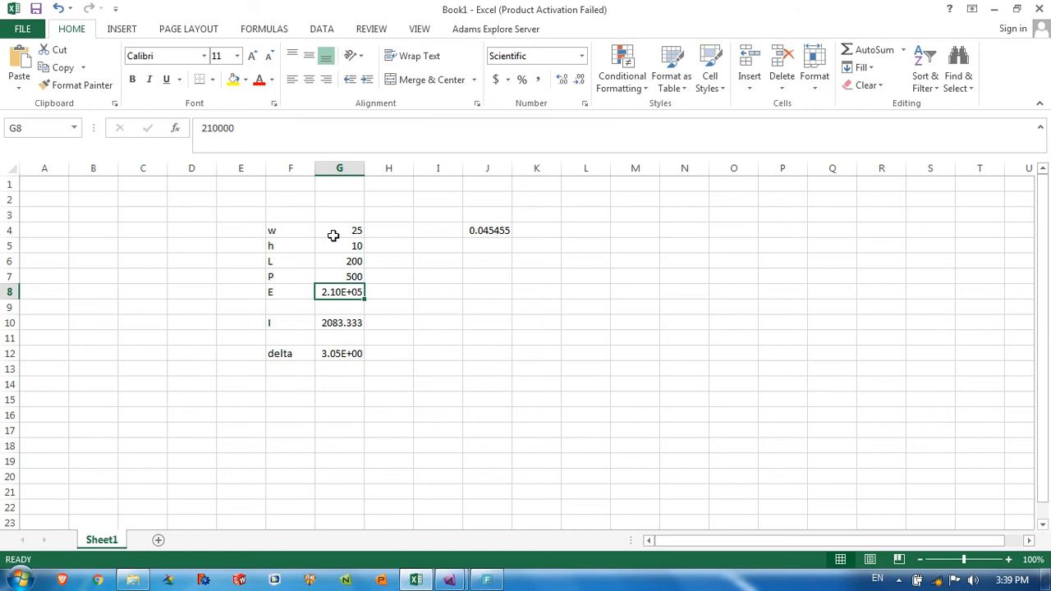
pyautogui.press('Down')
pyautogui.press('Down')
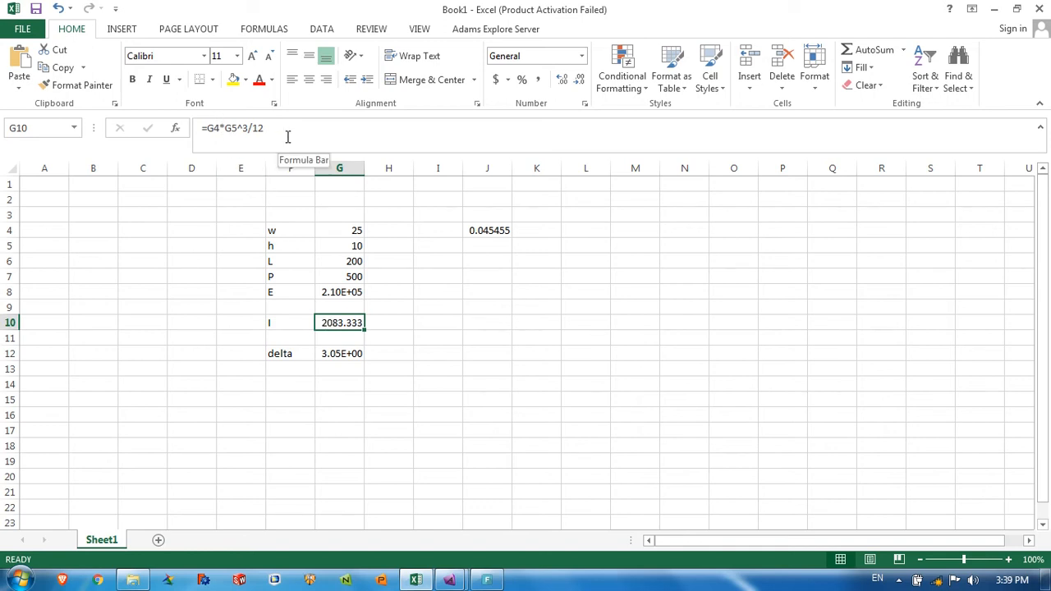
pyautogui.click(342, 358)
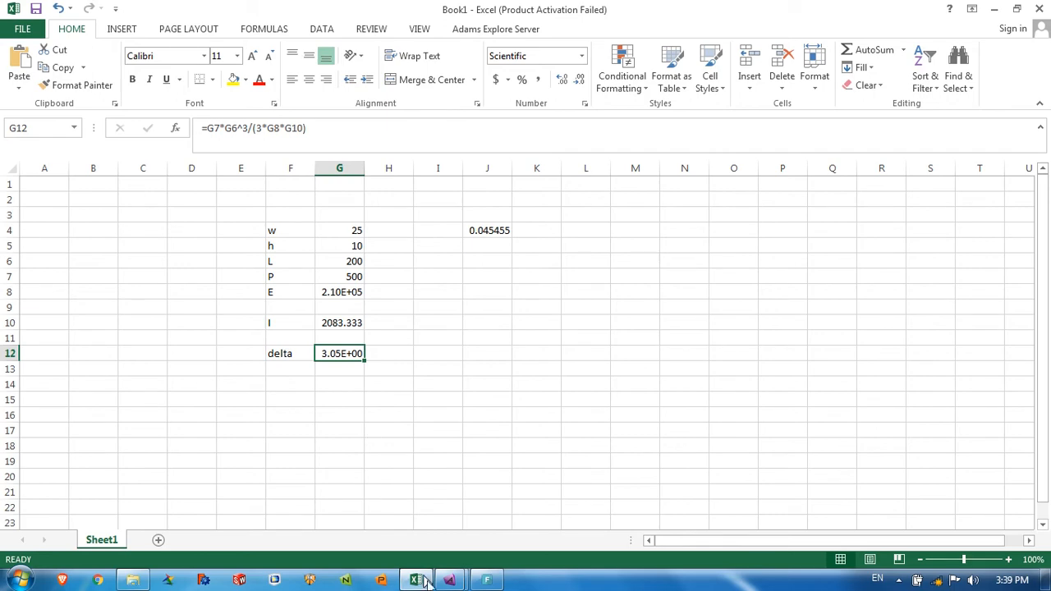
pyautogui.moveTo(449, 580)
pyautogui.click(509, 517)
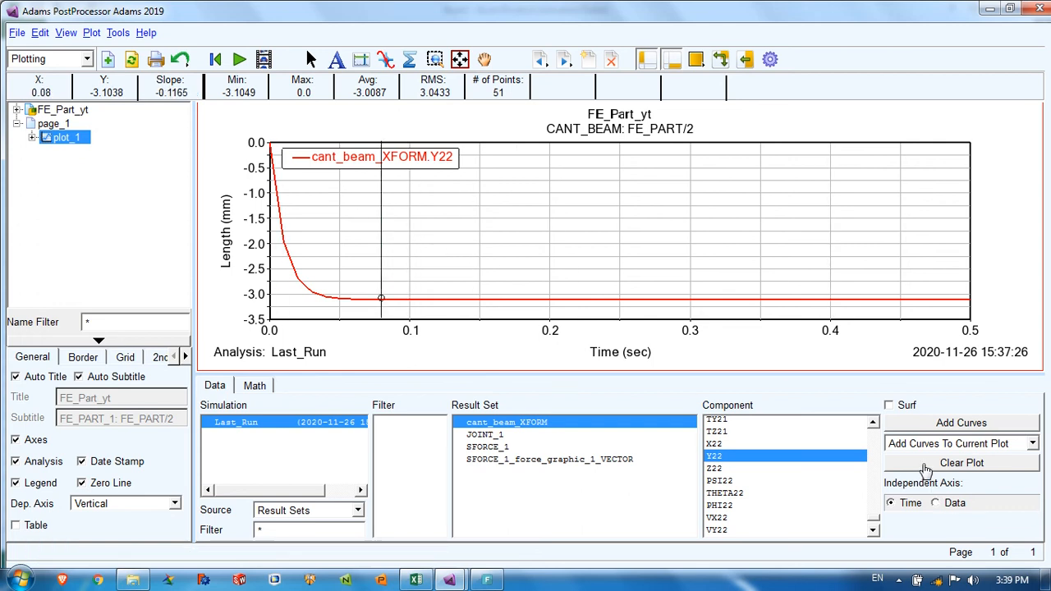
# - Clear the Y22 plot and return to the Adams View model, closing PostProcessor and the animation controls
pyautogui.click(924, 465)
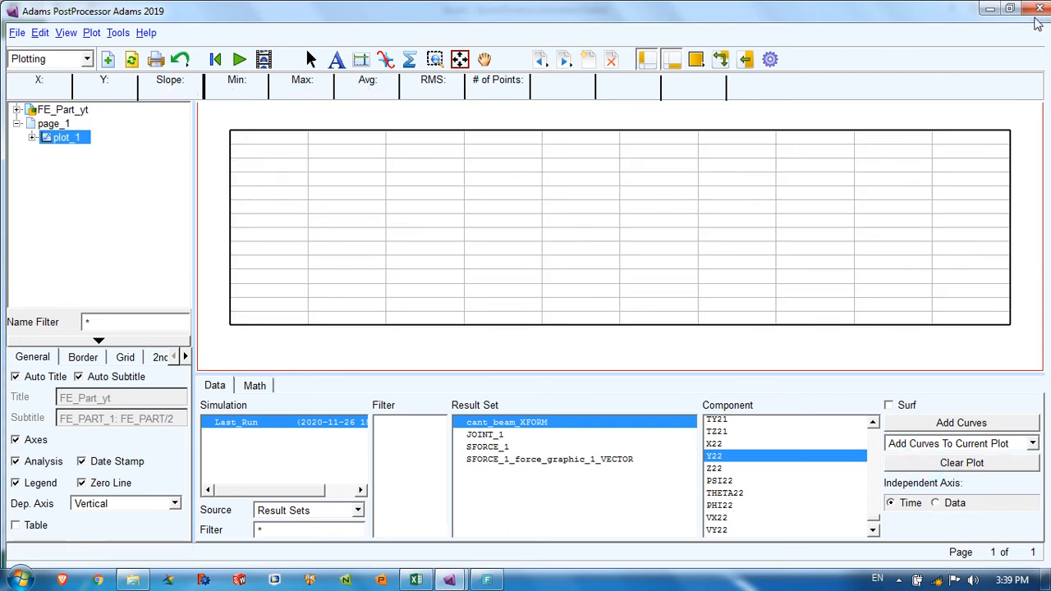
pyautogui.click(1040, 9)
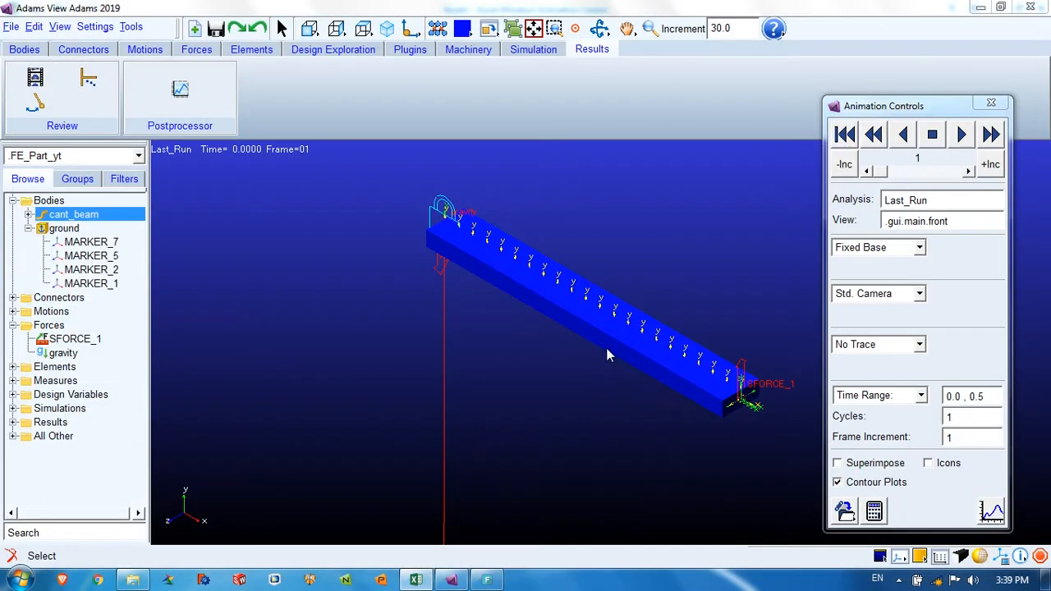
pyautogui.click(994, 103)
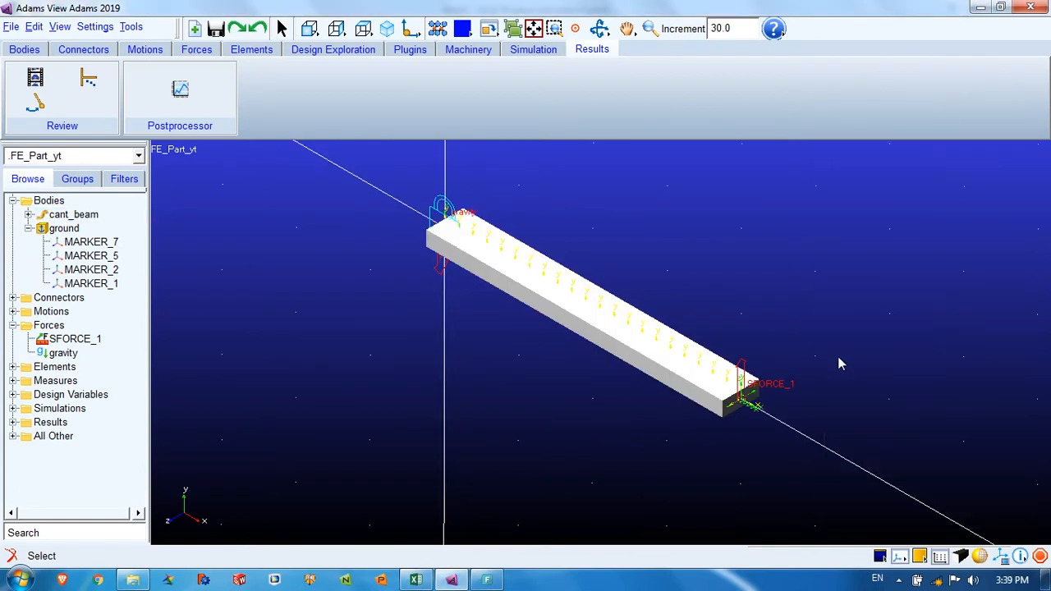
# - Open the cant_beam FE part for modification and advance to its node settings
pyautogui.doubleClick(72, 214)
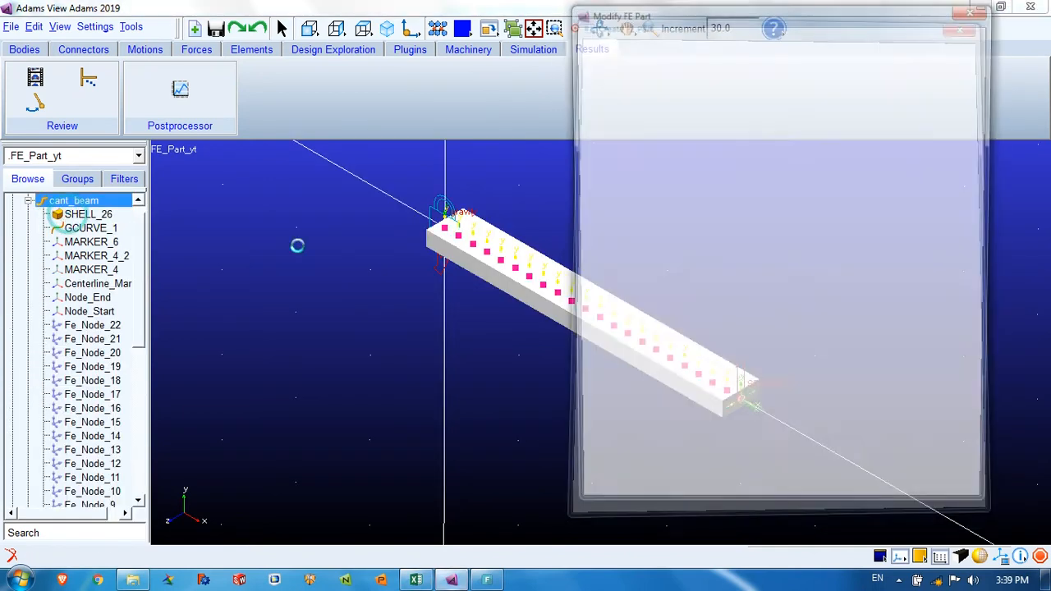
pyautogui.moveTo(773, 21); pyautogui.dragTo(220, 23)
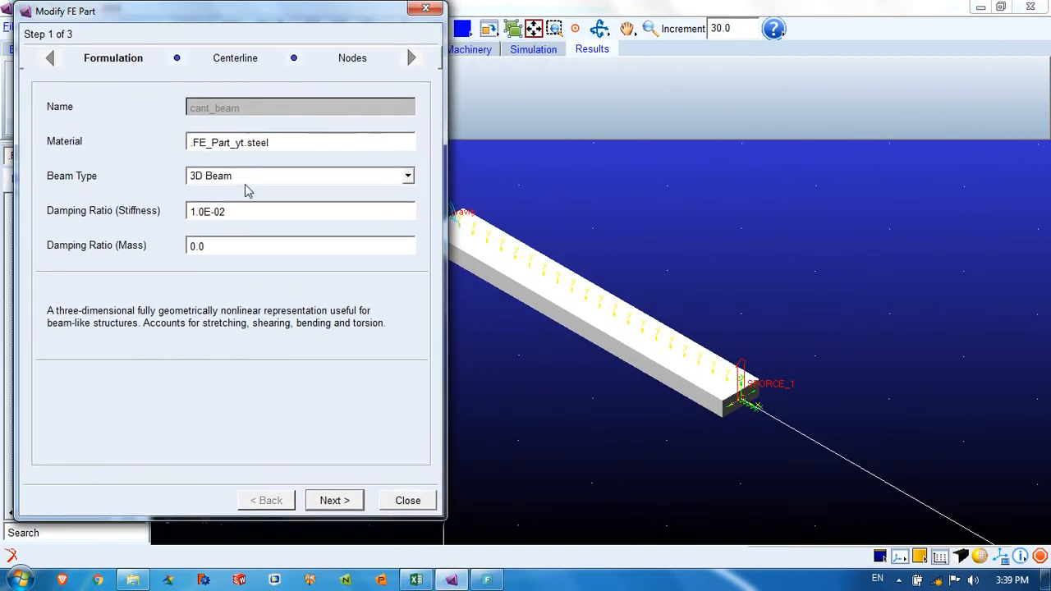
pyautogui.click(333, 501)
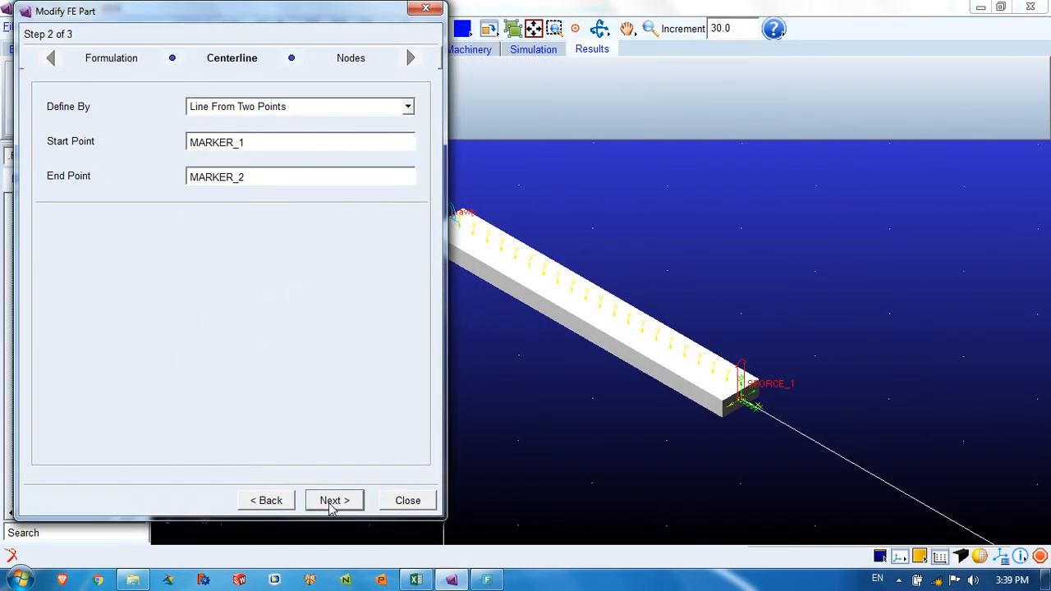
pyautogui.click(332, 501)
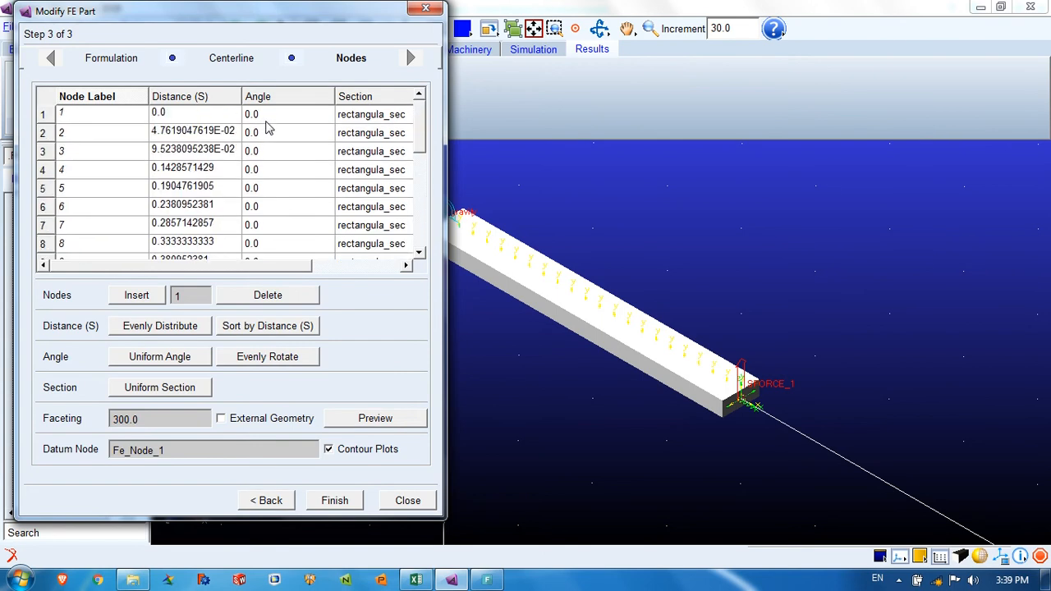
# - Try to rotate the beam section by setting node 22's angle to 90 and applying Uniform Angle
pyautogui.click(274, 119)
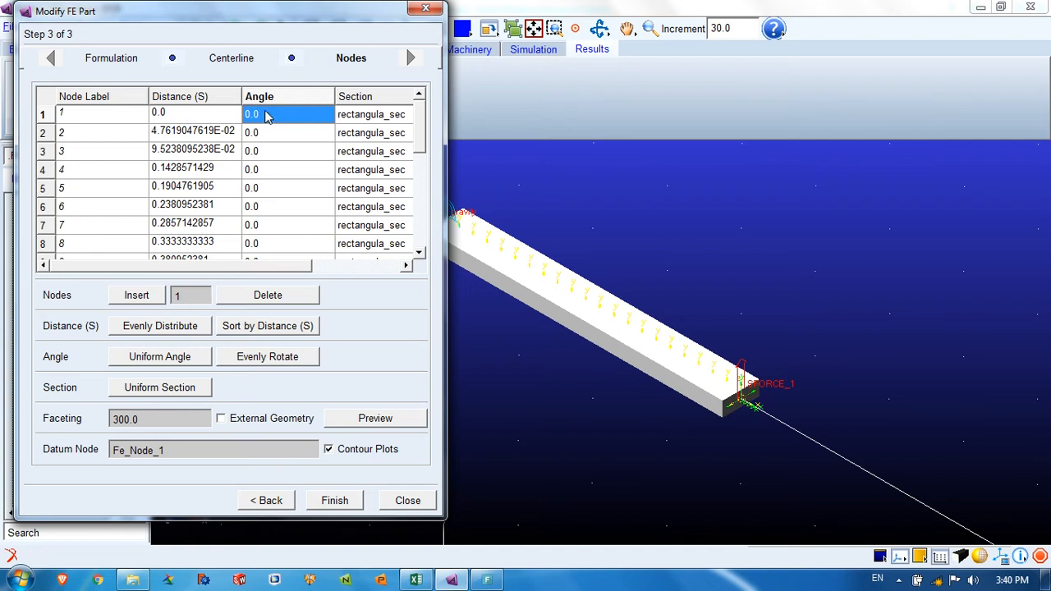
pyautogui.scroll(-5, 270, 212)
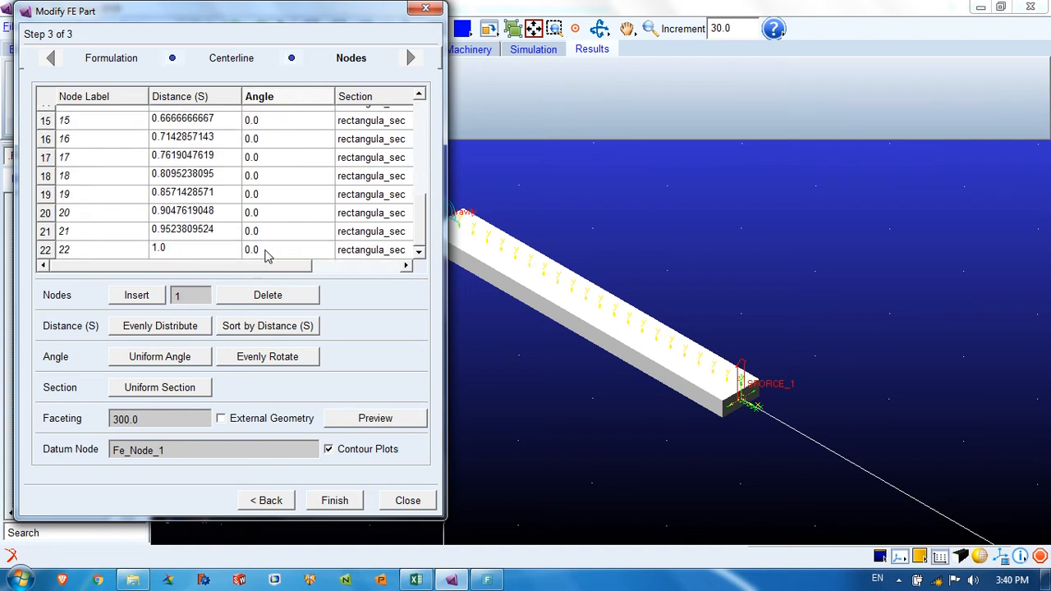
pyautogui.click(266, 251)
pyautogui.write('90')
pyautogui.click(159, 358)
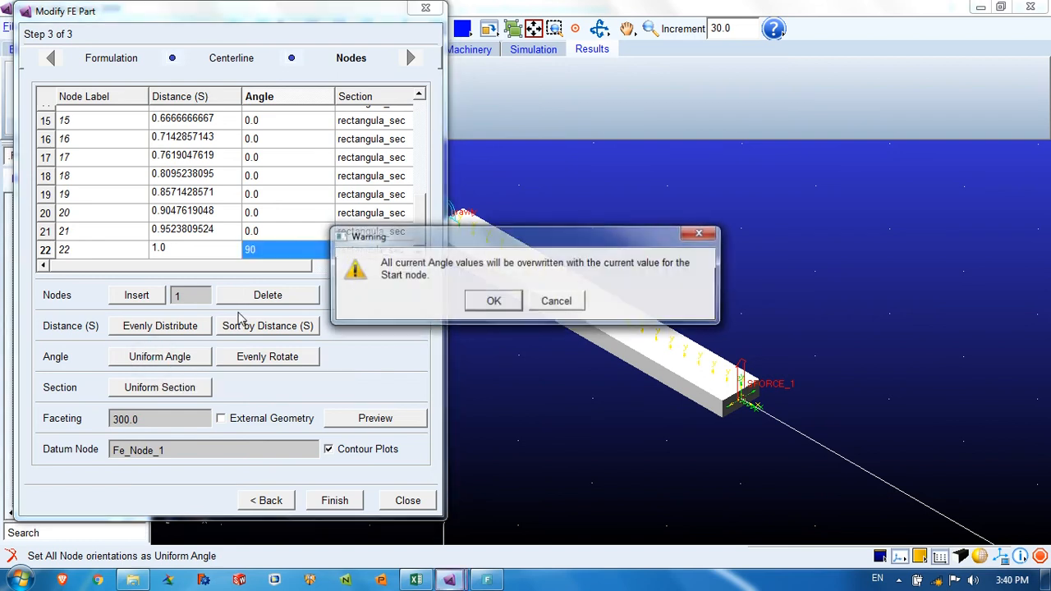
pyautogui.click(493, 300)
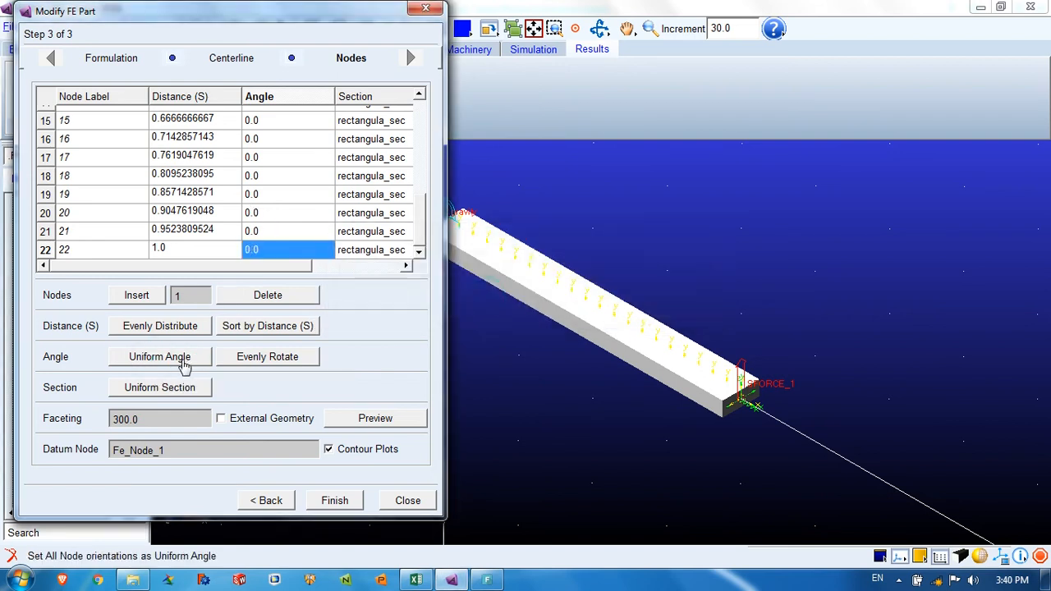
# - Re-enter 90 as node 22's angle and retry Uniform Angle with node 1's angle selected
pyautogui.scroll(5, 258, 234)
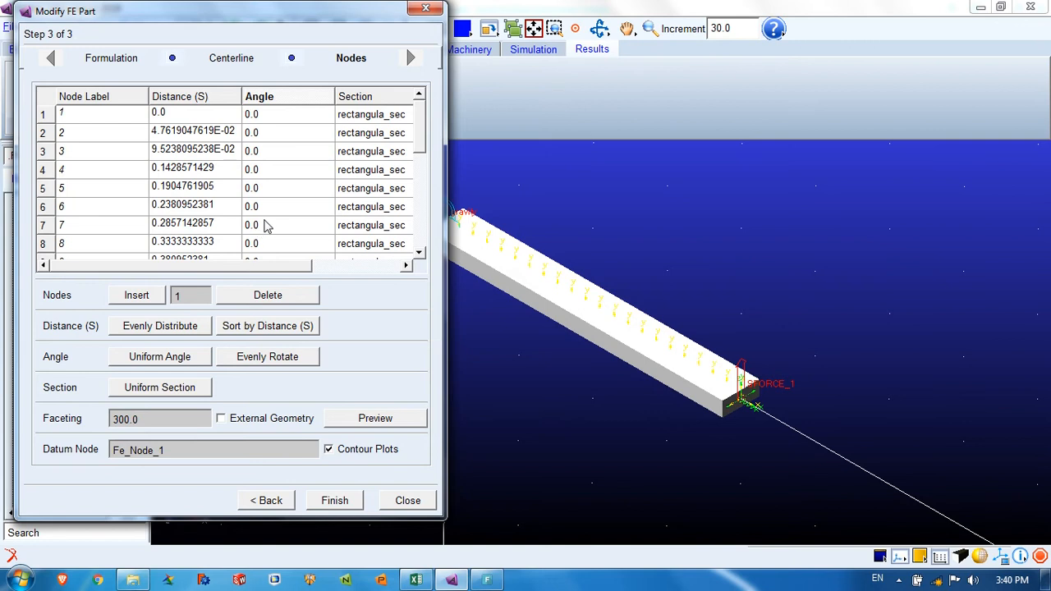
pyautogui.scroll(-5, 262, 229)
pyautogui.write('90')
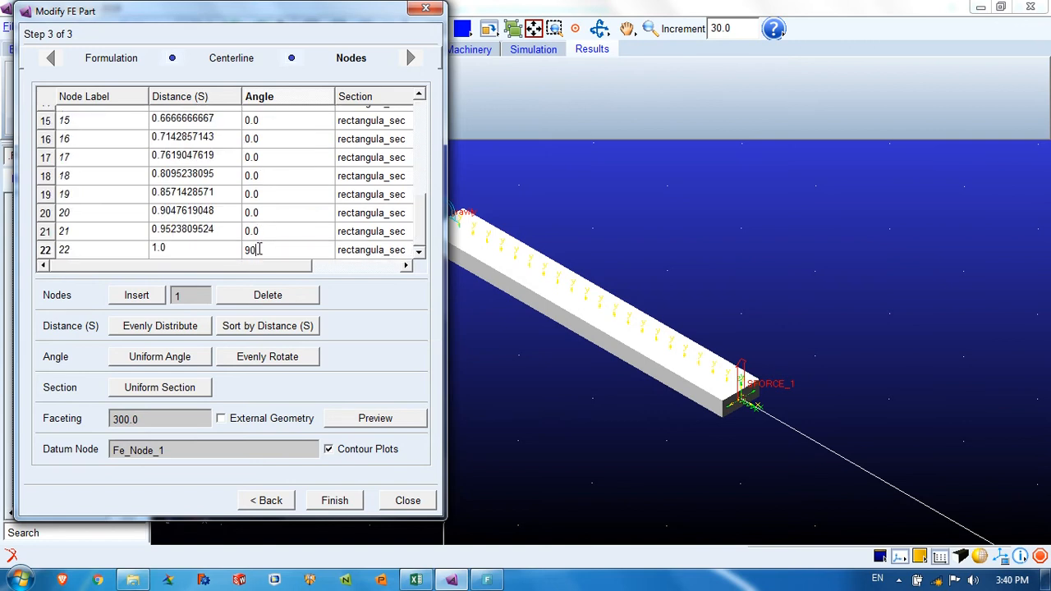
pyautogui.click(301, 200)
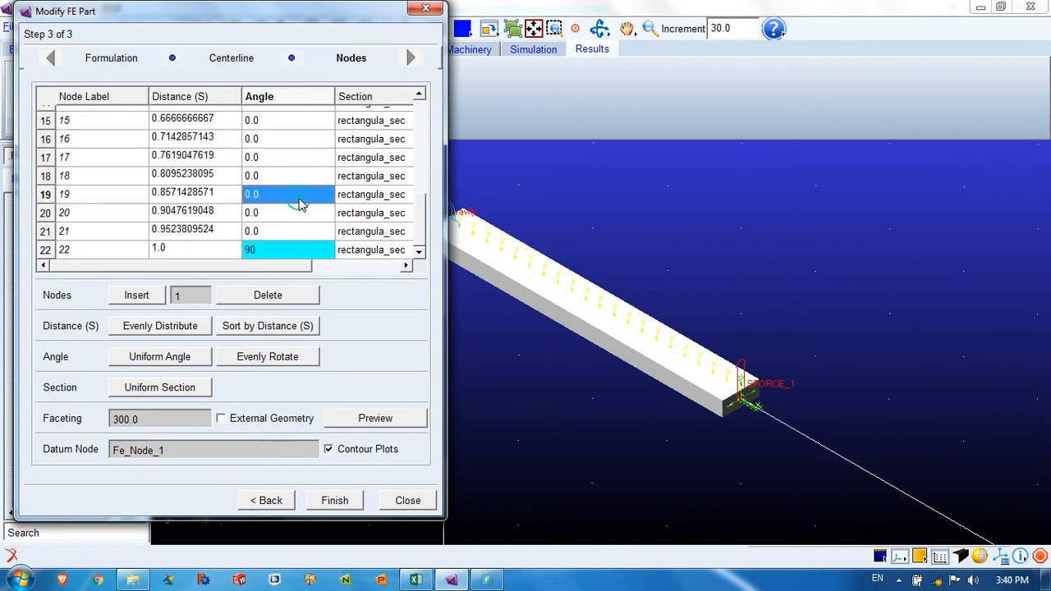
pyautogui.scroll(5, 304, 168)
pyautogui.click(298, 114)
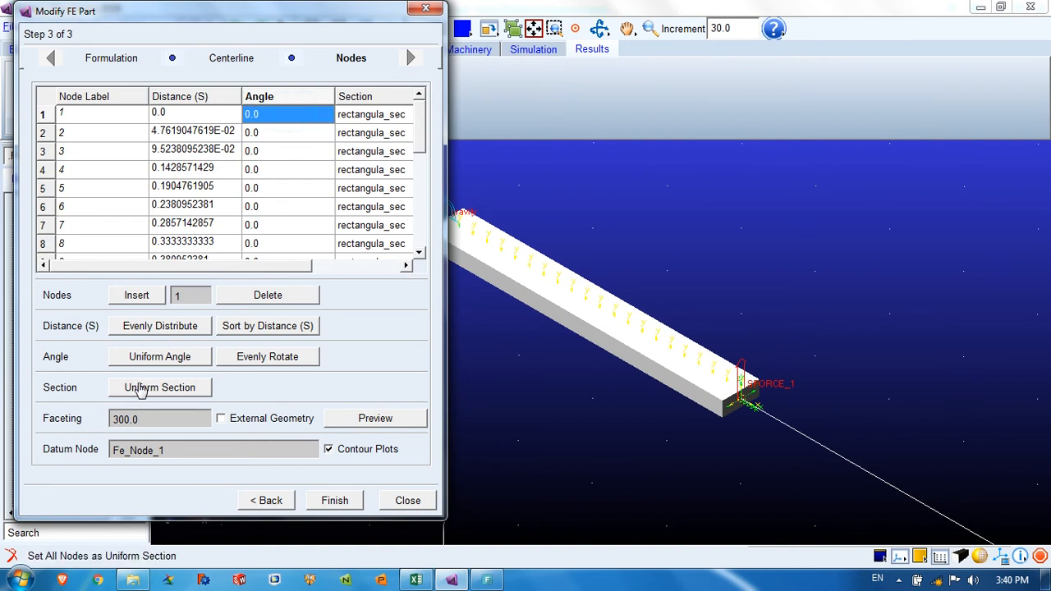
pyautogui.click(147, 357)
pyautogui.click(477, 298)
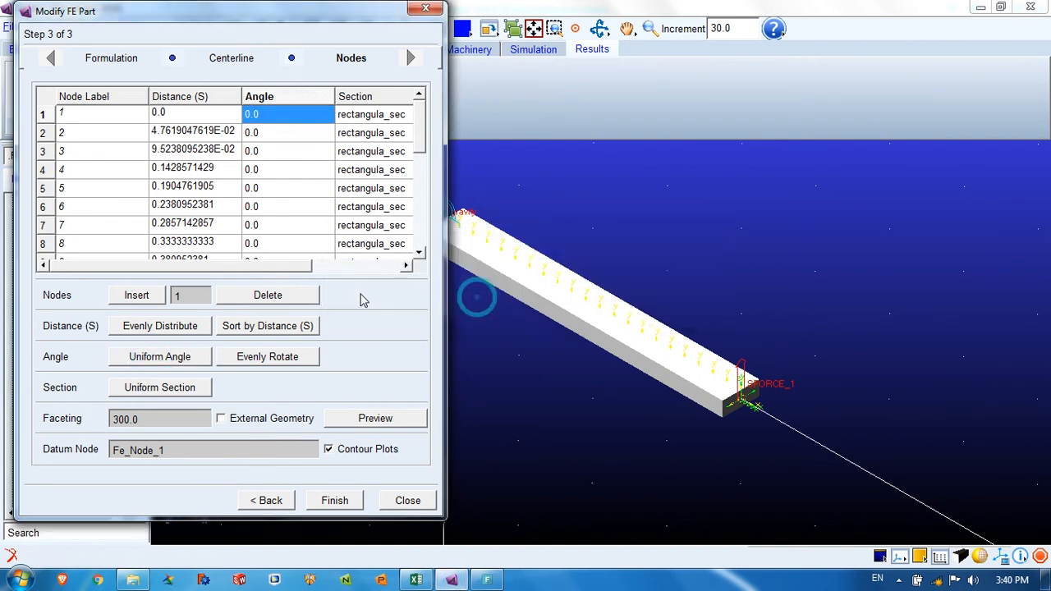
# - Check the node angles, enter 90 for end node 22 once more, and try Uniform Angle on all nodes again
pyautogui.scroll(-5, 285, 215)
pyautogui.scroll(5, 291, 230)
pyautogui.scroll(-5, 287, 233)
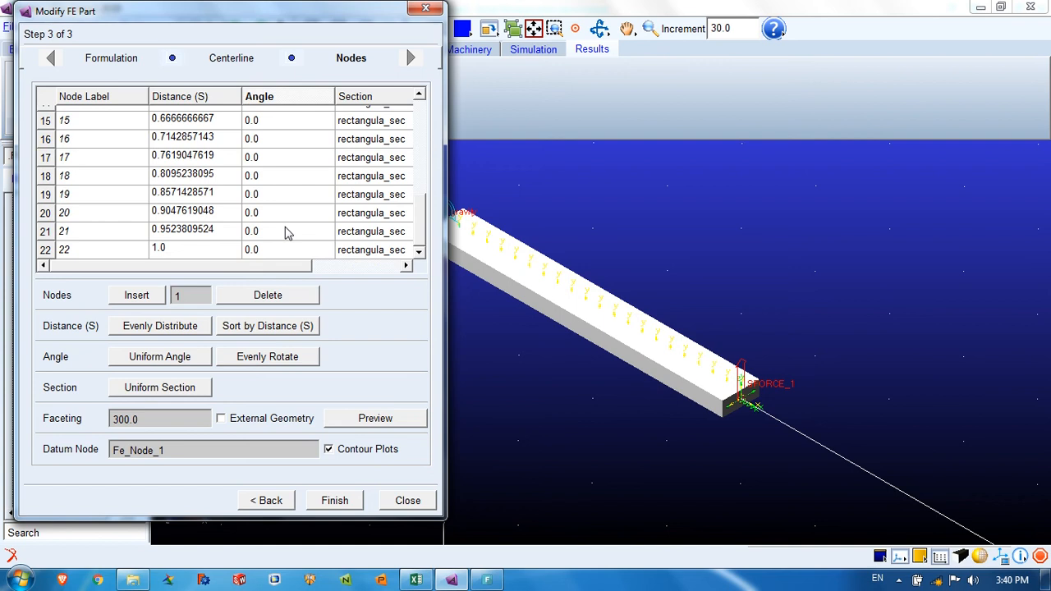
pyautogui.click(284, 251)
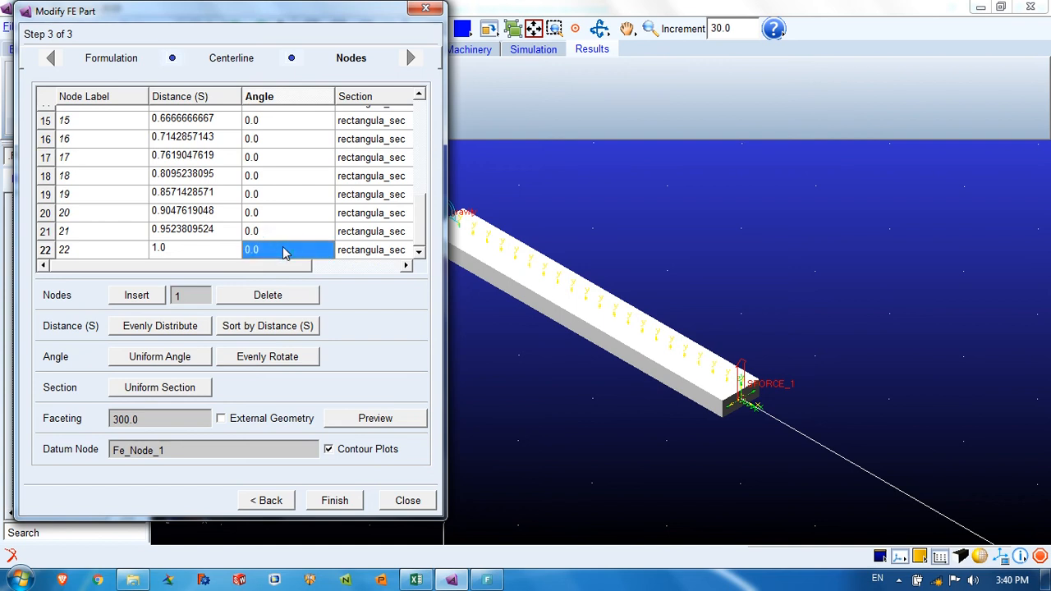
pyautogui.write('90')
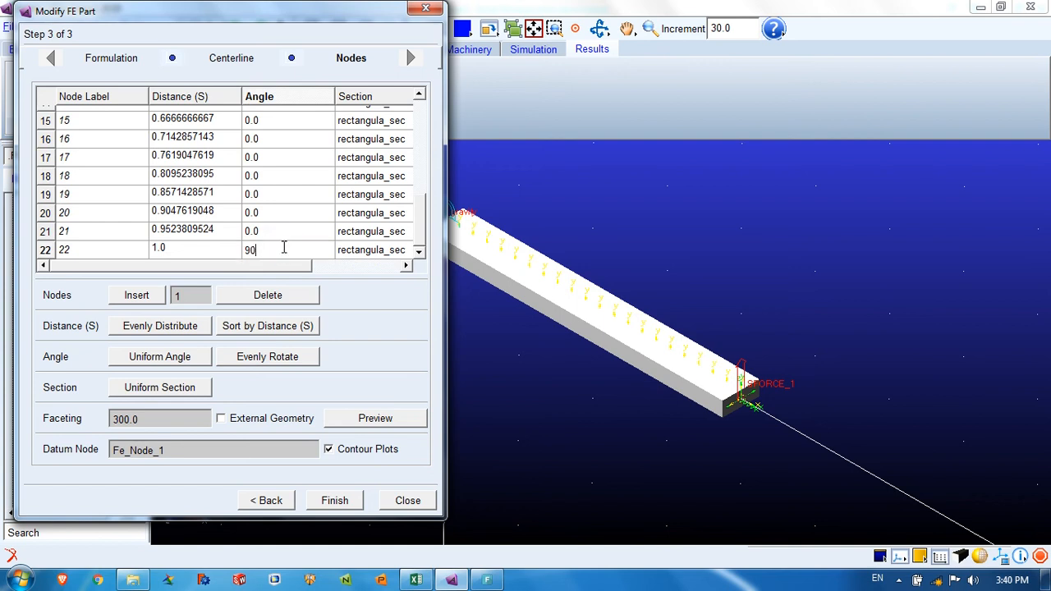
pyautogui.press('Tab')
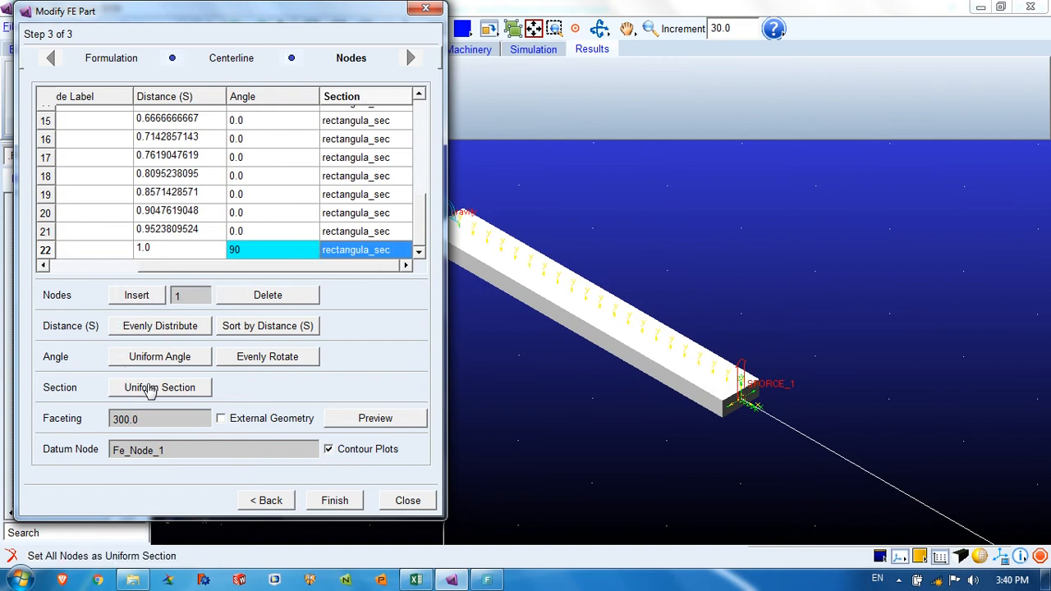
pyautogui.click(152, 357)
pyautogui.click(486, 301)
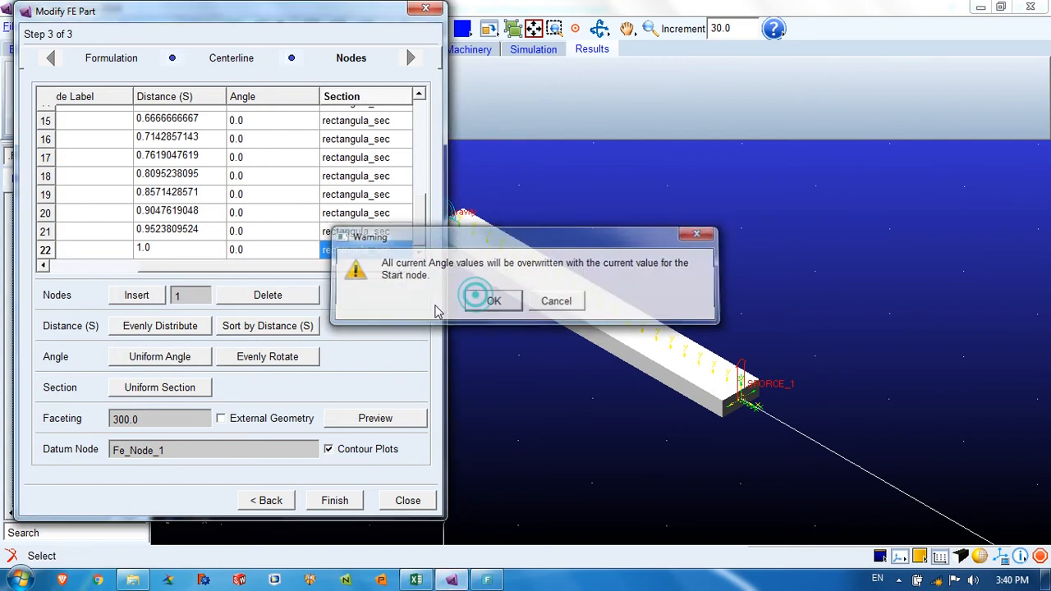
# - Set node 22's angle to 90 and evenly rotate the node angles from the start to the end node
pyautogui.click(266, 255)
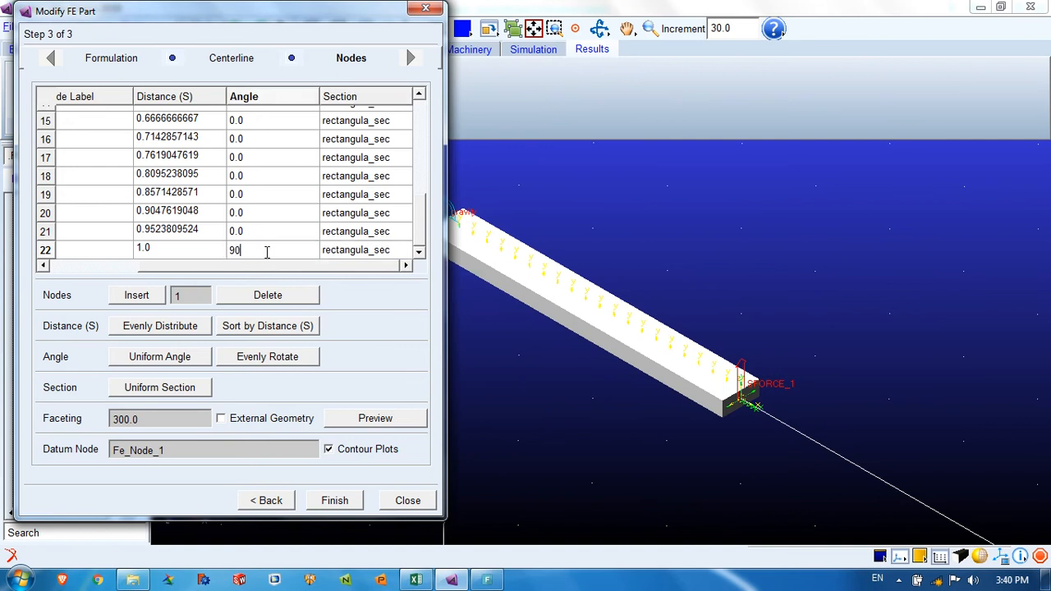
pyautogui.press('Return')
pyautogui.click(278, 362)
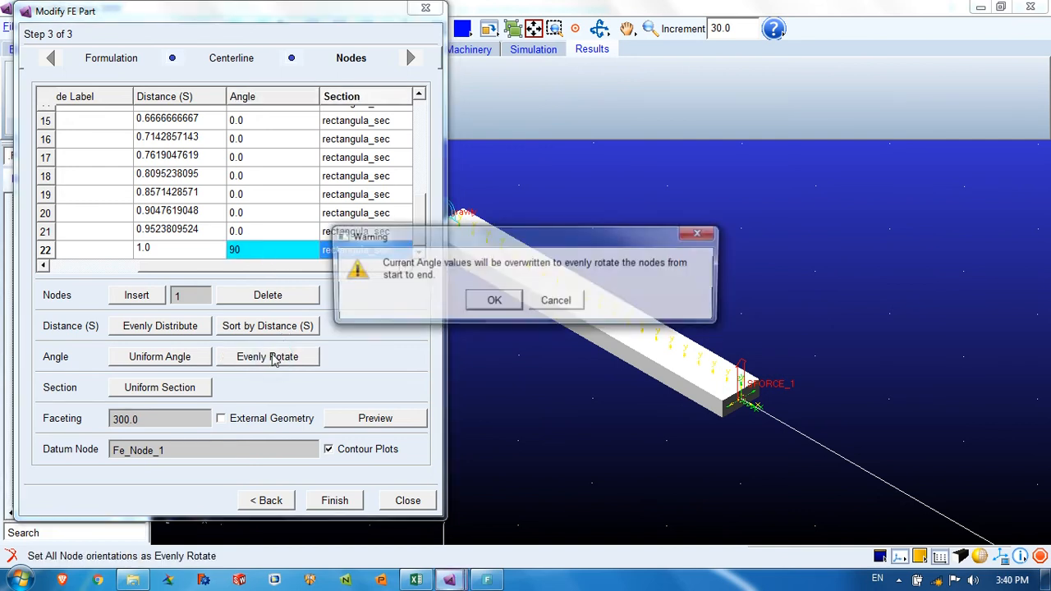
pyautogui.click(490, 300)
# - Review the angles from node 1 to node 22 and finish modifying the cant_beam FE part
pyautogui.scroll(3, 244, 231)
pyautogui.scroll(2, 244, 228)
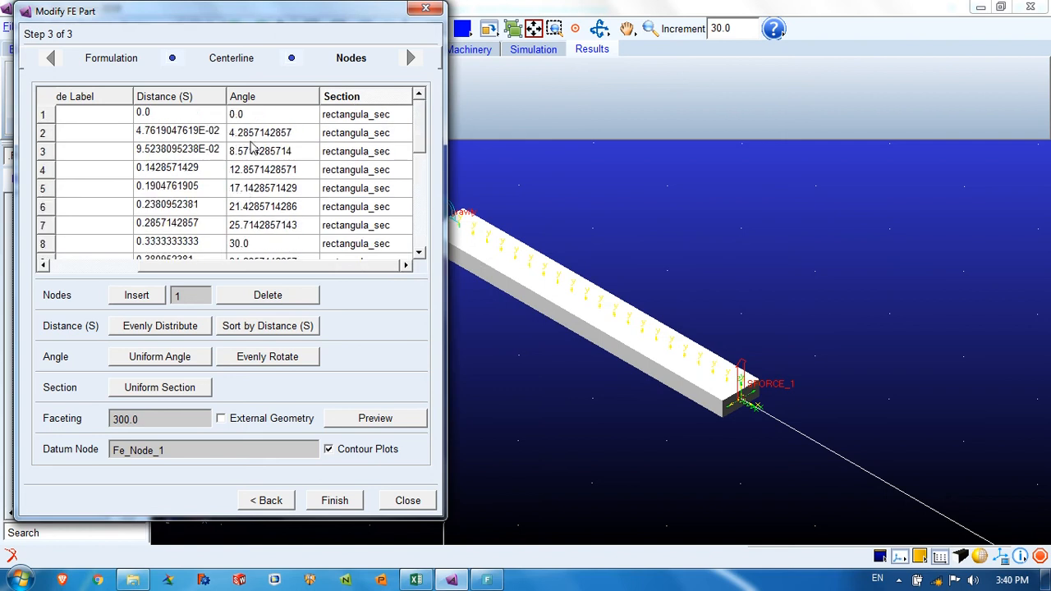
pyautogui.click(261, 114)
pyautogui.scroll(-5, 271, 206)
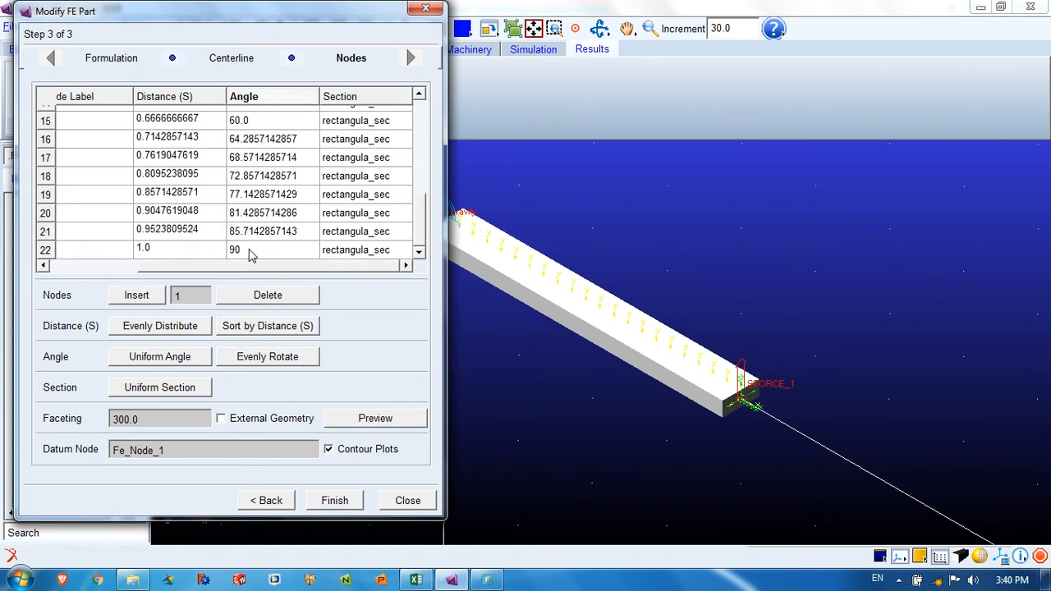
pyautogui.click(335, 501)
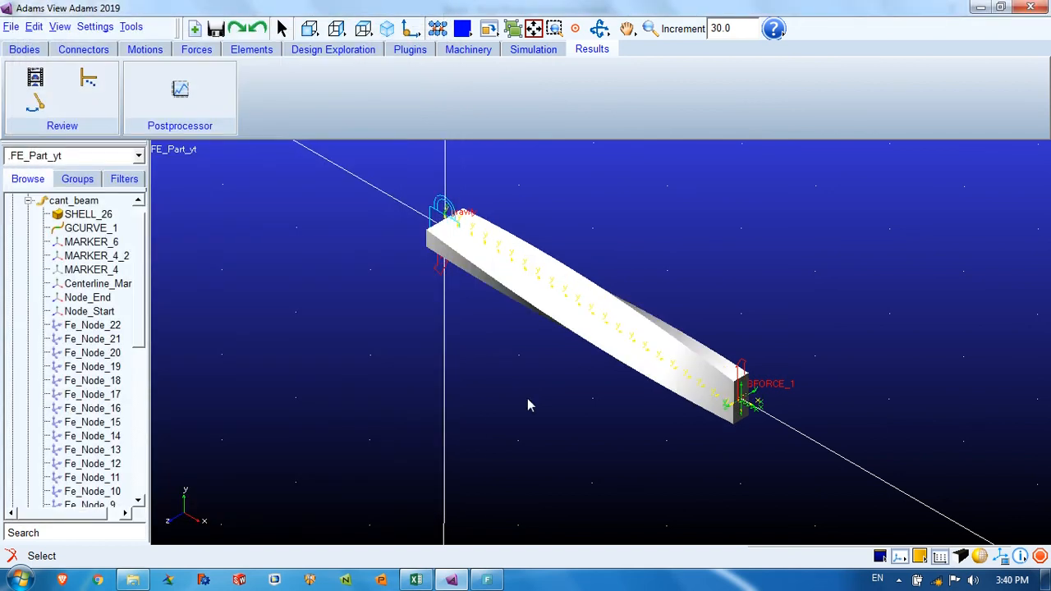
# - Simulate the twisted cantilever beam to an end time of 0.5 with a step size of 1.0E-02
pyautogui.press('r')
pyautogui.moveTo(514, 372); pyautogui.dragTo(616, 371)
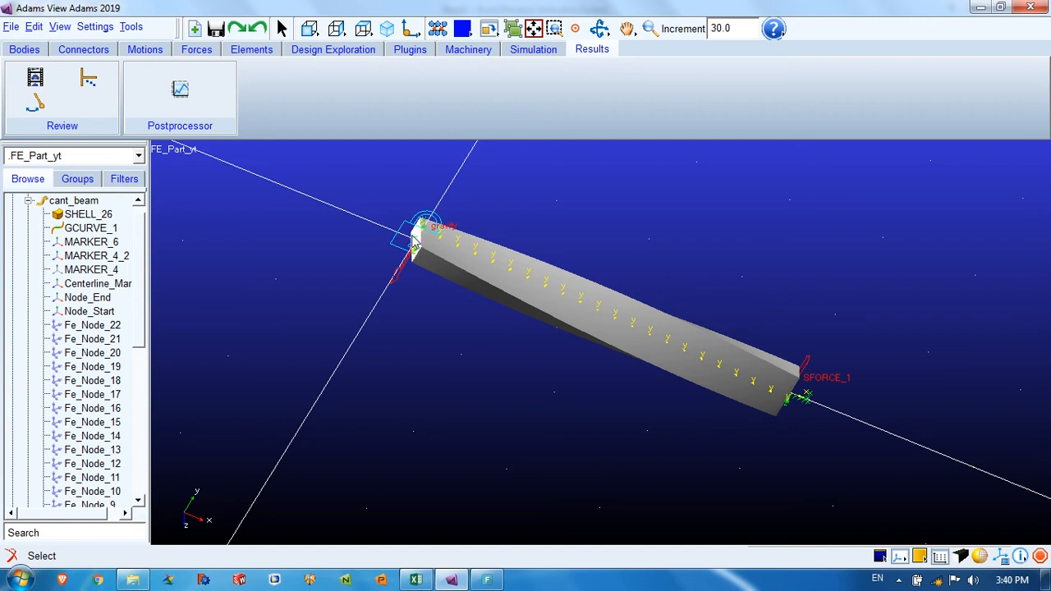
pyautogui.moveTo(717, 400); pyautogui.dragTo(537, 345)
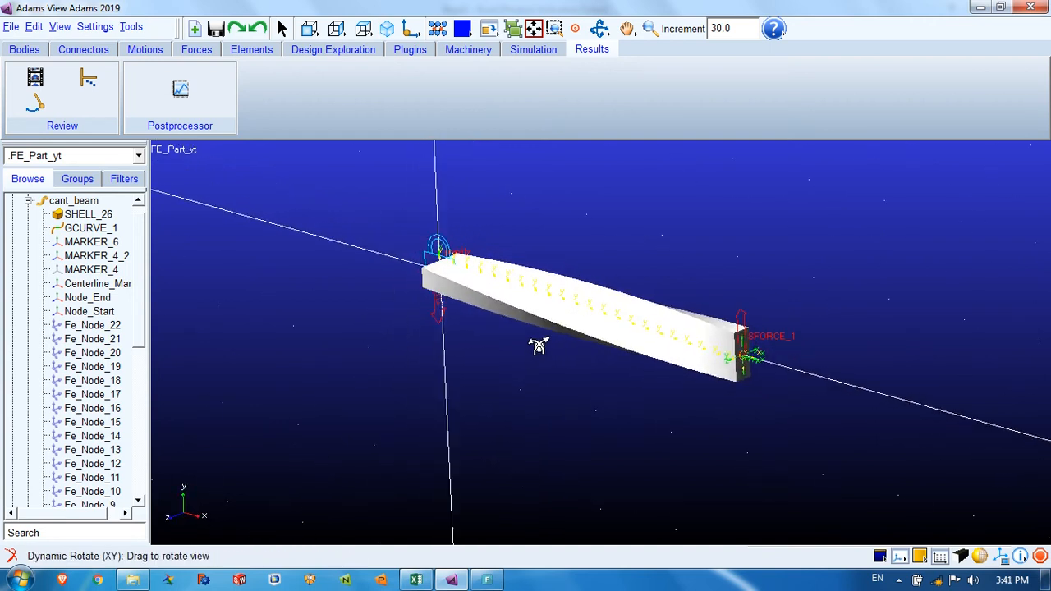
pyautogui.press('r')
pyautogui.moveTo(747, 368)
pyautogui.mouseDown()
pyautogui.moveTo(715, 392)
pyautogui.moveTo(711, 369)
pyautogui.moveTo(713, 380)
pyautogui.moveTo(739, 379)
pyautogui.moveTo(735, 357)
pyautogui.moveTo(755, 376)
pyautogui.mouseUp()
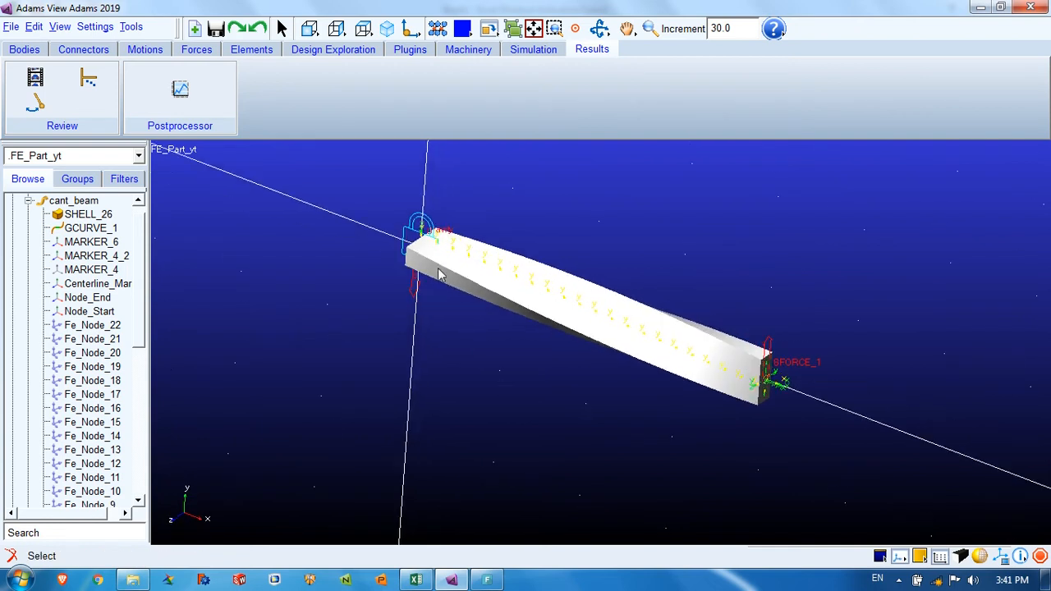
pyautogui.click(532, 50)
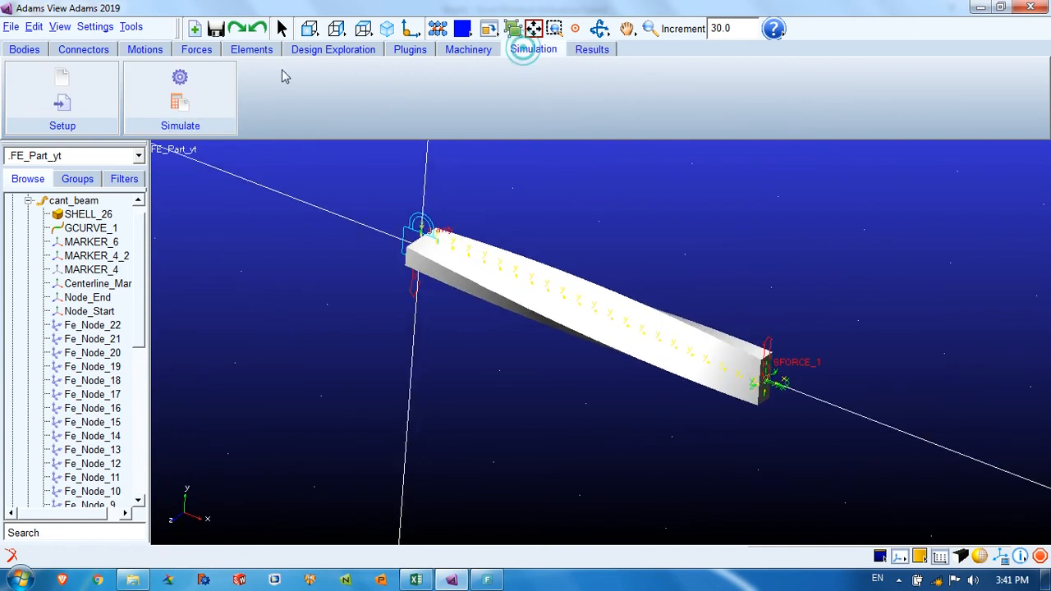
pyautogui.click(214, 78)
pyautogui.click(909, 156)
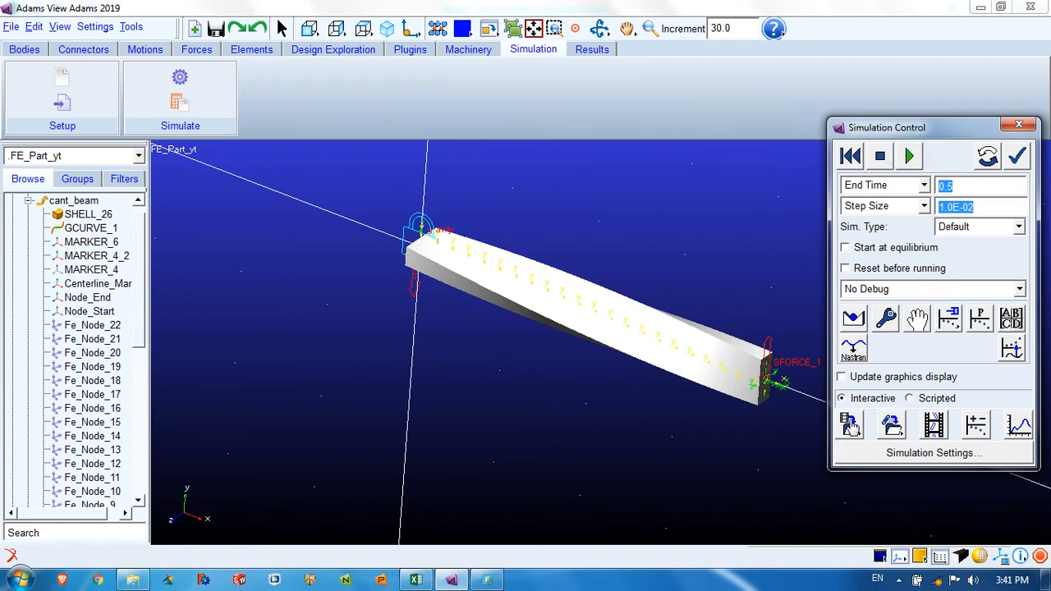
# - Play back the Last_Run animation of the twisted beam with contour plots, and close the animation controls
pyautogui.click(940, 424)
pyautogui.click(962, 134)
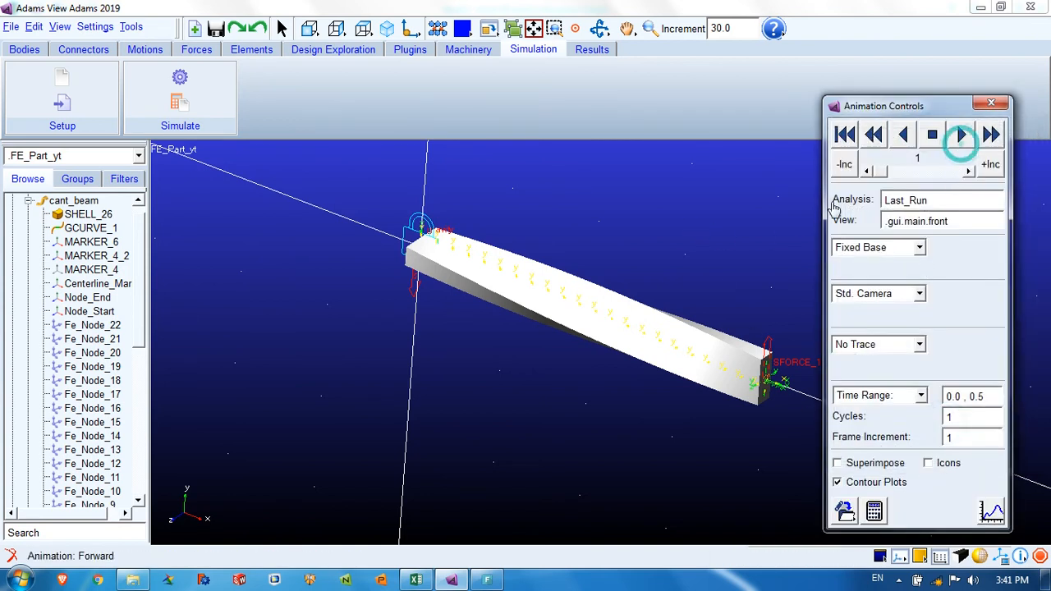
pyautogui.click(963, 134)
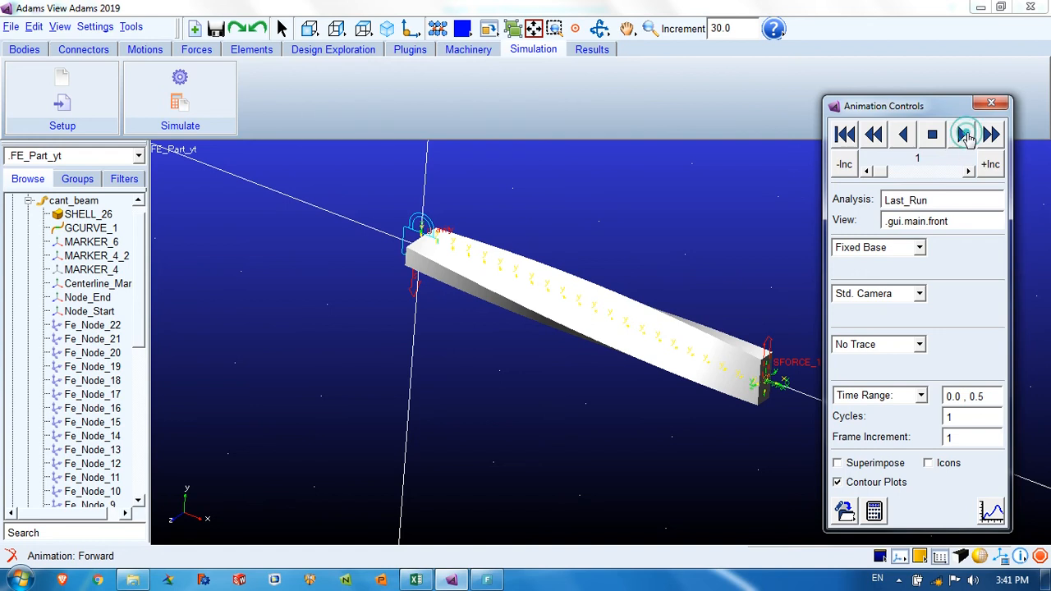
pyautogui.click(857, 145)
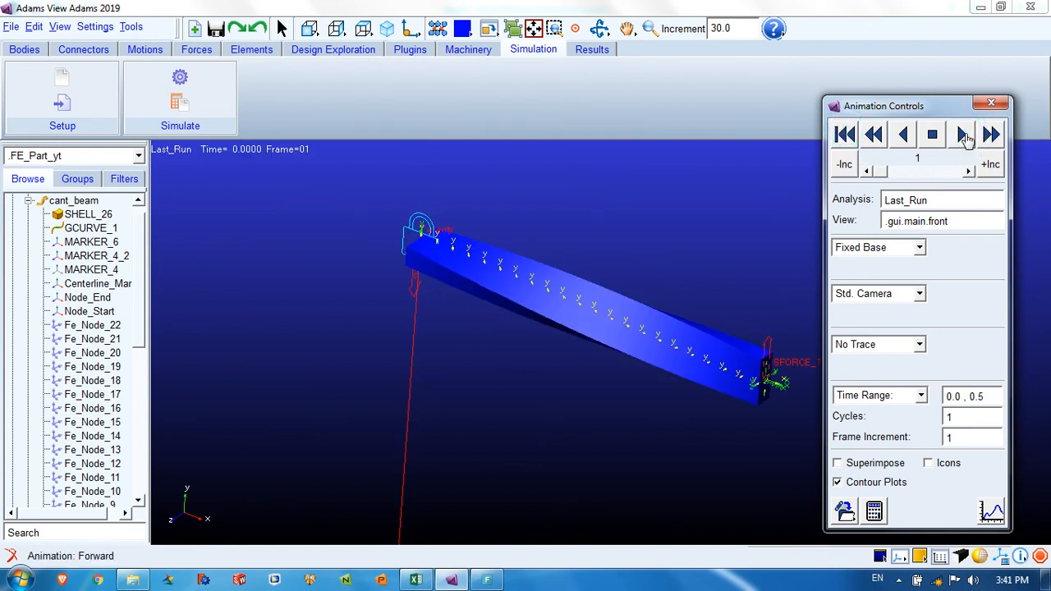
pyautogui.click(962, 134)
pyautogui.click(992, 103)
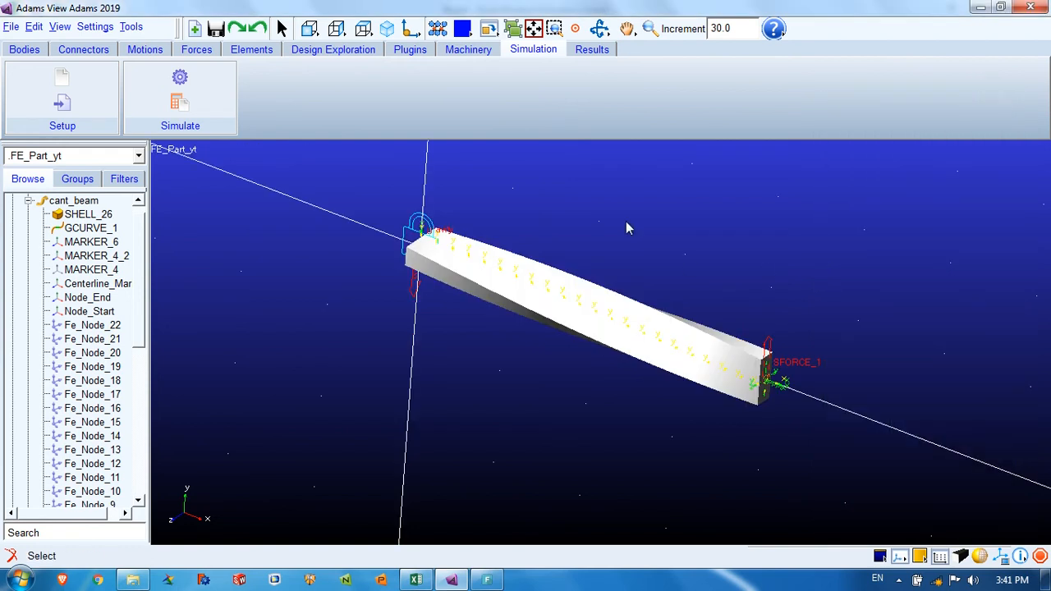
# - Plot the Y22 component of the cant_beam_XFORM result set against time in the PostProcessor
pyautogui.click(588, 50)
pyautogui.click(182, 128)
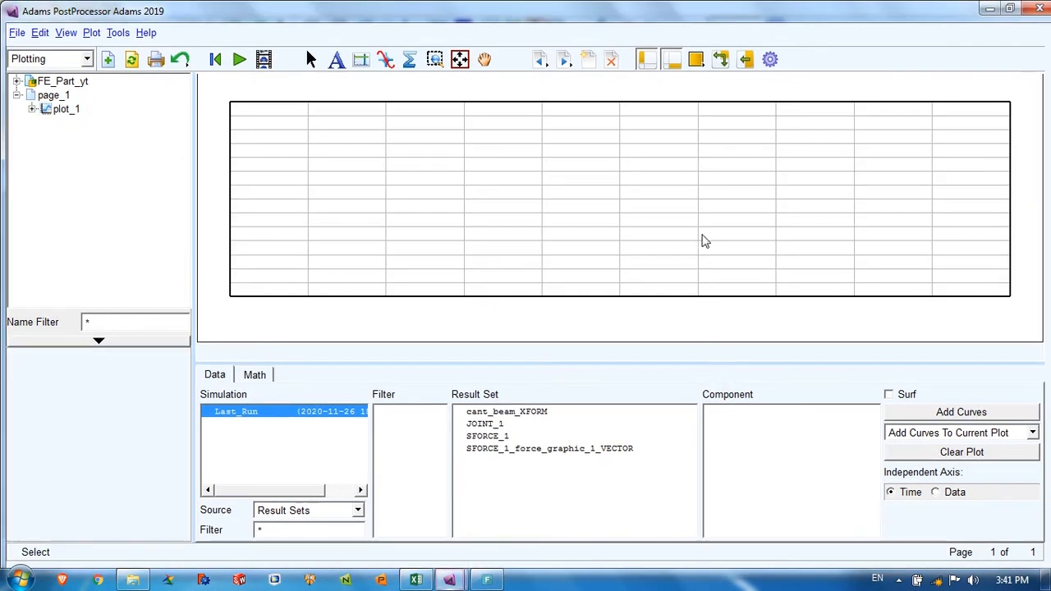
pyautogui.click(496, 413)
pyautogui.scroll(5, 774, 474)
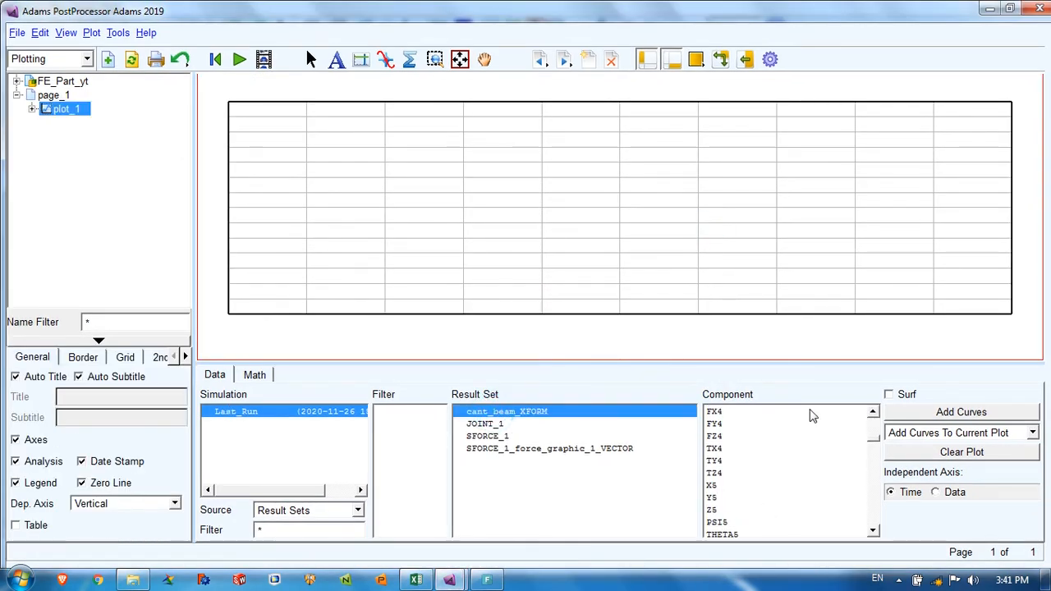
pyautogui.click(874, 433)
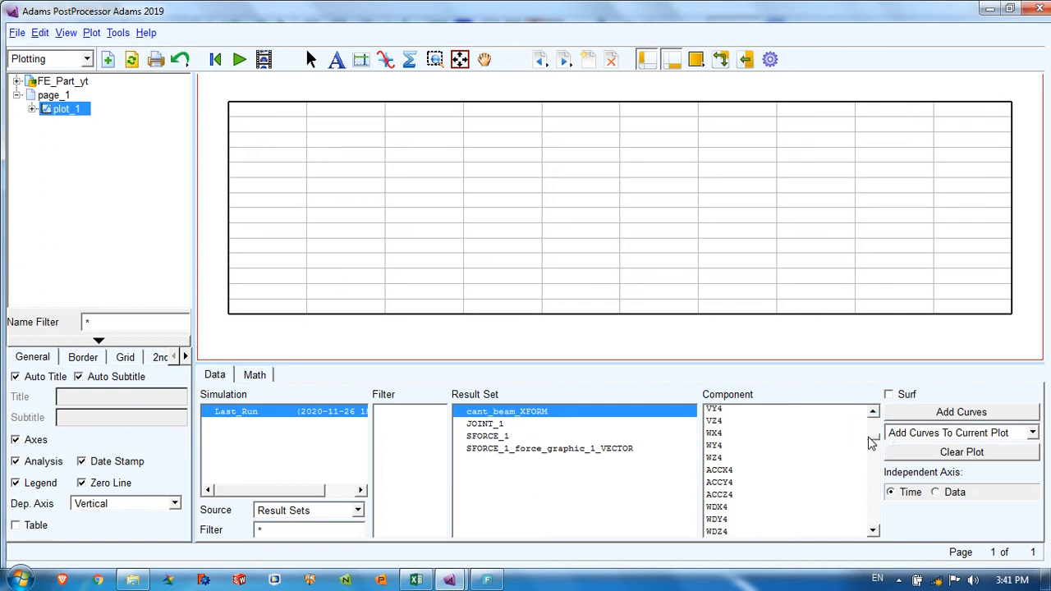
pyautogui.moveTo(868, 436); pyautogui.dragTo(882, 536)
pyautogui.scroll(3, 741, 513)
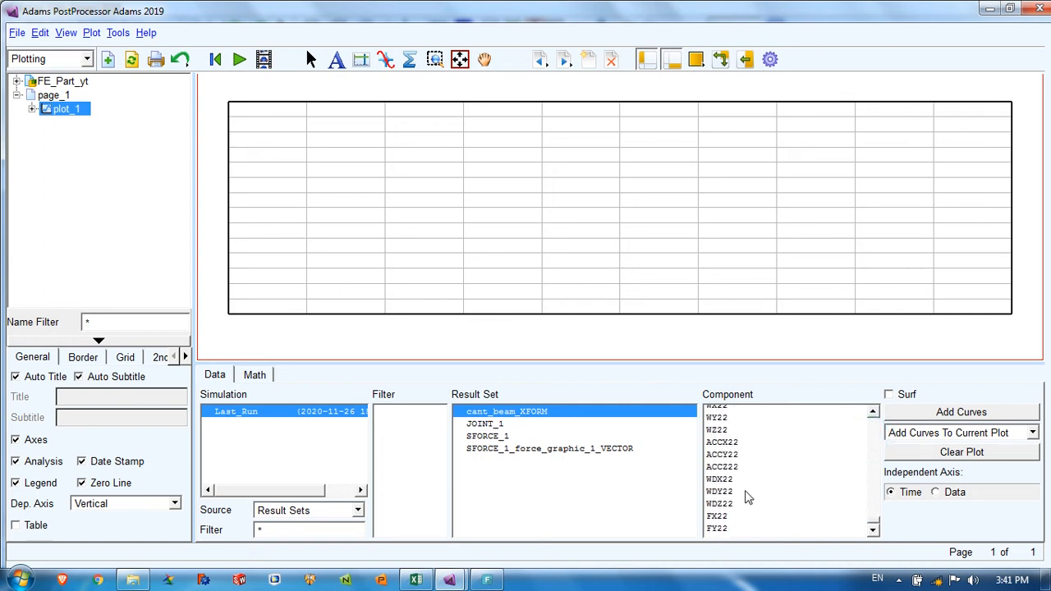
pyautogui.scroll(2, 748, 492)
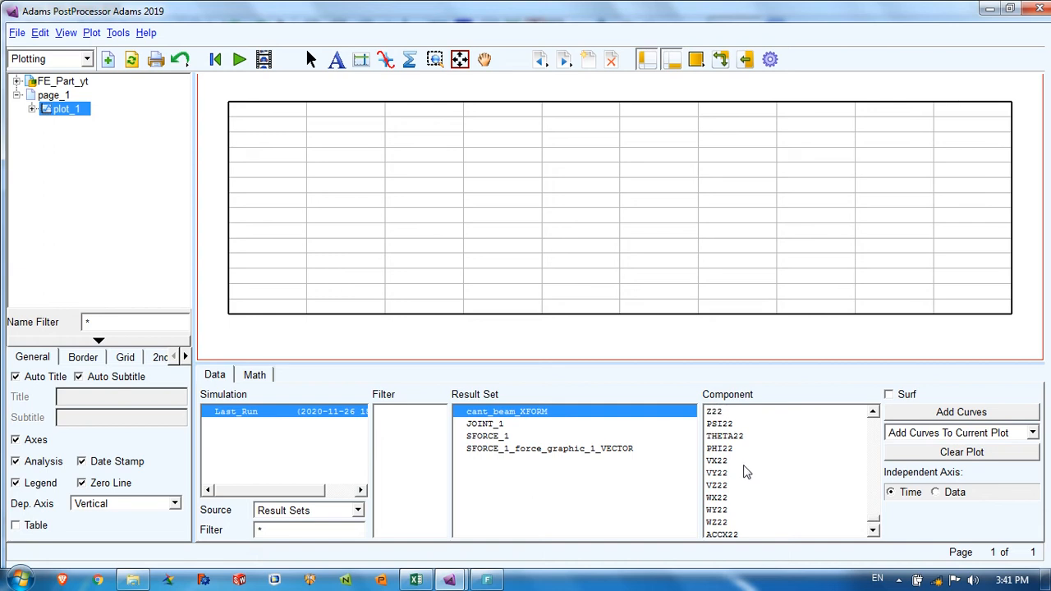
pyautogui.scroll(2, 746, 471)
pyautogui.click(716, 446)
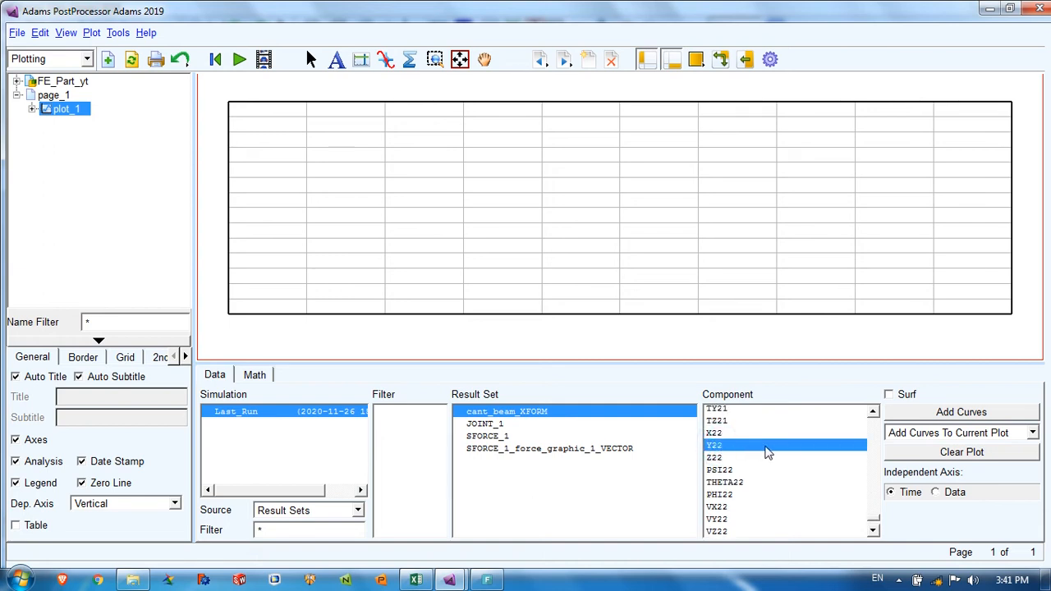
pyautogui.click(924, 413)
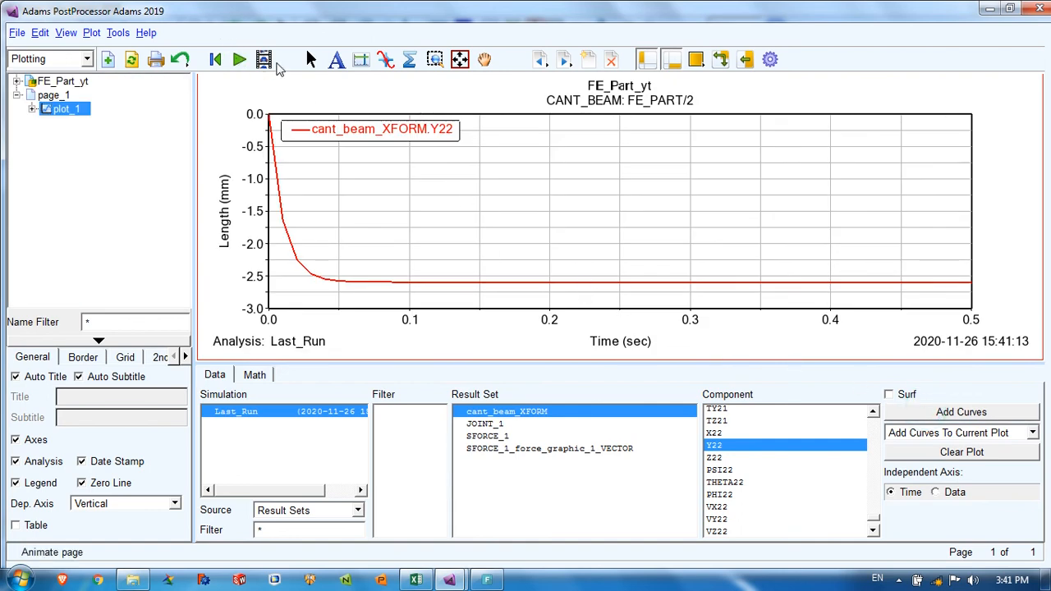
# - Read the end node's settled deflection from the Y22 curve with plot statistics, and return to the Adams View model
pyautogui.click(387, 62)
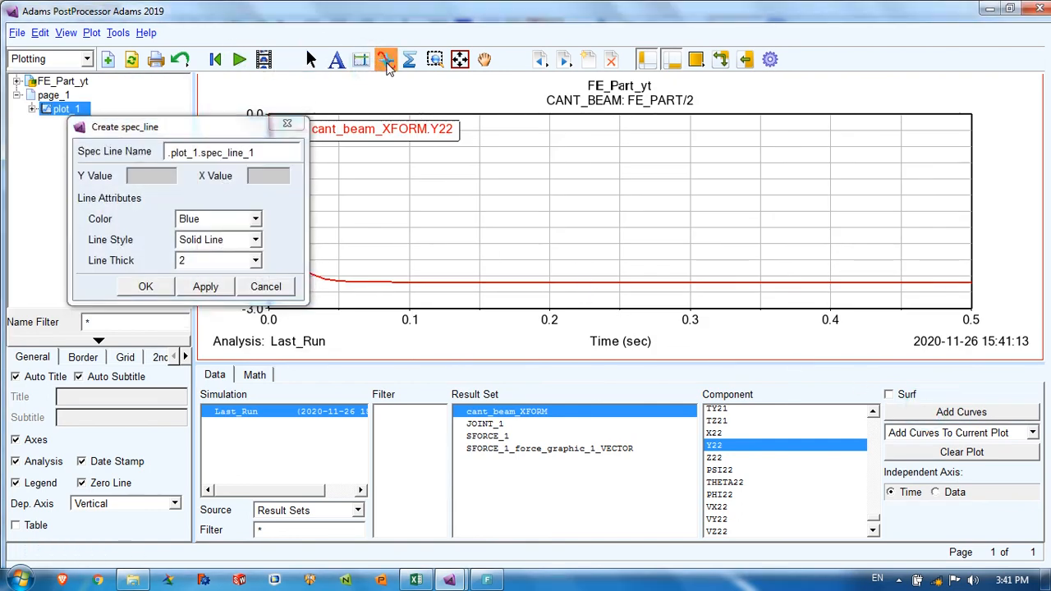
pyautogui.click(409, 59)
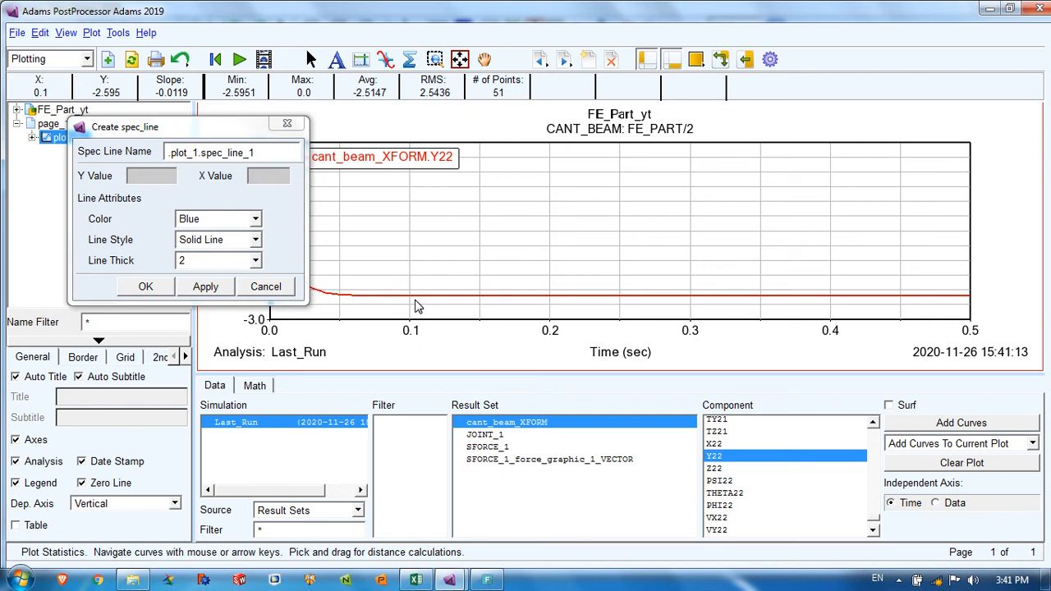
pyautogui.click(286, 123)
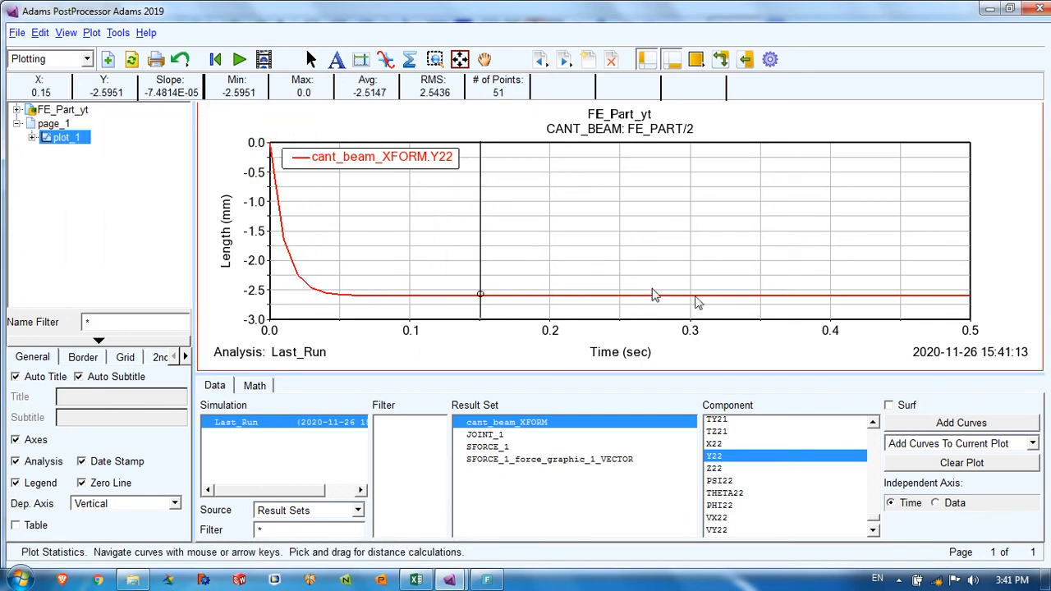
pyautogui.click(1037, 9)
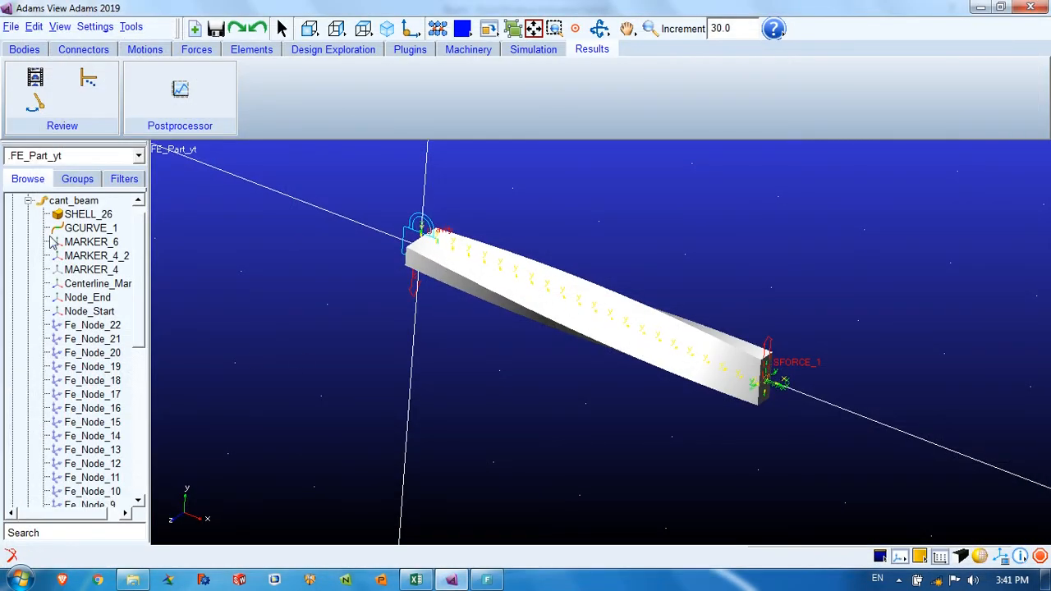
# - Reopen the cant_beam FE part for modification and bring up node 1's section in the node table
pyautogui.click(28, 202)
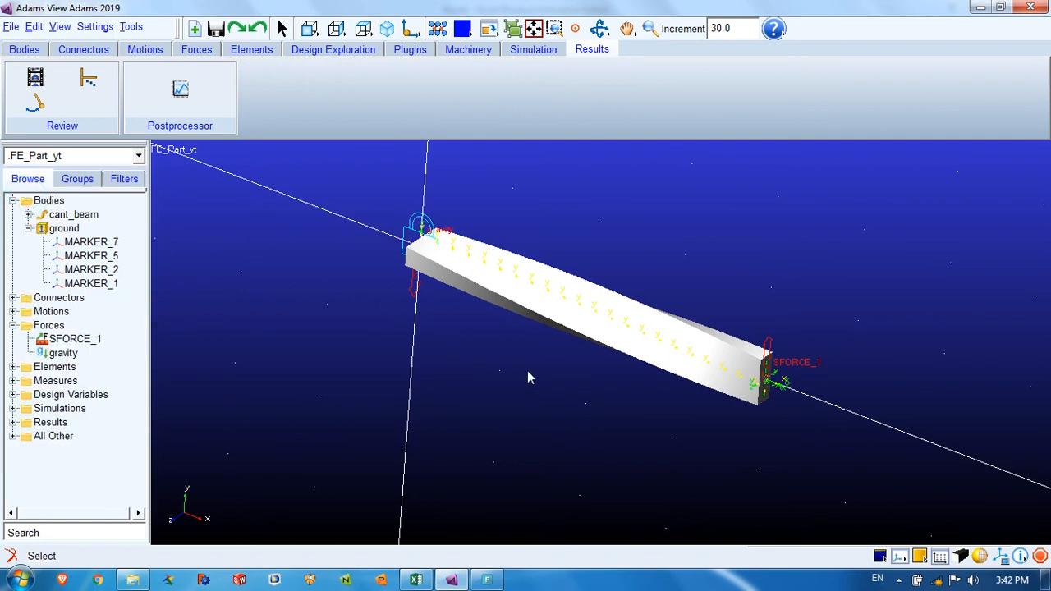
pyautogui.rightClick(72, 215)
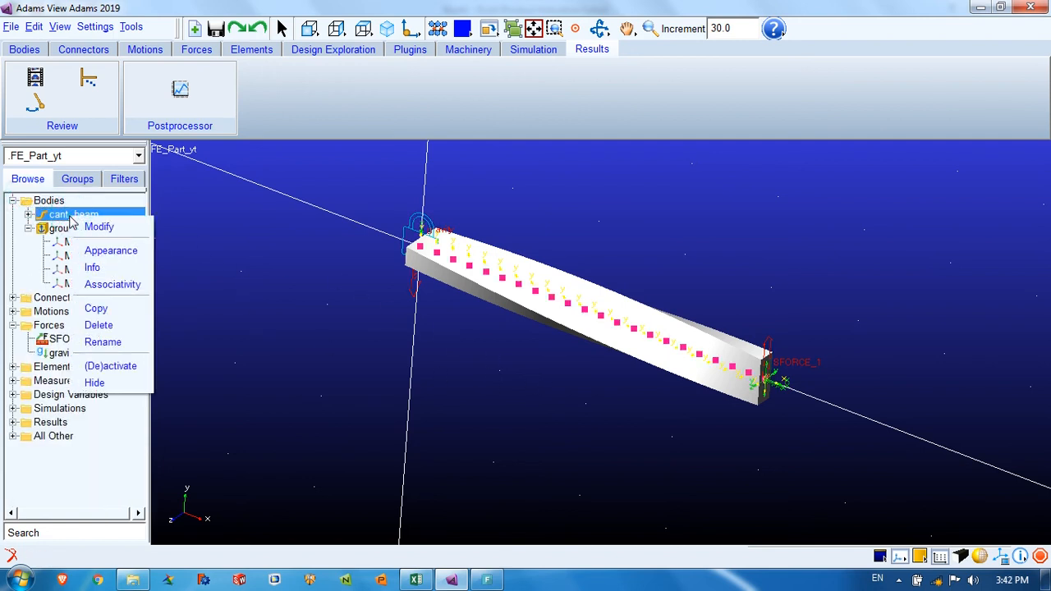
pyautogui.click(111, 228)
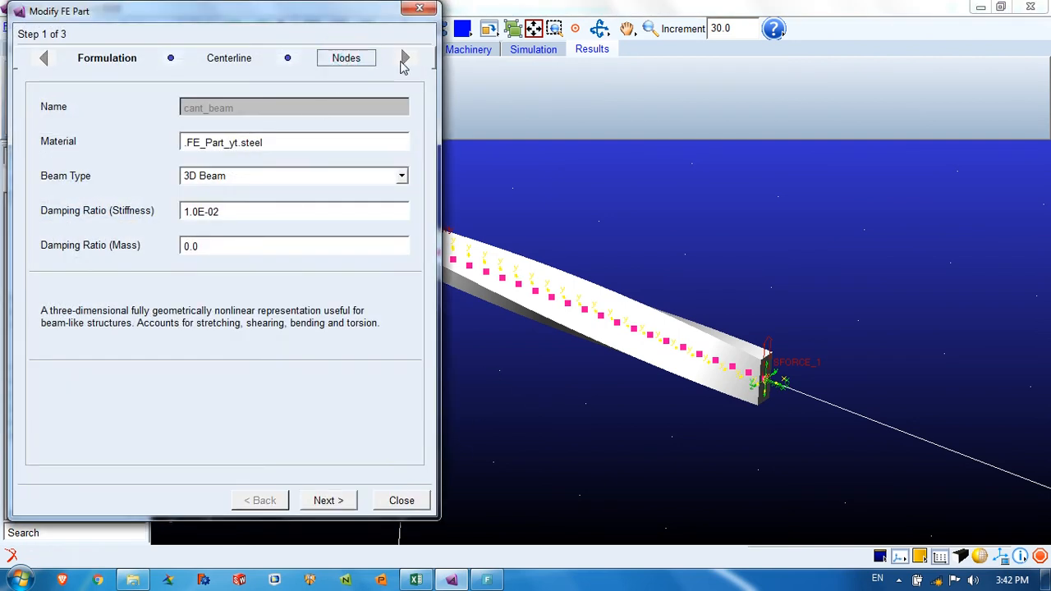
pyautogui.click(328, 501)
pyautogui.click(331, 501)
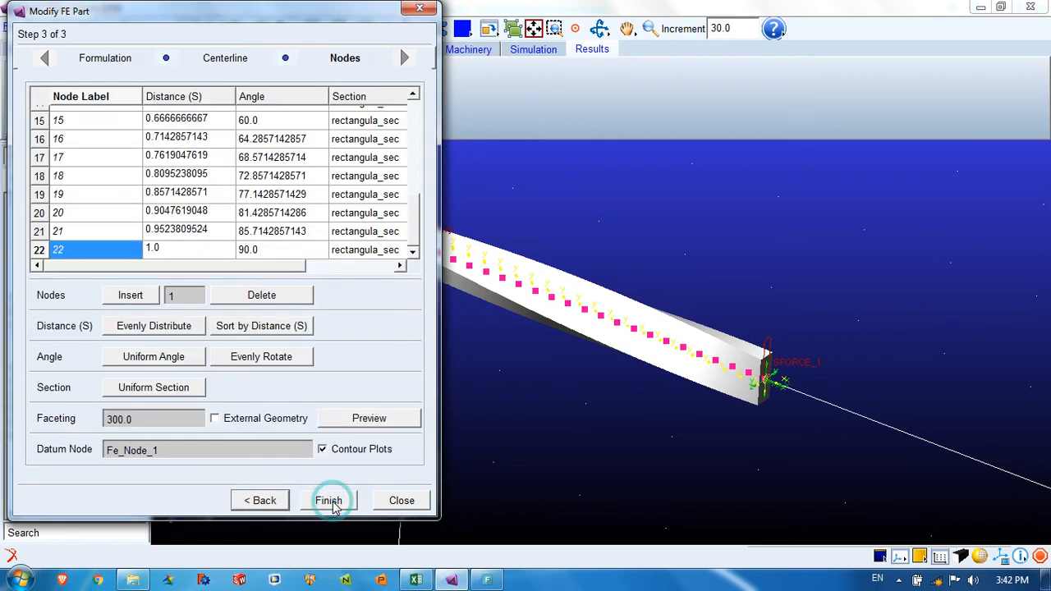
pyautogui.moveTo(248, 263); pyautogui.dragTo(378, 278)
pyautogui.scroll(5, 315, 202)
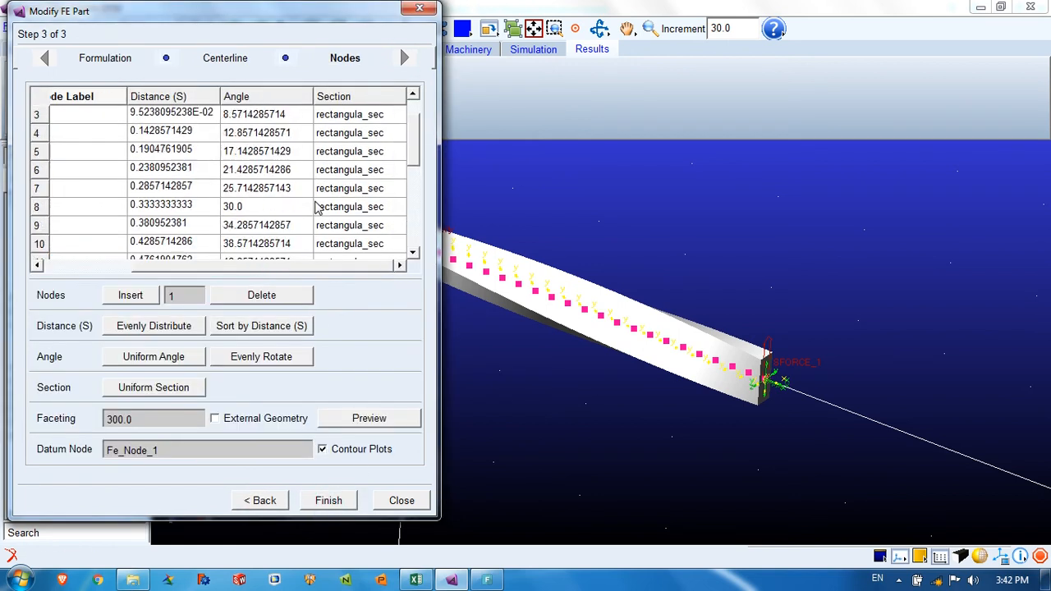
# - Clear the section assigned to node 1 and start creating a new section with a Generic cross section
pyautogui.rightClick(383, 120)
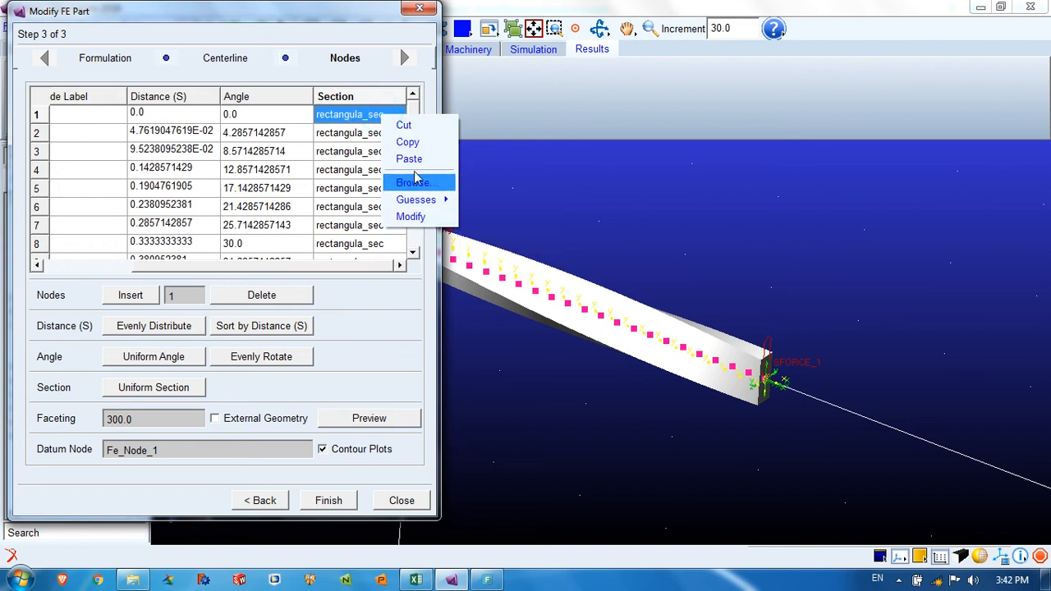
pyautogui.click(351, 120)
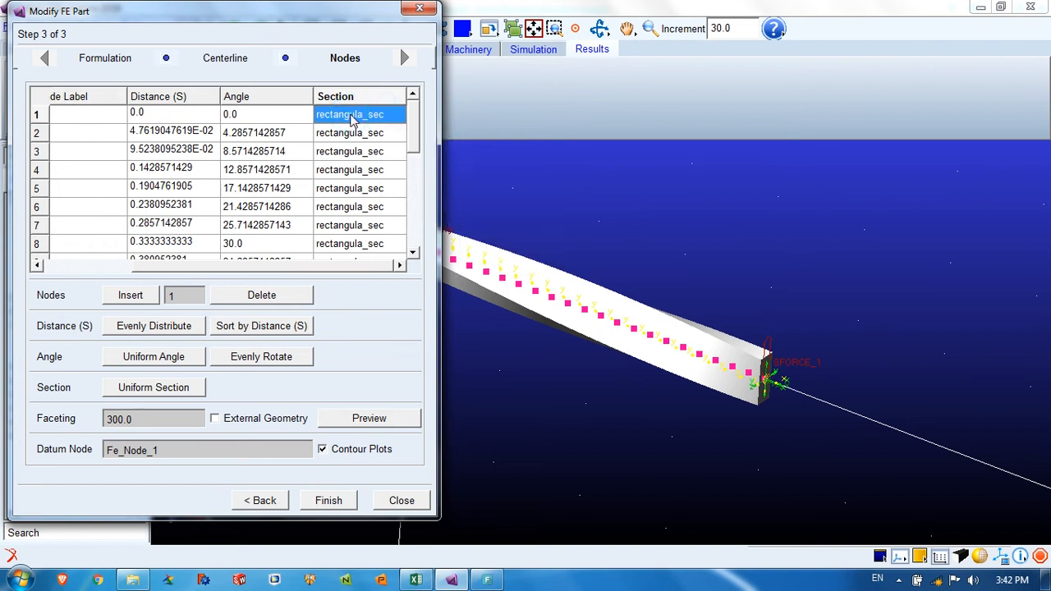
pyautogui.press('Delete')
pyautogui.click(495, 299)
pyautogui.rightClick(355, 122)
pyautogui.click(405, 220)
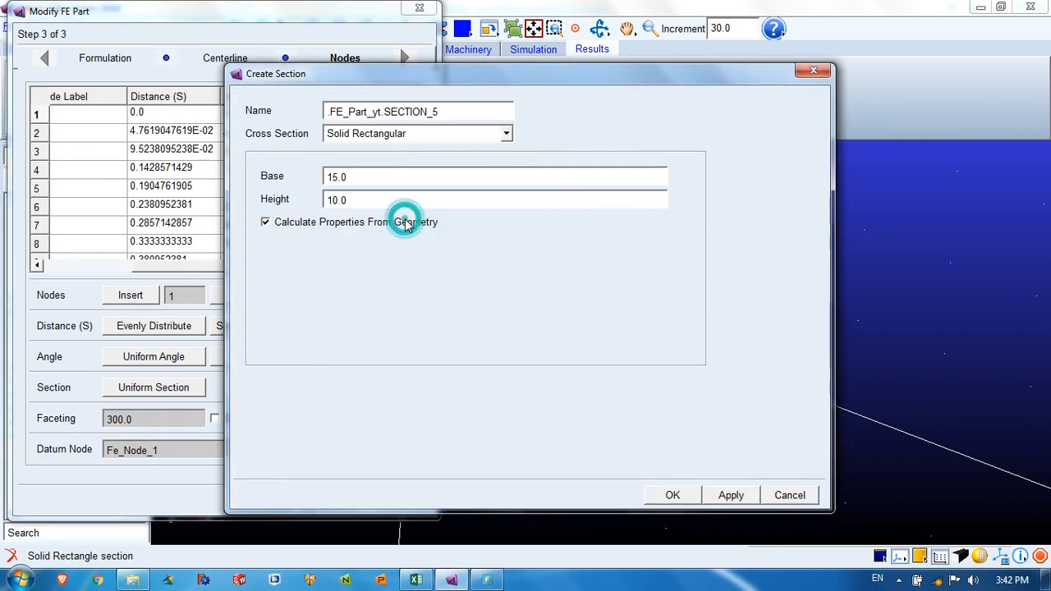
pyautogui.click(406, 136)
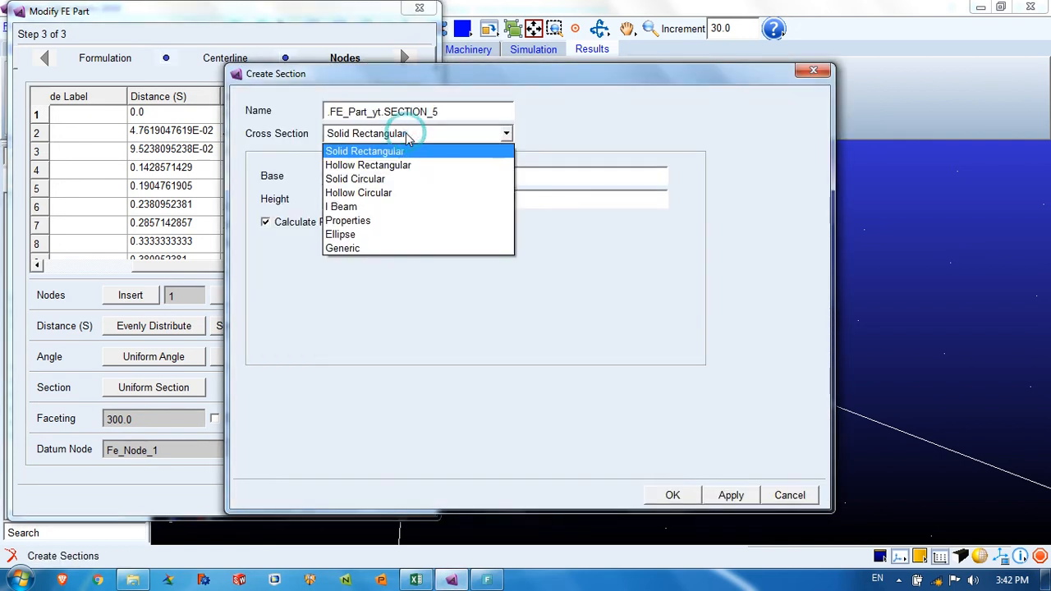
pyautogui.click(345, 248)
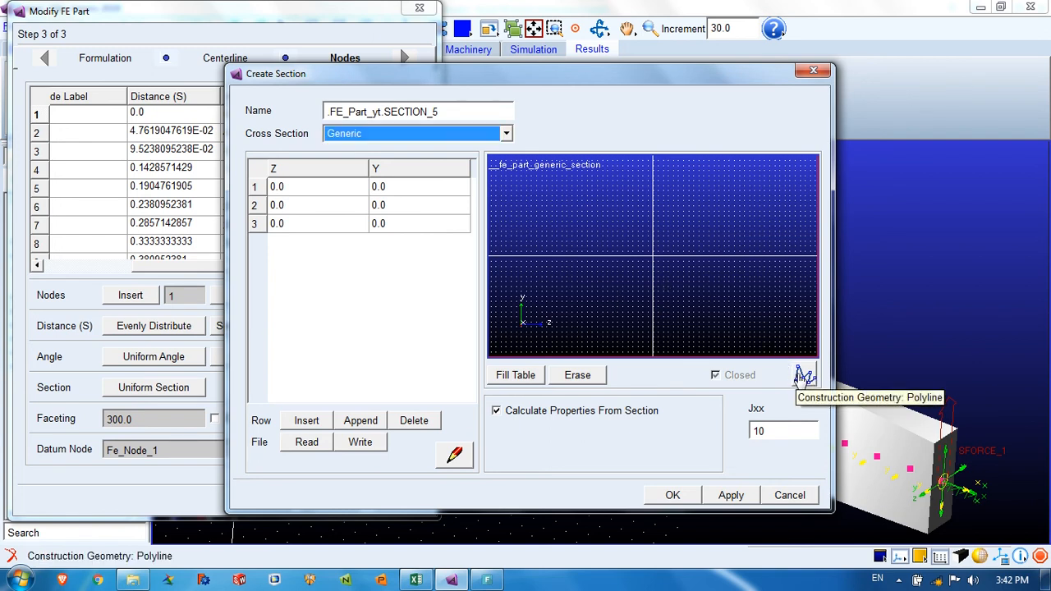
# - Sketch a closed trapezoid with Z,Y corners at -25,0, -15,35, 15,35 and 30,0, and fill the coordinate table from it
pyautogui.click(804, 376)
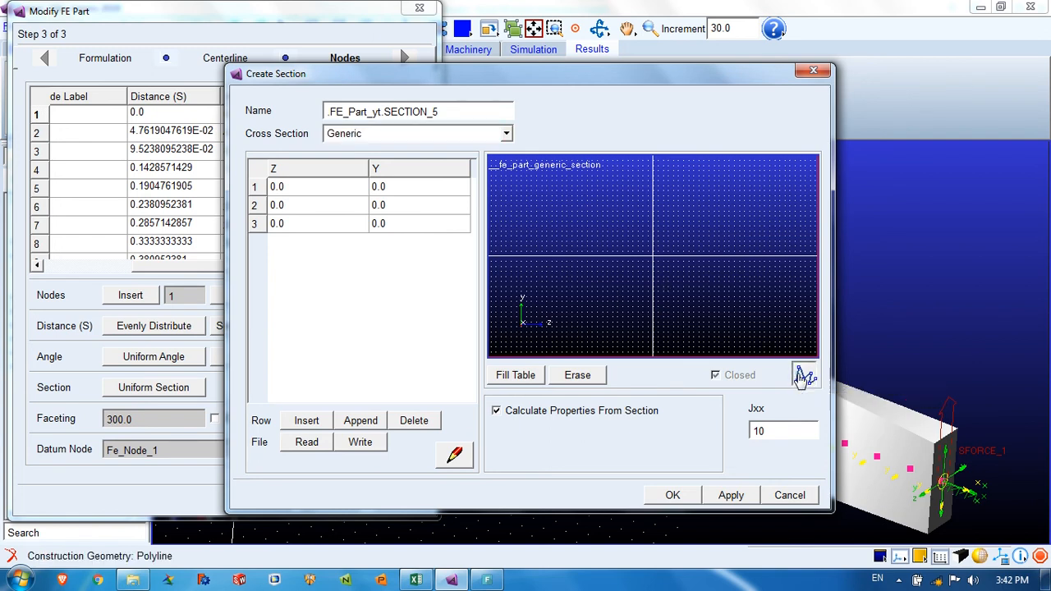
pyautogui.click(630, 257)
pyautogui.click(637, 223)
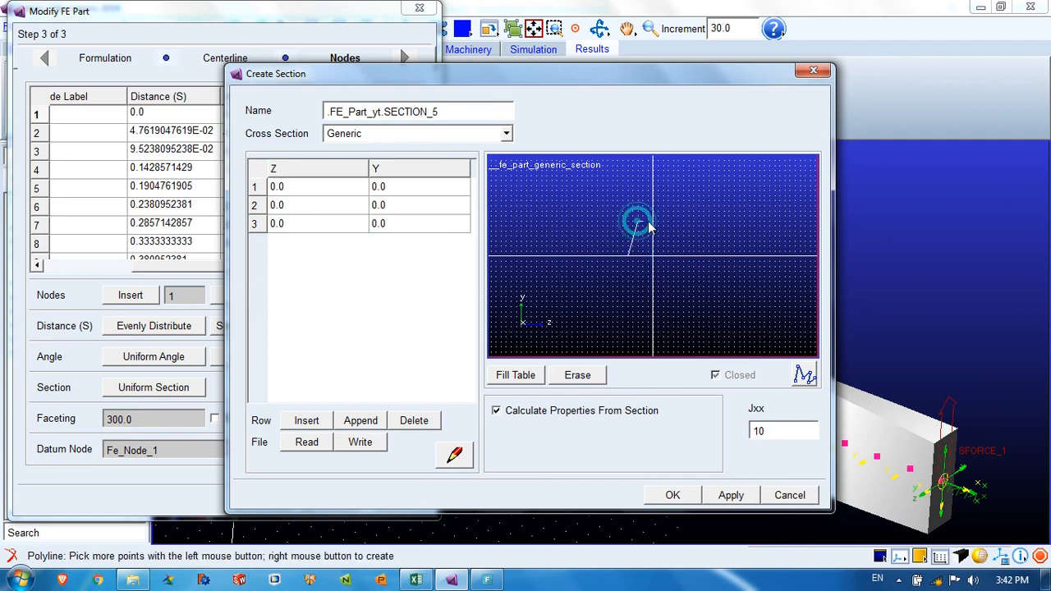
pyautogui.click(667, 223)
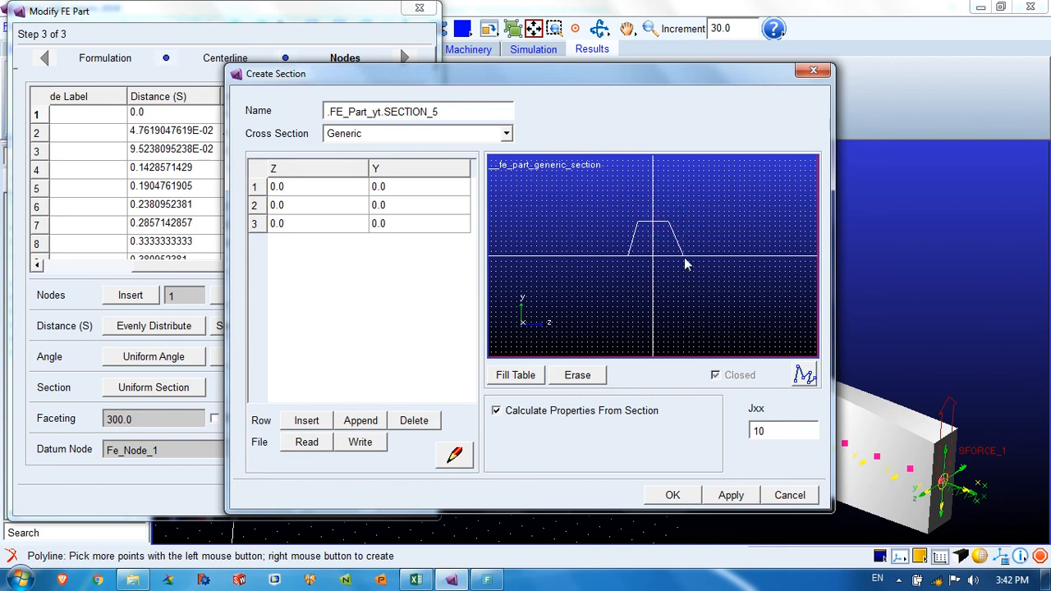
pyautogui.click(684, 258)
pyautogui.rightClick(618, 274)
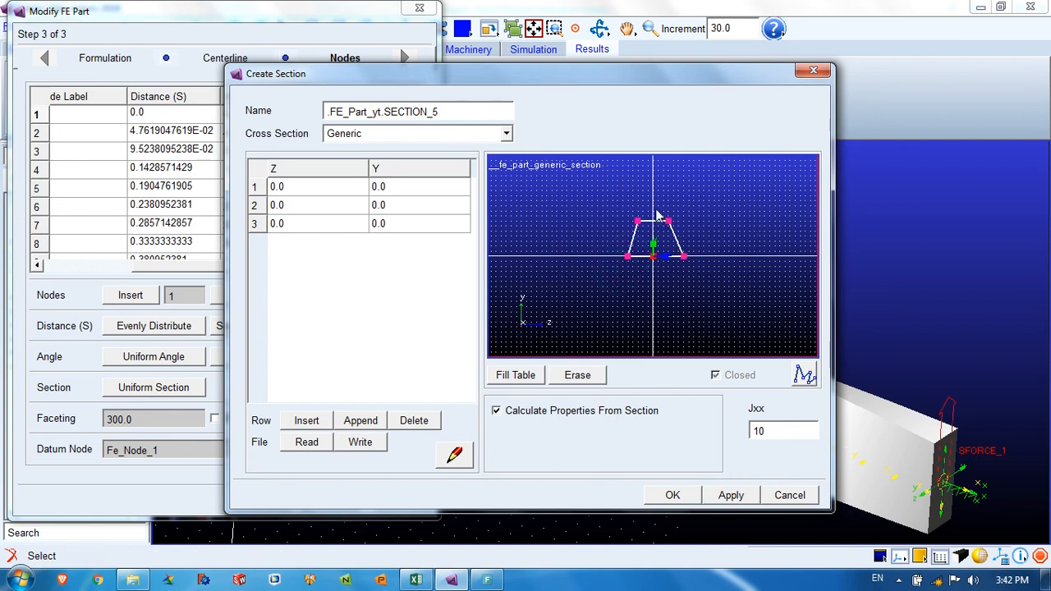
pyautogui.click(521, 378)
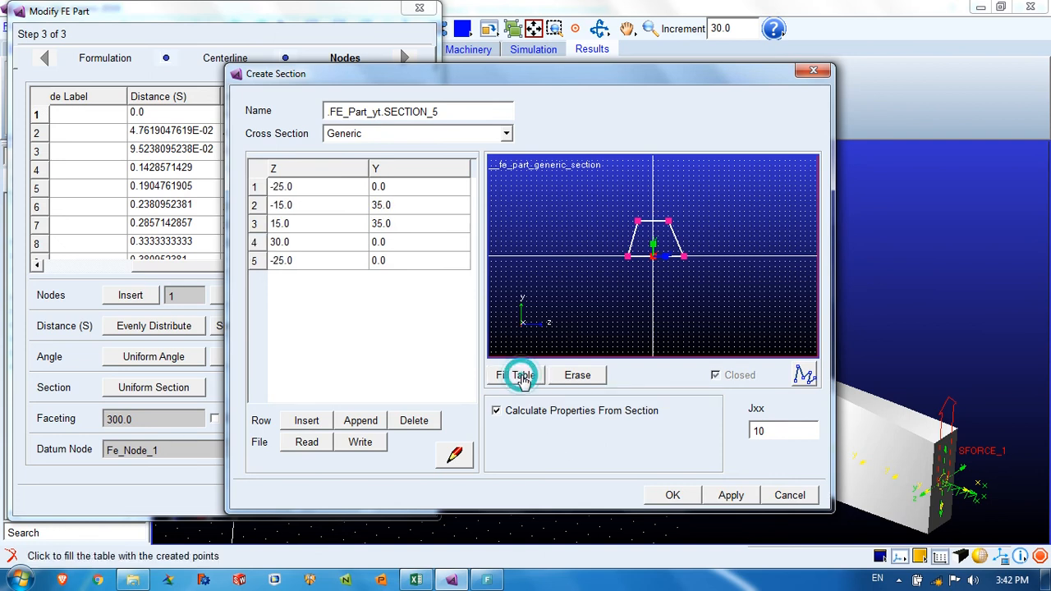
# - Review the Z and Y coordinates of the first three points in the section's coordinate table
pyautogui.click(306, 191)
pyautogui.click(403, 188)
pyautogui.click(323, 188)
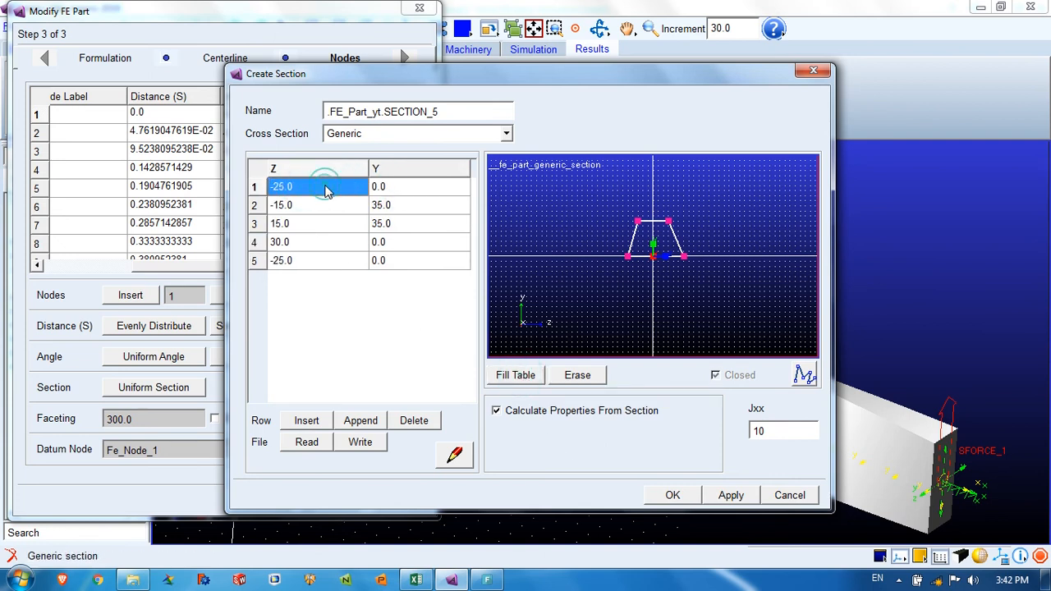
pyautogui.click(413, 188)
pyautogui.click(331, 188)
pyautogui.click(395, 191)
pyautogui.click(322, 210)
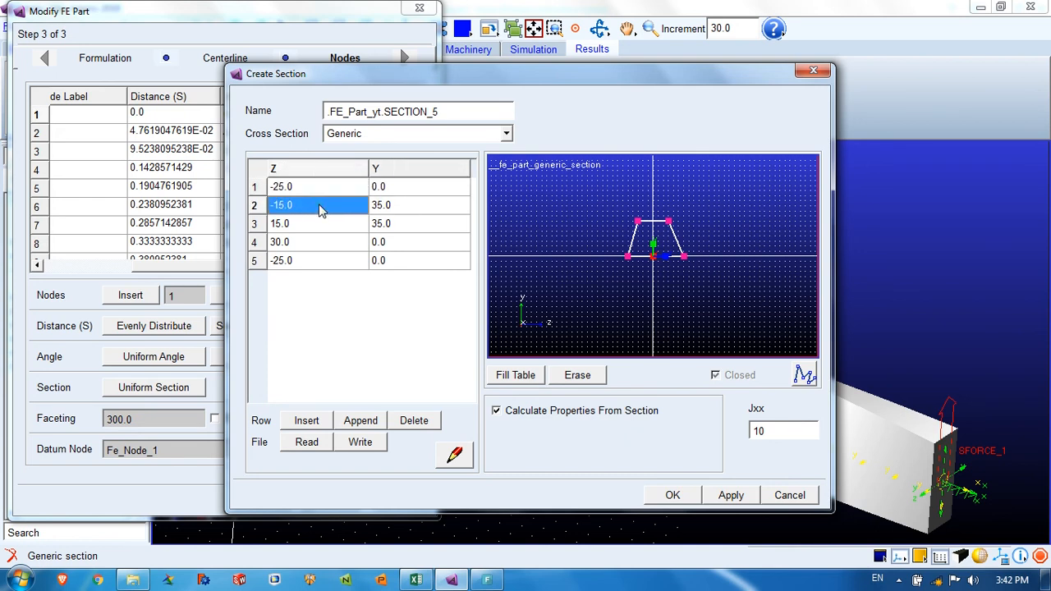
pyautogui.click(394, 208)
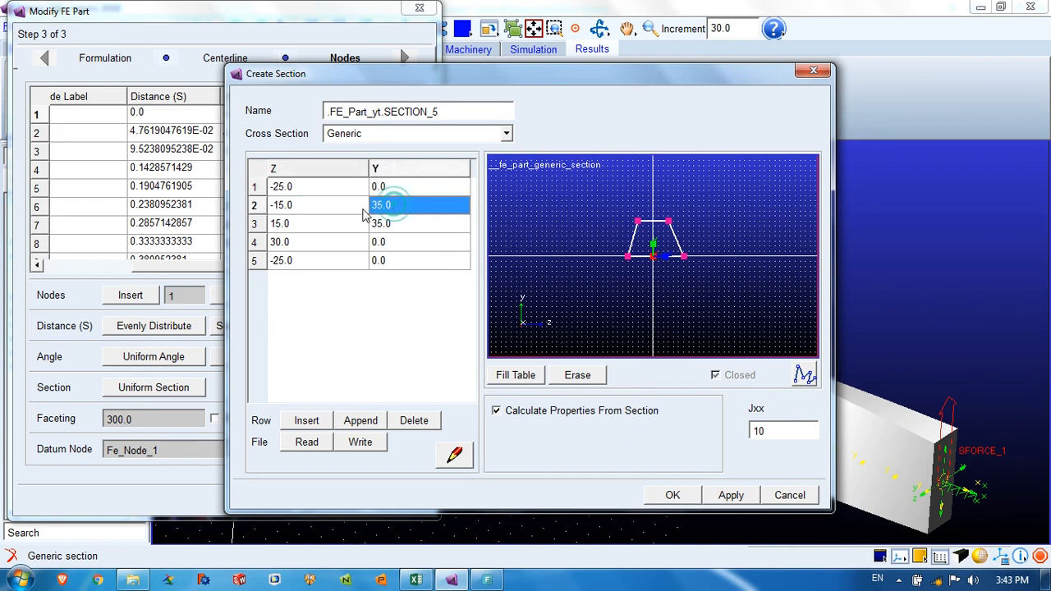
pyautogui.click(310, 224)
pyautogui.click(388, 224)
# - Set the fourth point's Z coordinate to 25 and create the generic section
pyautogui.click(327, 246)
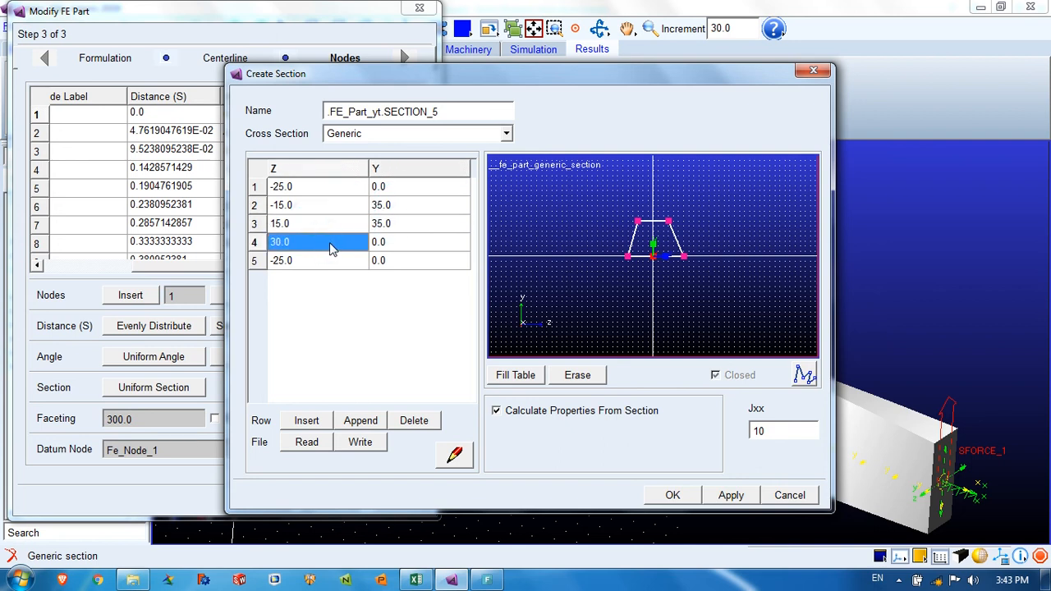
pyautogui.write('-2')
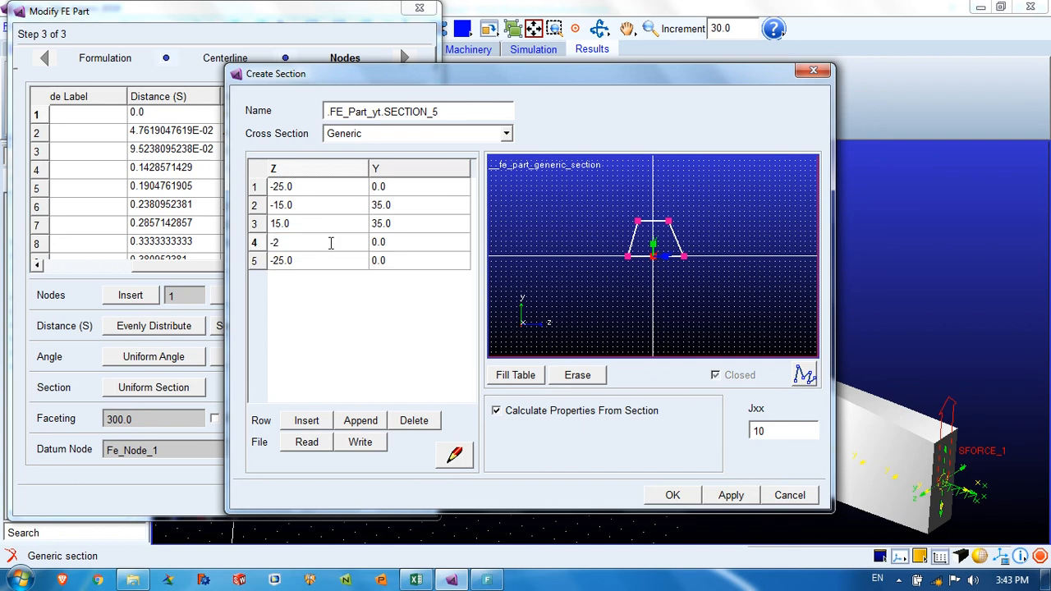
pyautogui.write('5')
pyautogui.press('Return')
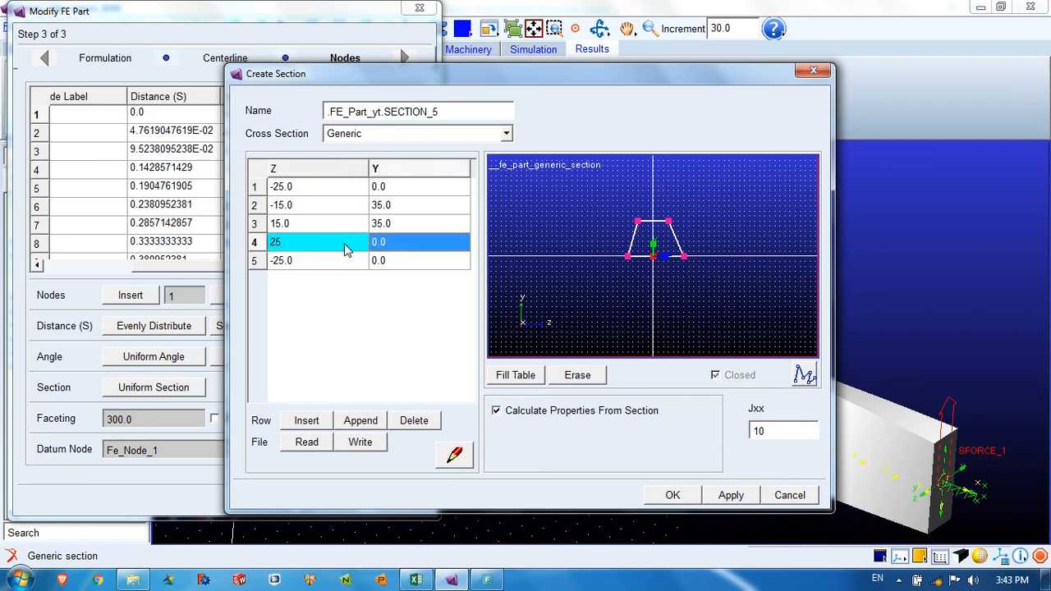
pyautogui.click(327, 261)
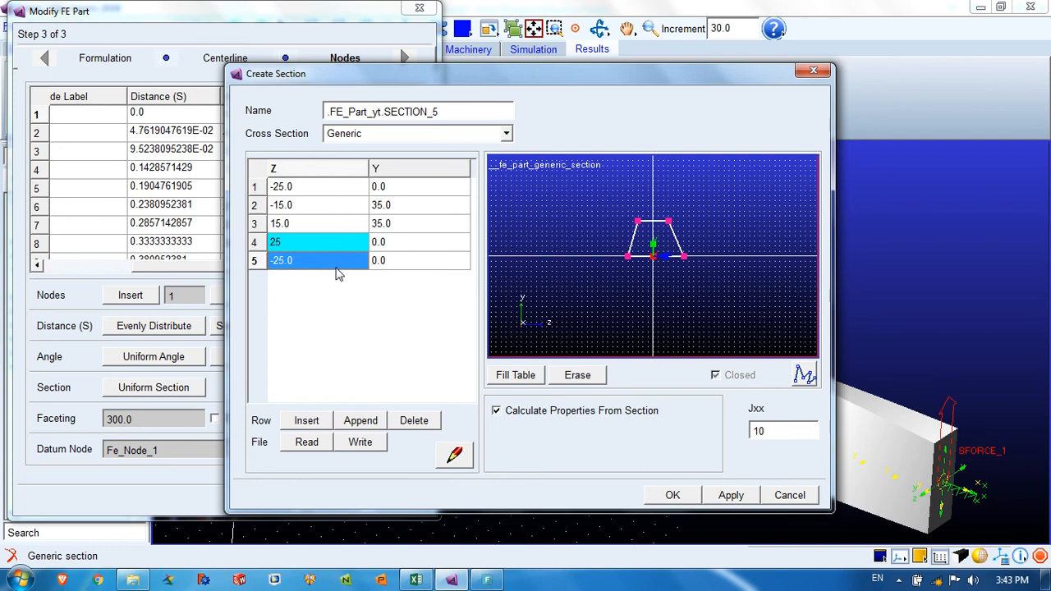
pyautogui.click(670, 496)
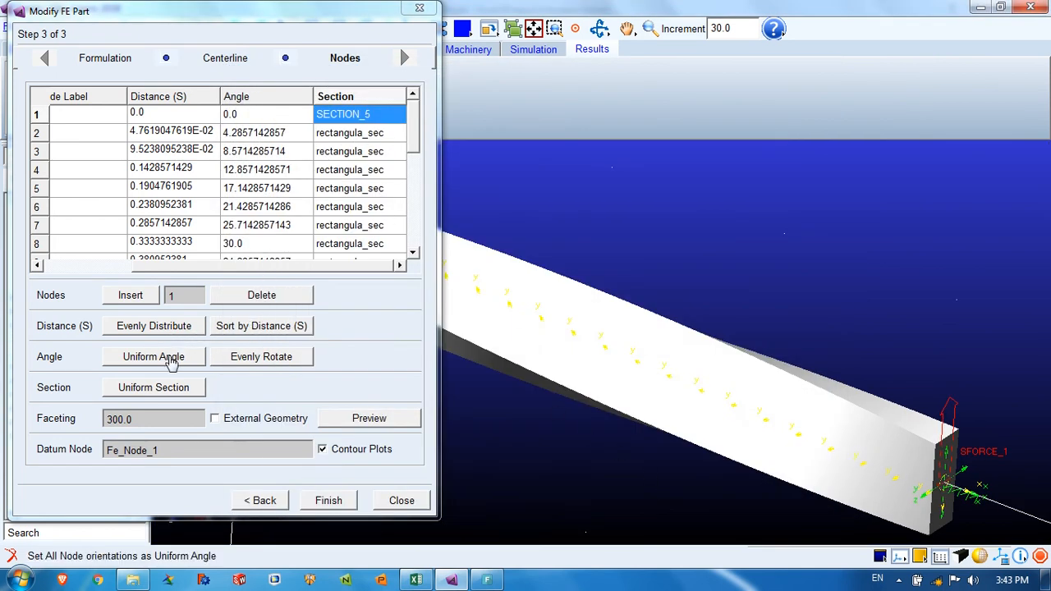
# - Apply node 1's SECTION_5 uniformly to all nodes of cant_beam, finish the modification, and look over the twisted beam
pyautogui.click(151, 390)
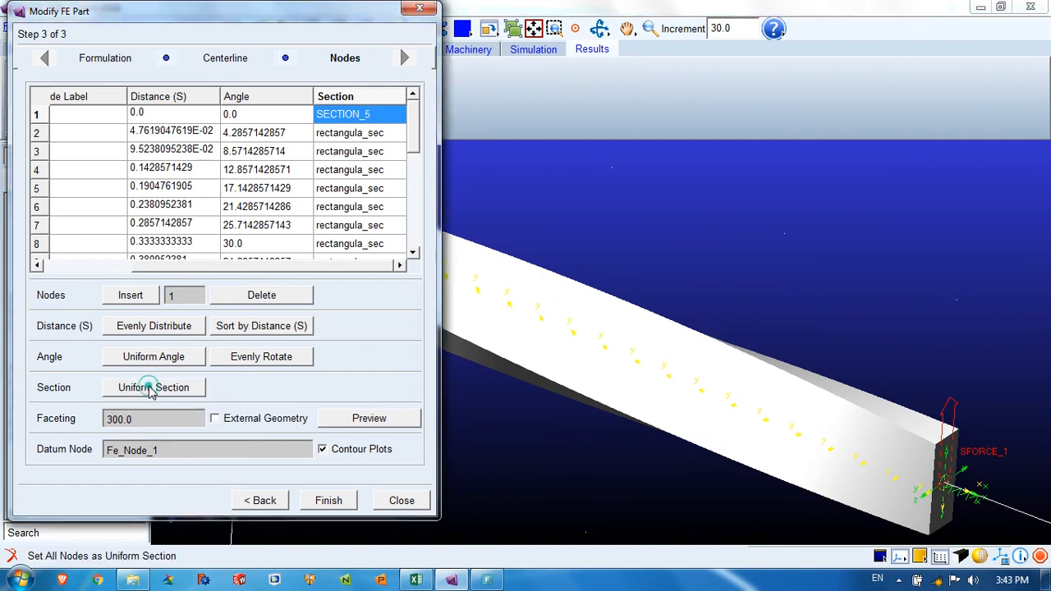
pyautogui.click(490, 301)
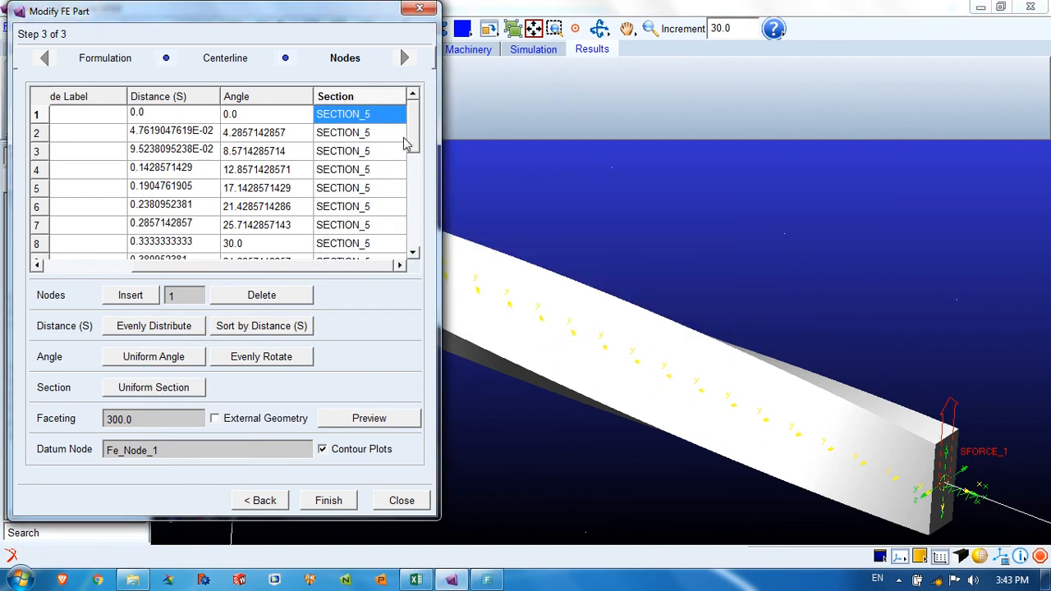
pyautogui.click(328, 500)
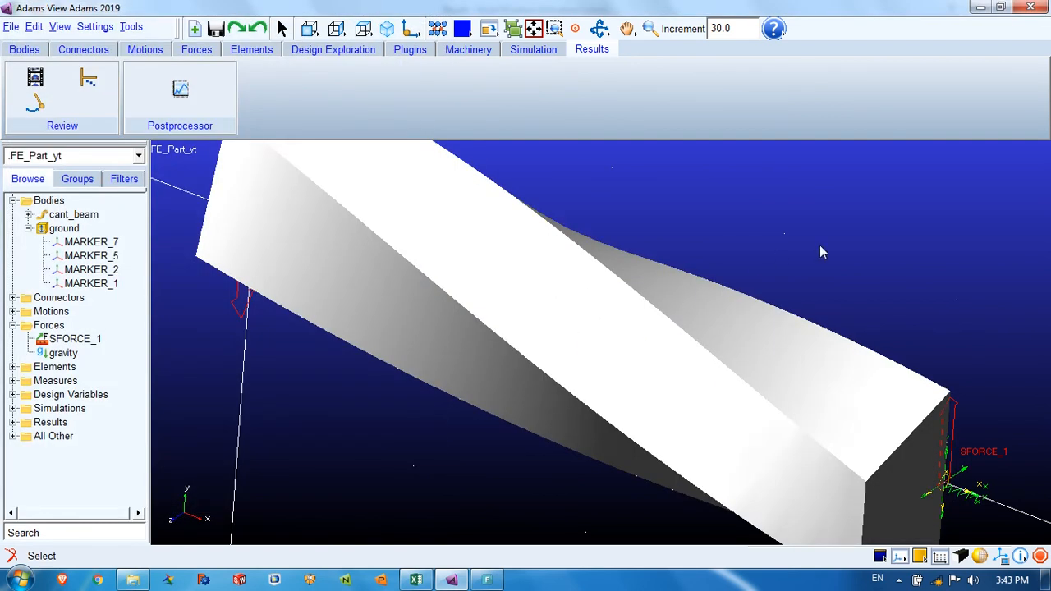
pyautogui.press('z')
pyautogui.moveTo(820, 244); pyautogui.dragTo(704, 352)
pyautogui.press('r')
pyautogui.moveTo(556, 313); pyautogui.dragTo(530, 261)
# - Reopen cant_beam for modification, apply the start node's angle uniformly to all nodes, and finish to get an untwisted beam
pyautogui.doubleClick(73, 214)
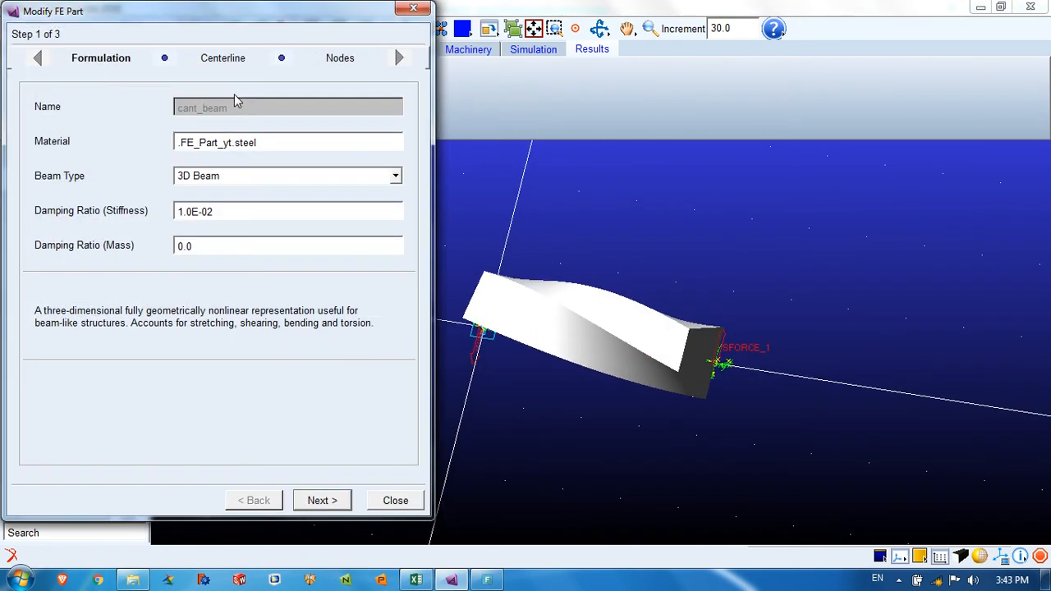
pyautogui.click(322, 503)
pyautogui.click(322, 502)
pyautogui.scroll(2, 252, 169)
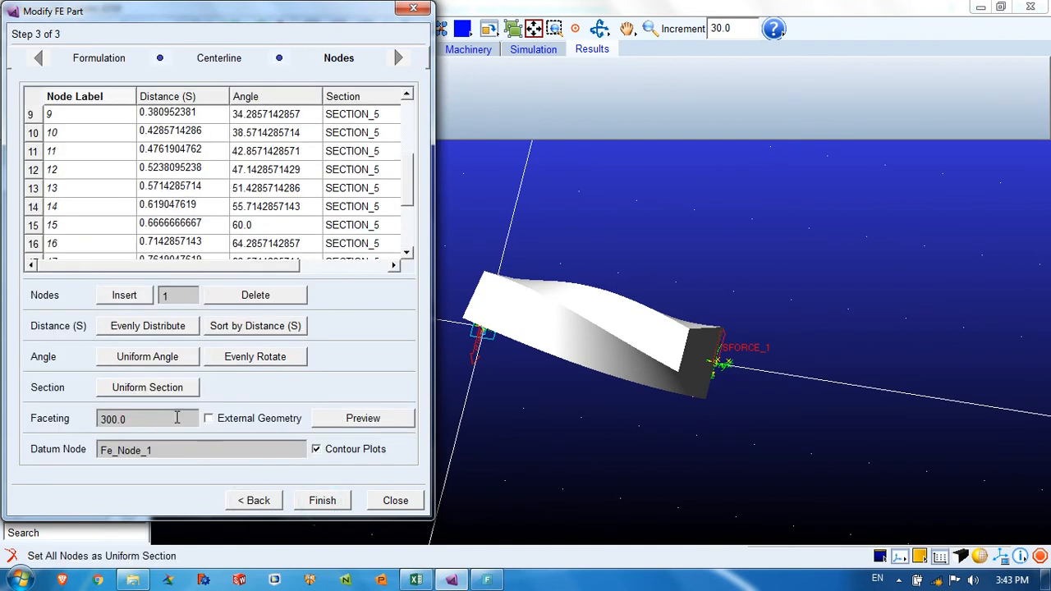
pyautogui.click(148, 359)
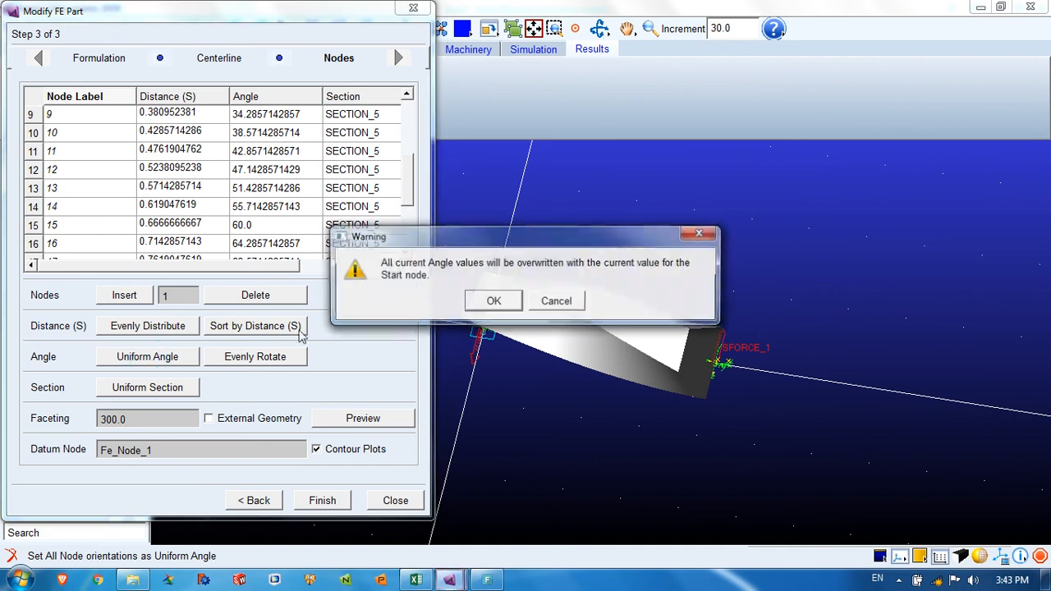
pyautogui.click(484, 303)
pyautogui.click(315, 502)
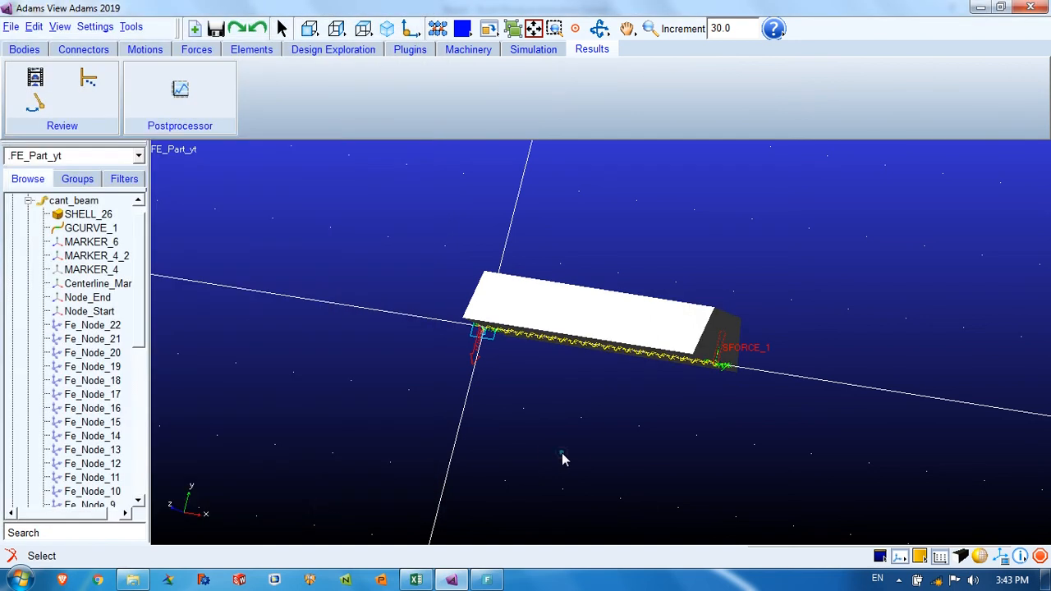
pyautogui.press('r')
pyautogui.moveTo(605, 411); pyautogui.dragTo(711, 446)
pyautogui.press('r')
pyautogui.moveTo(490, 406); pyautogui.dragTo(485, 427)
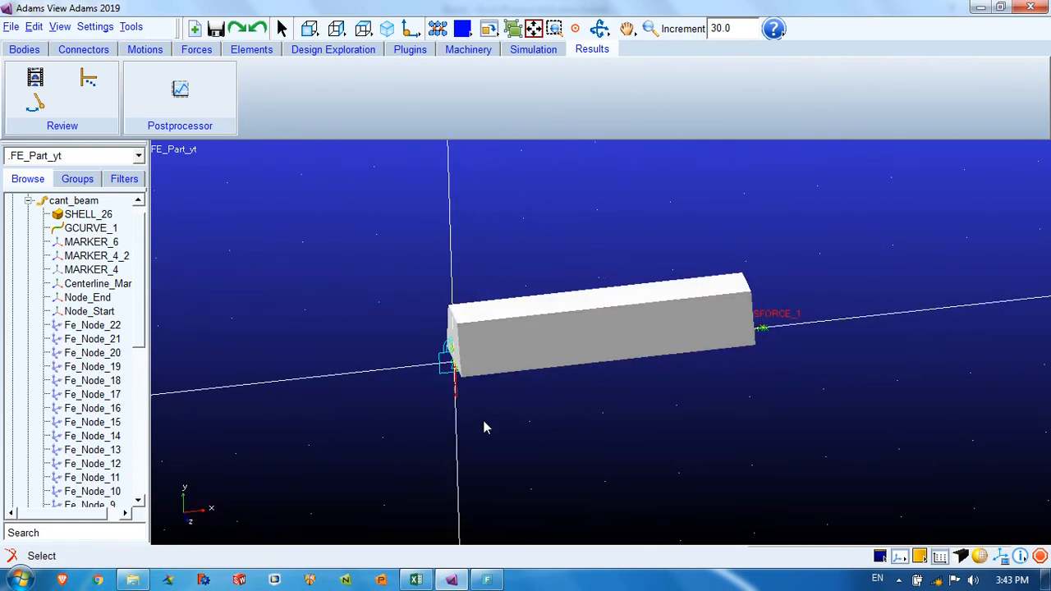
pyautogui.click(28, 201)
# - In the front view, draw an open eight-point spline as a new part, arching from about X -350 to X 750 on the horizontal axis
pyautogui.click(25, 50)
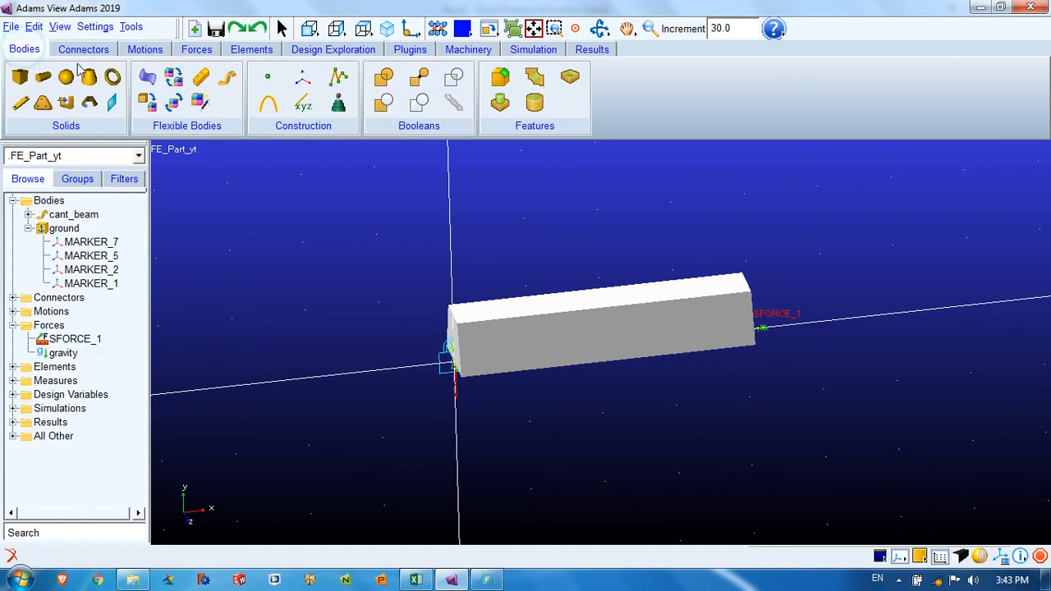
pyautogui.click(310, 29)
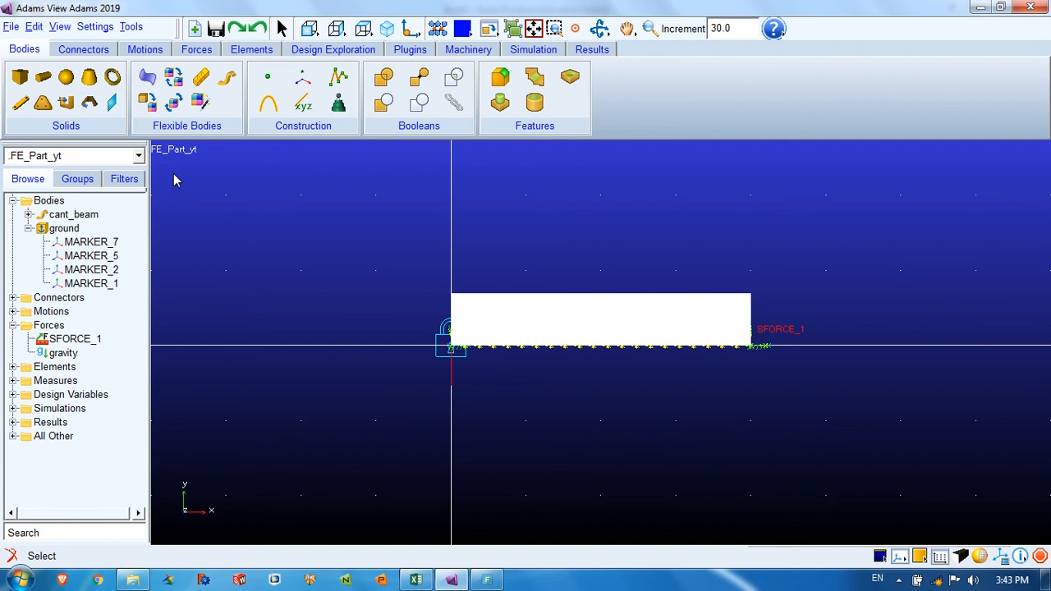
pyautogui.click(304, 106)
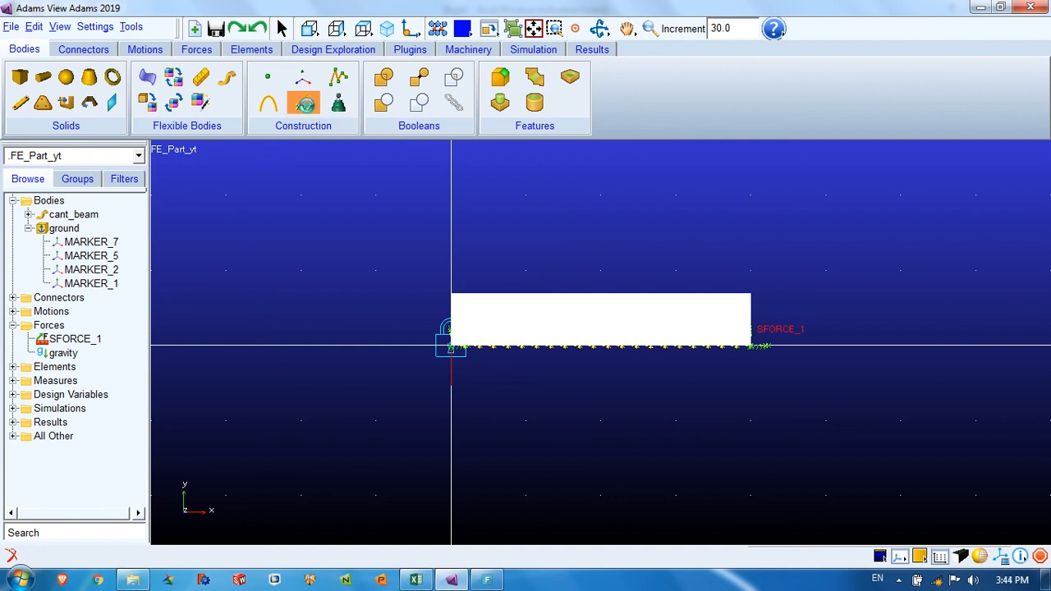
pyautogui.press('z')
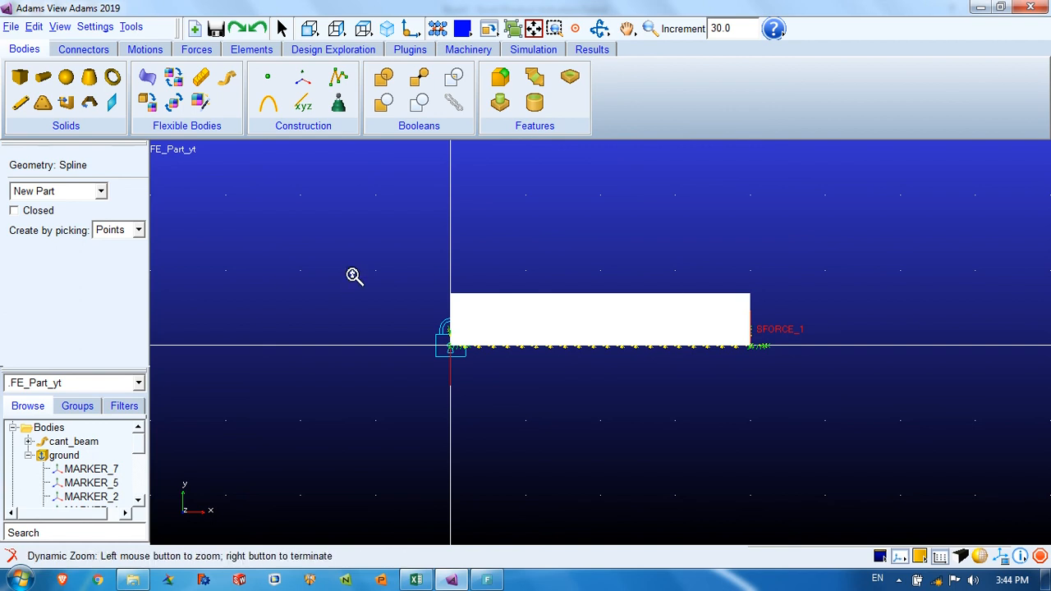
pyautogui.moveTo(352, 274); pyautogui.dragTo(324, 287)
pyautogui.click(105, 230)
pyautogui.click(108, 247)
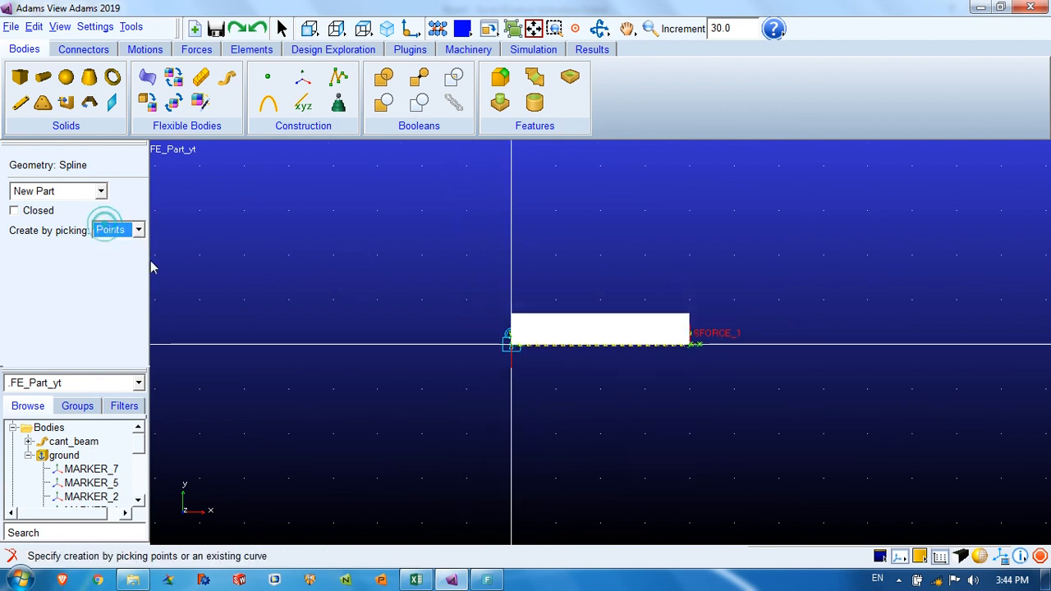
pyautogui.click(202, 344)
pyautogui.click(288, 257)
pyautogui.click(502, 167)
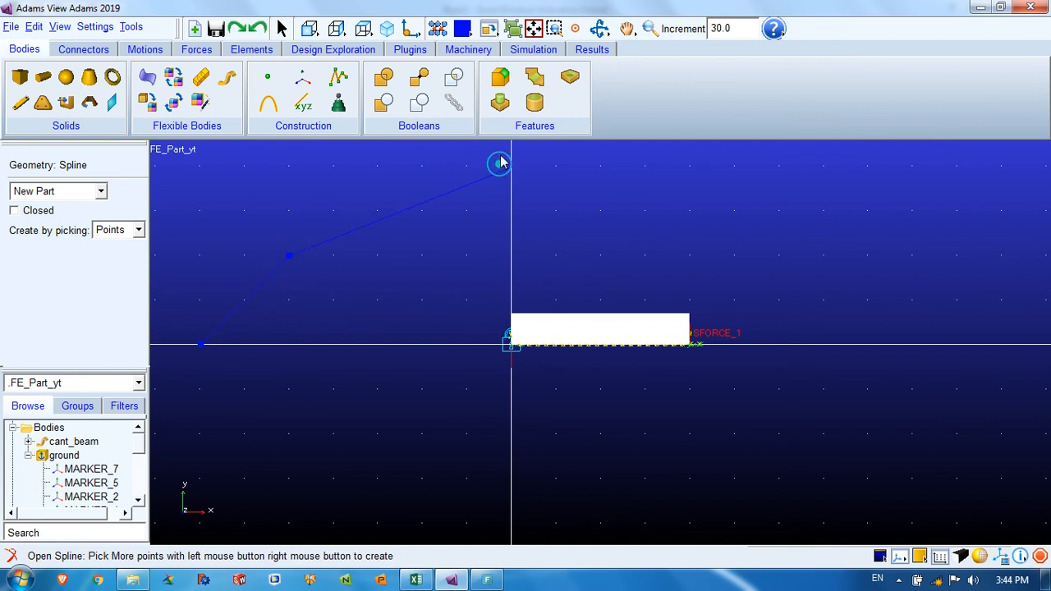
pyautogui.click(600, 169)
pyautogui.click(778, 213)
pyautogui.click(823, 255)
pyautogui.click(867, 388)
pyautogui.click(823, 478)
pyautogui.click(867, 477)
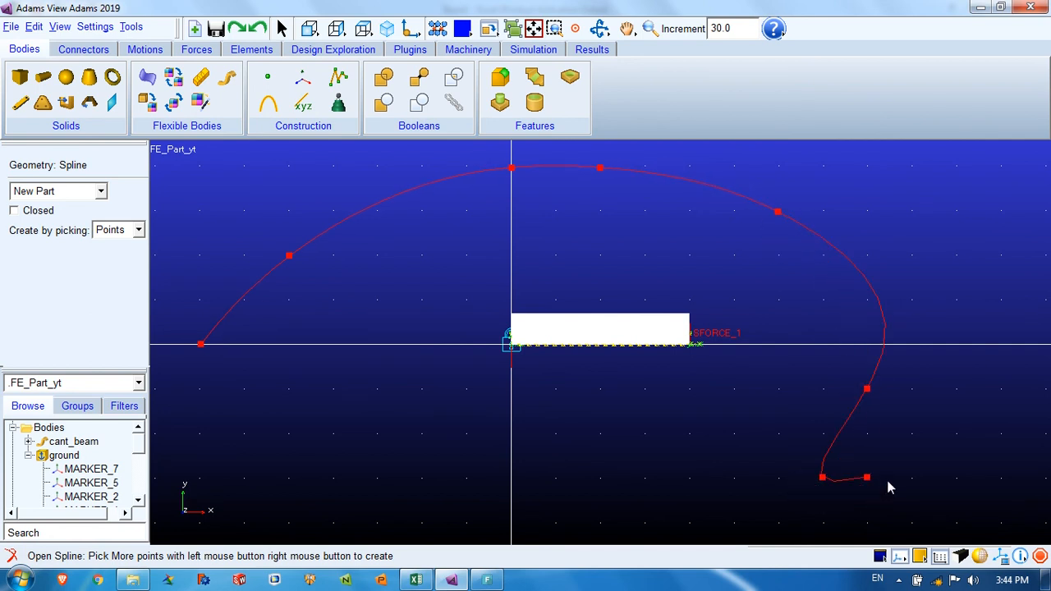
pyautogui.press('z')
pyautogui.moveTo(887, 476); pyautogui.dragTo(882, 488)
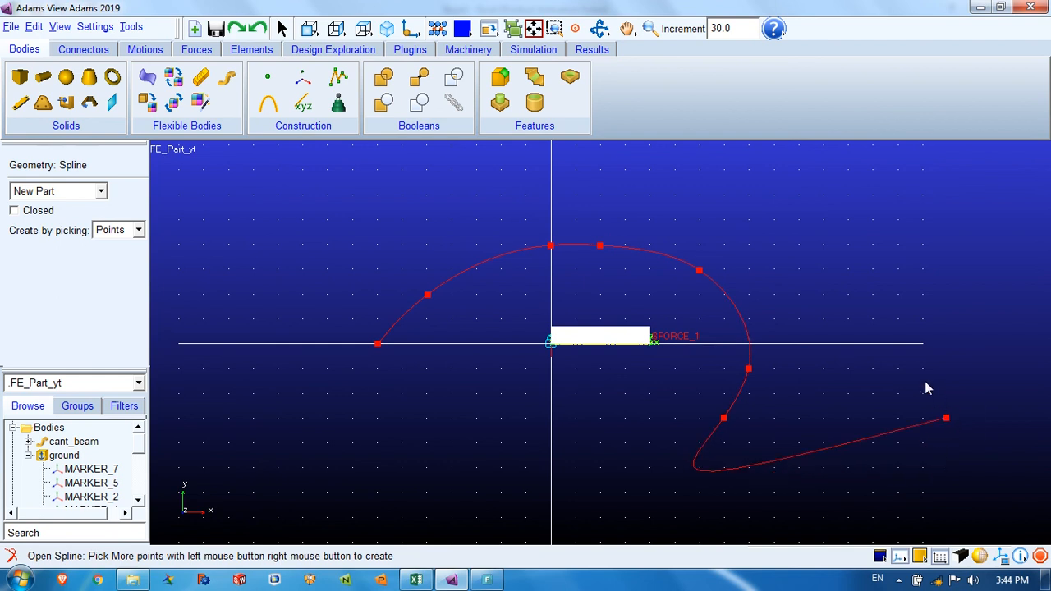
pyautogui.click(922, 346)
pyautogui.rightClick(922, 346)
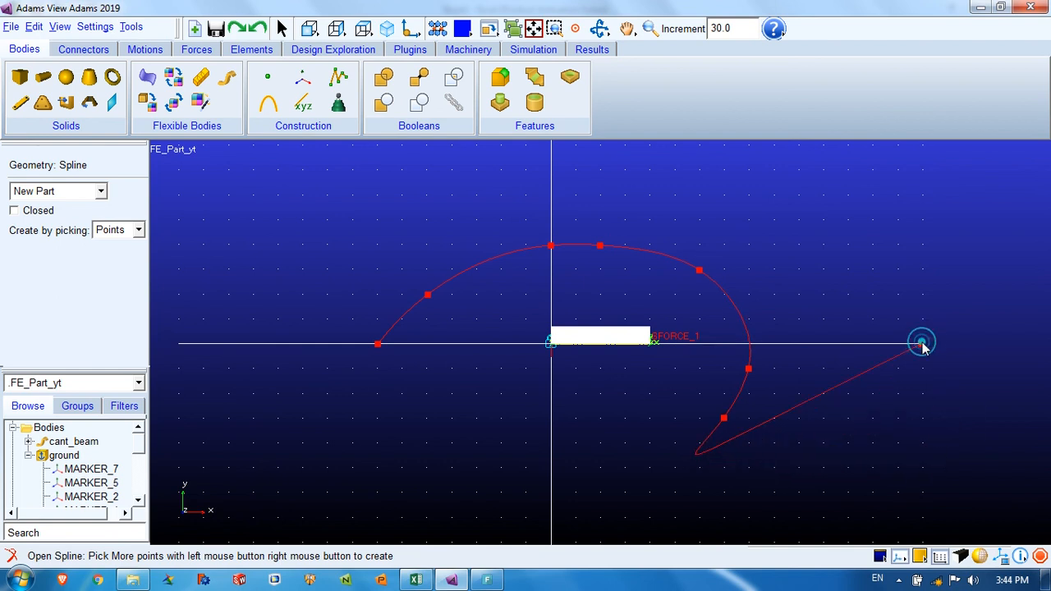
pyautogui.click(895, 409)
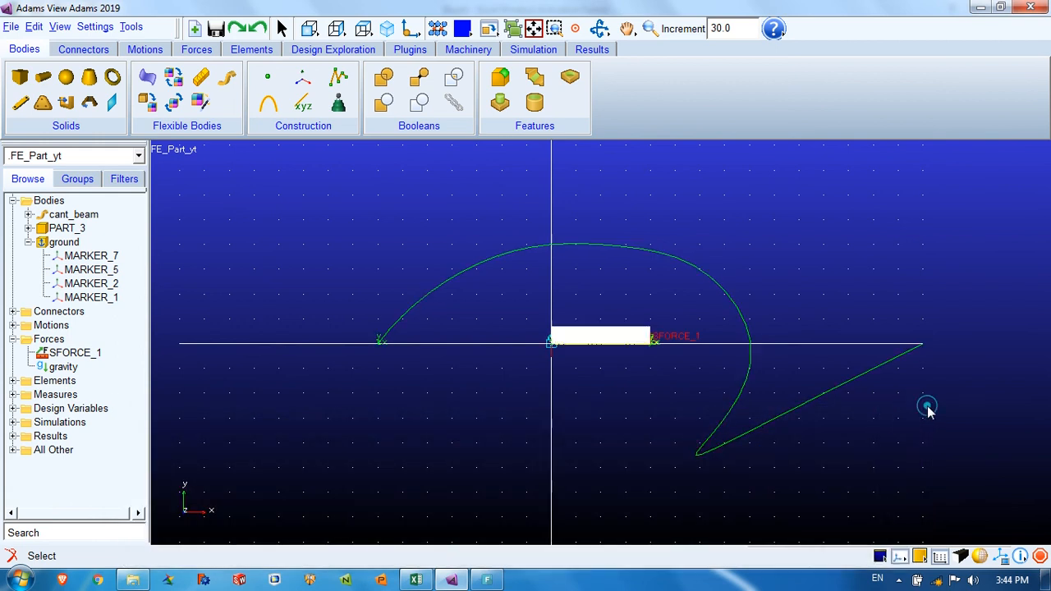
# - Move the spline's seventh curve point to 450, -100, 0 to smooth out the sharp bend
pyautogui.click(713, 452)
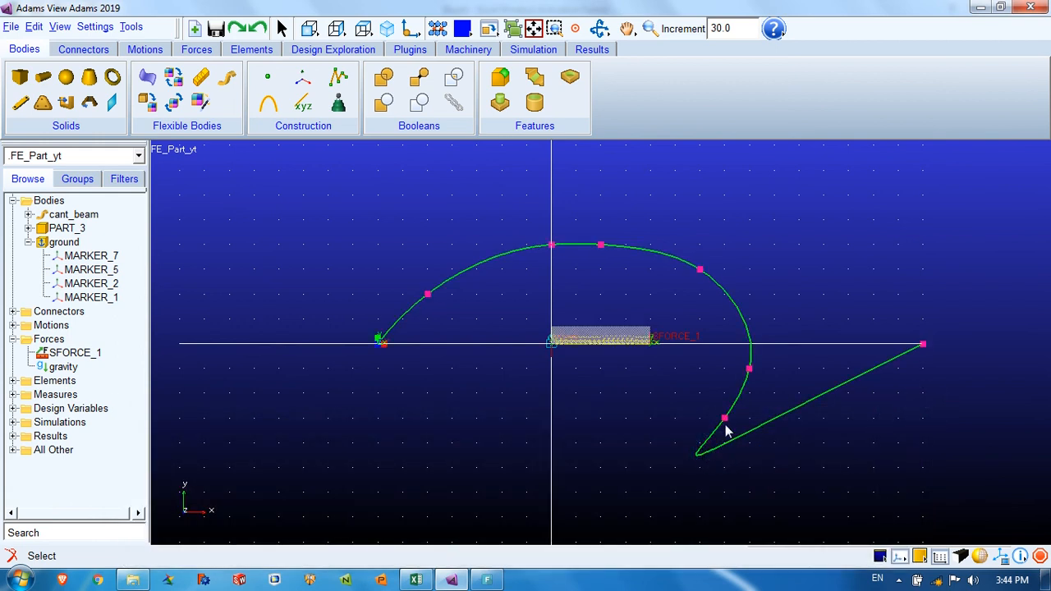
pyautogui.moveTo(756, 397); pyautogui.dragTo(773, 394)
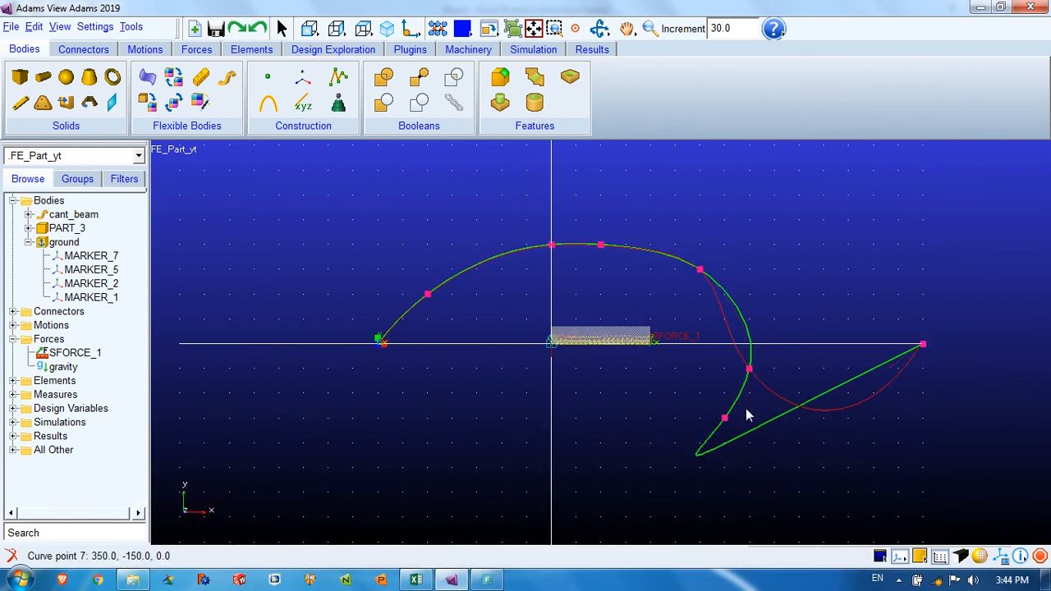
pyautogui.click(707, 431)
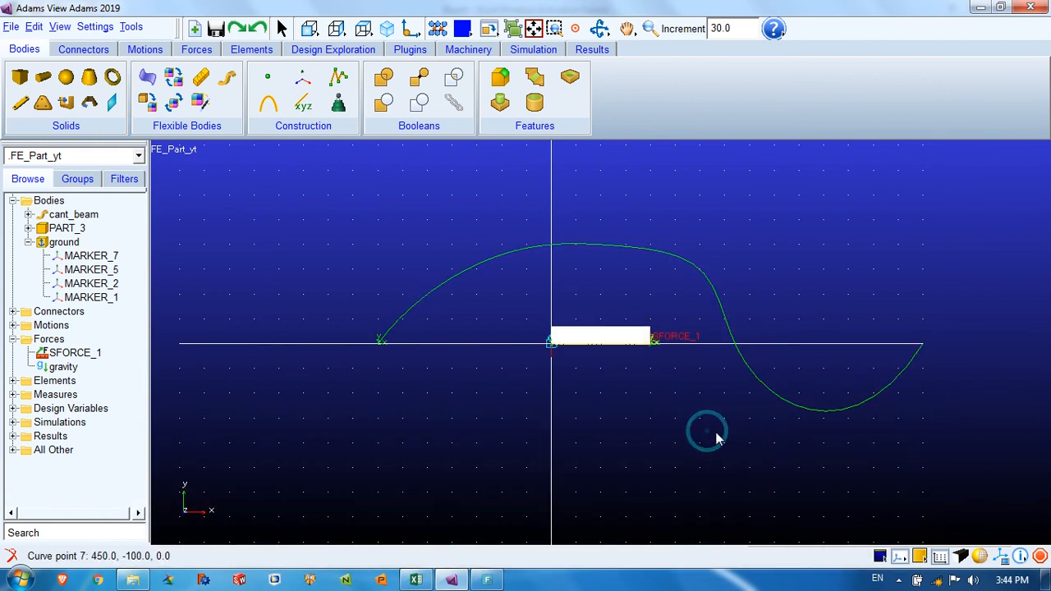
# - Redefine cant_beam's centerline by Curve, using the spline GCURVE_28 of PART_3, and finish the modification
pyautogui.doubleClick(77, 215)
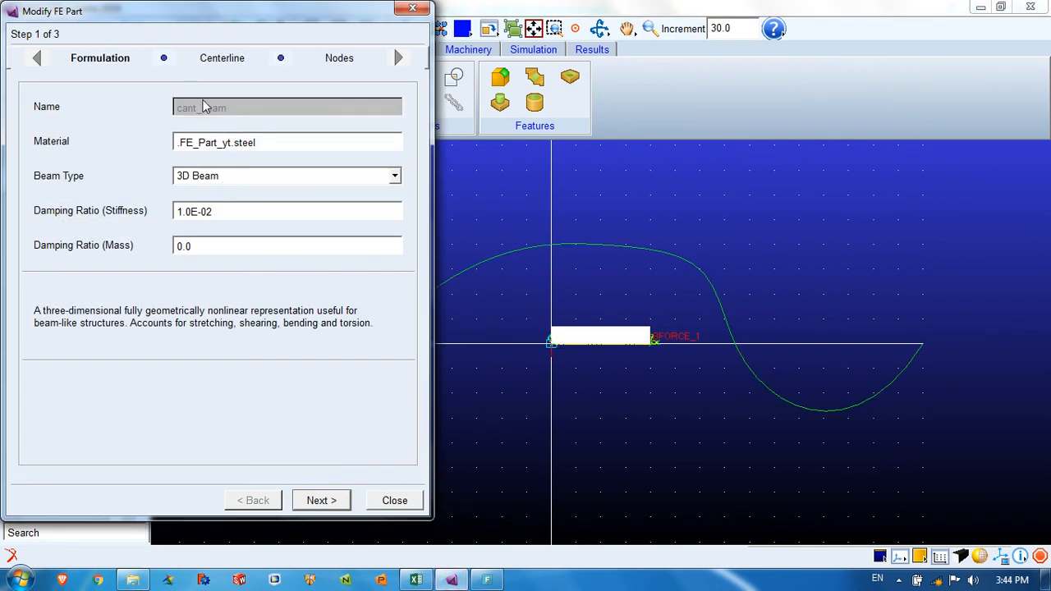
pyautogui.click(321, 503)
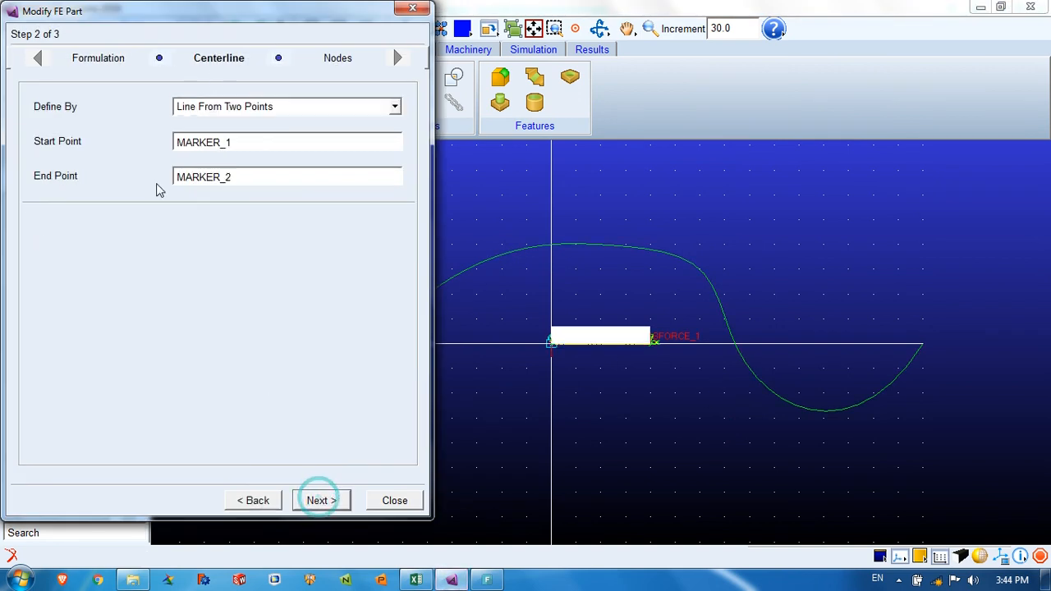
pyautogui.click(215, 113)
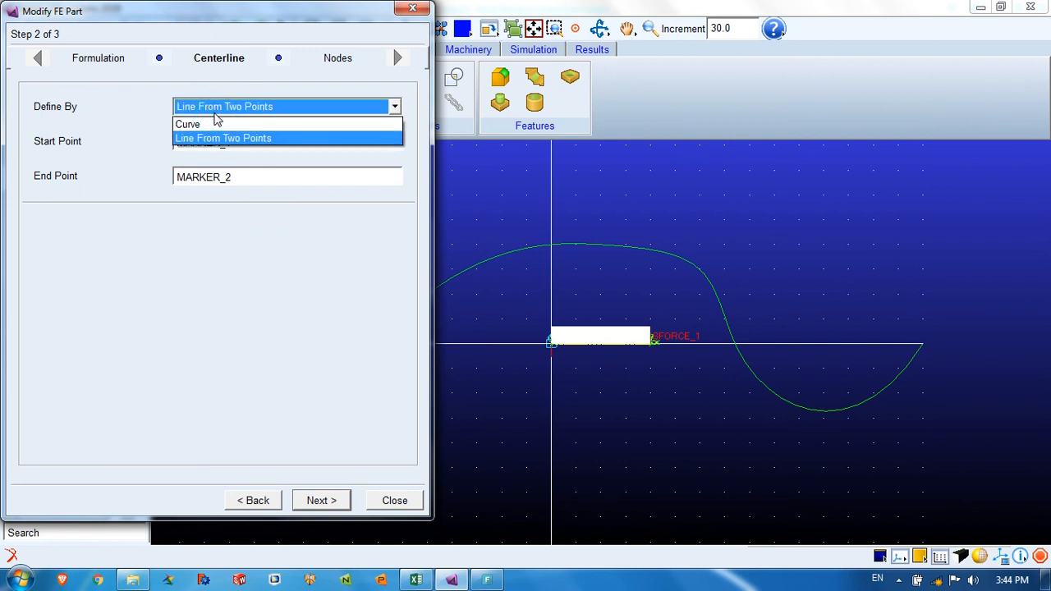
pyautogui.click(216, 124)
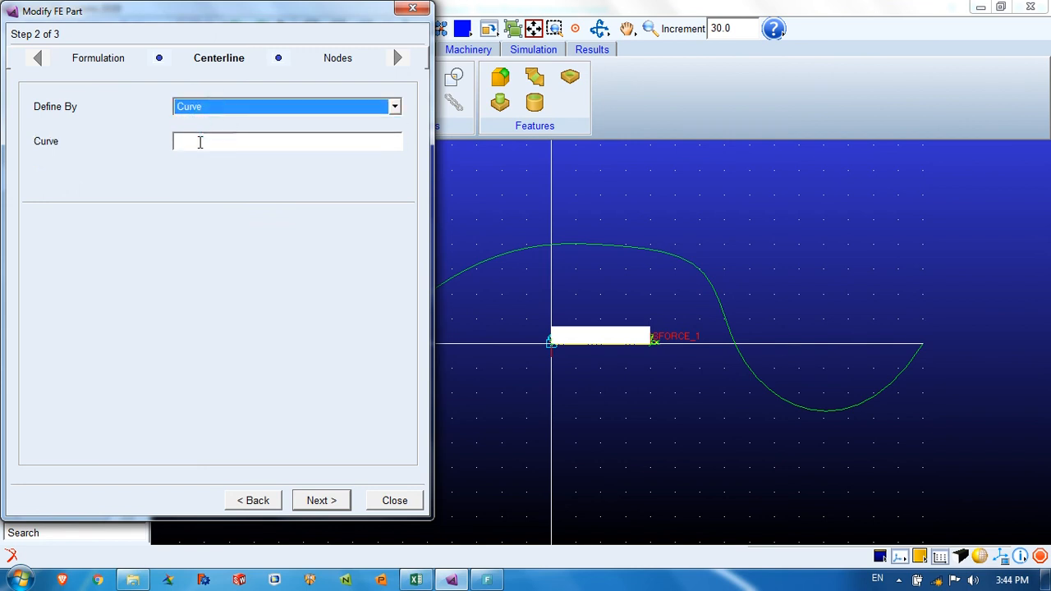
pyautogui.click(246, 143)
pyautogui.rightClick(247, 143)
pyautogui.moveTo(275, 156)
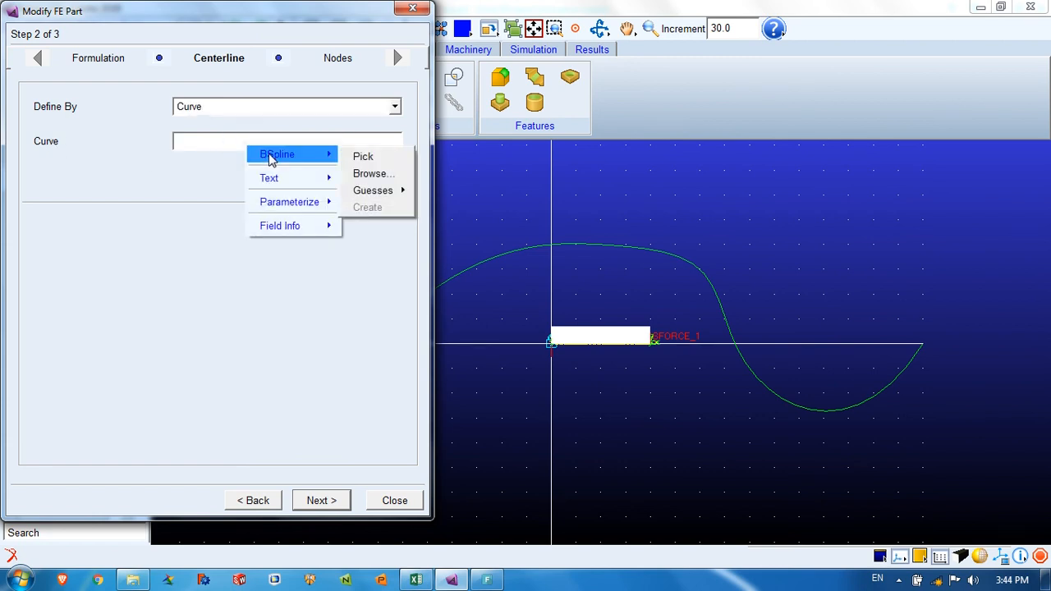
pyautogui.click(361, 157)
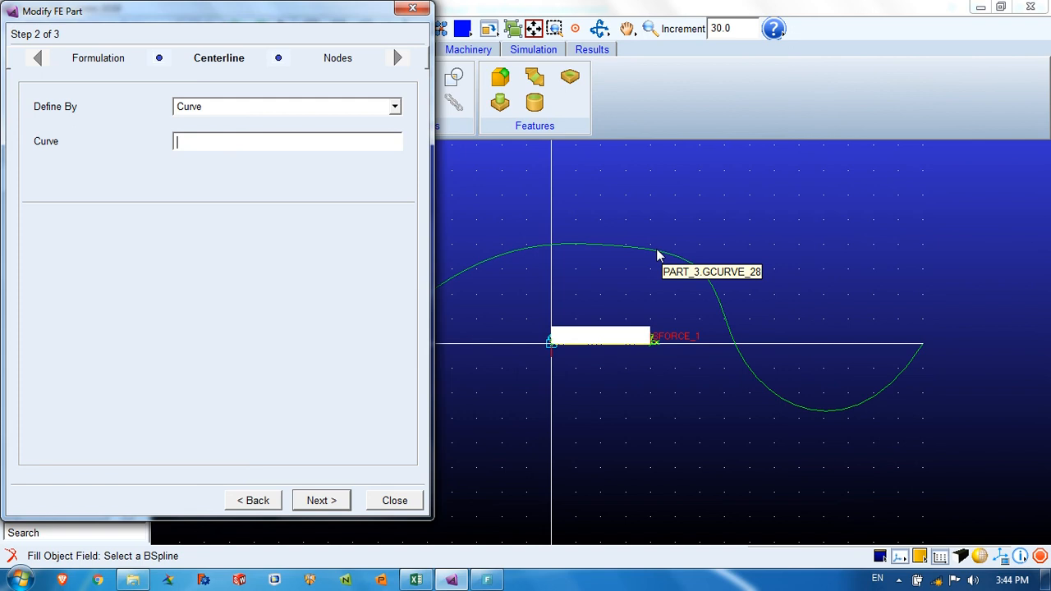
pyautogui.click(657, 249)
pyautogui.click(316, 501)
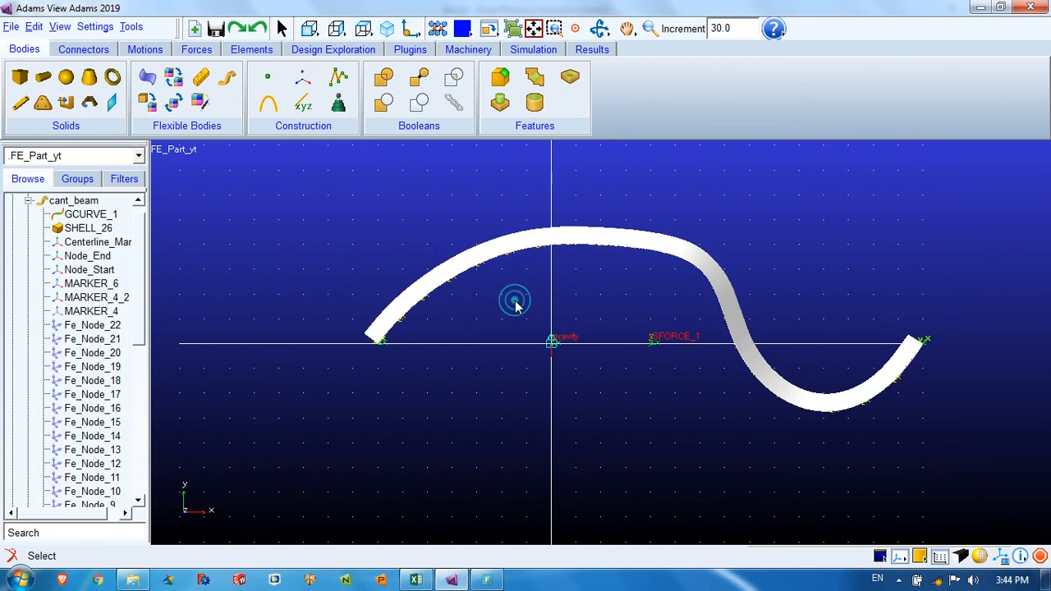
# - Examine the curved beam from several angles, set the isometric view, and collapse cant_beam in the model tree
pyautogui.press('r')
pyautogui.moveTo(498, 304); pyautogui.dragTo(470, 376)
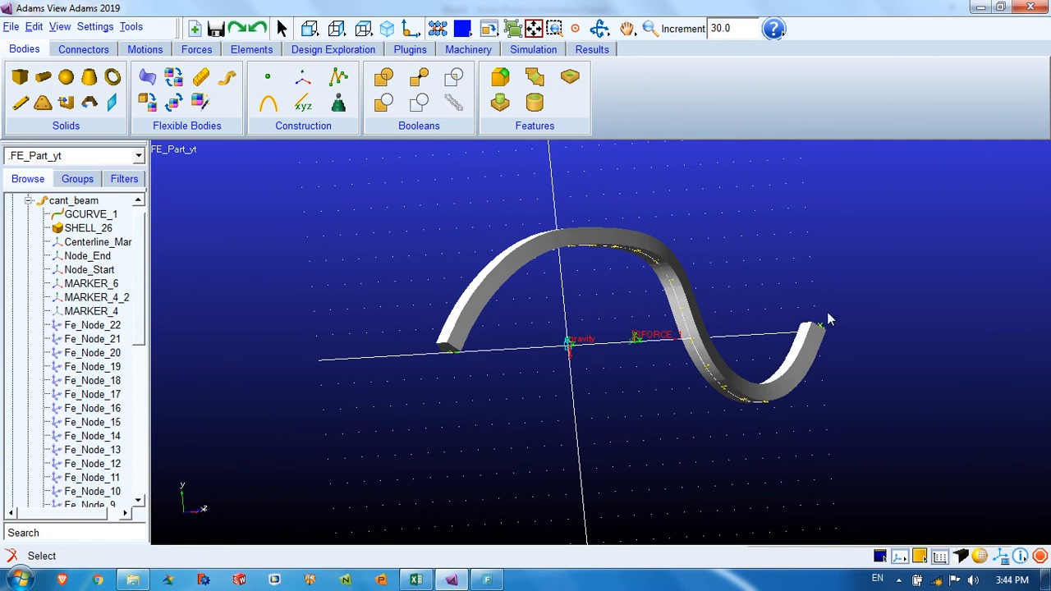
pyautogui.press('r')
pyautogui.moveTo(747, 317); pyautogui.dragTo(492, 328)
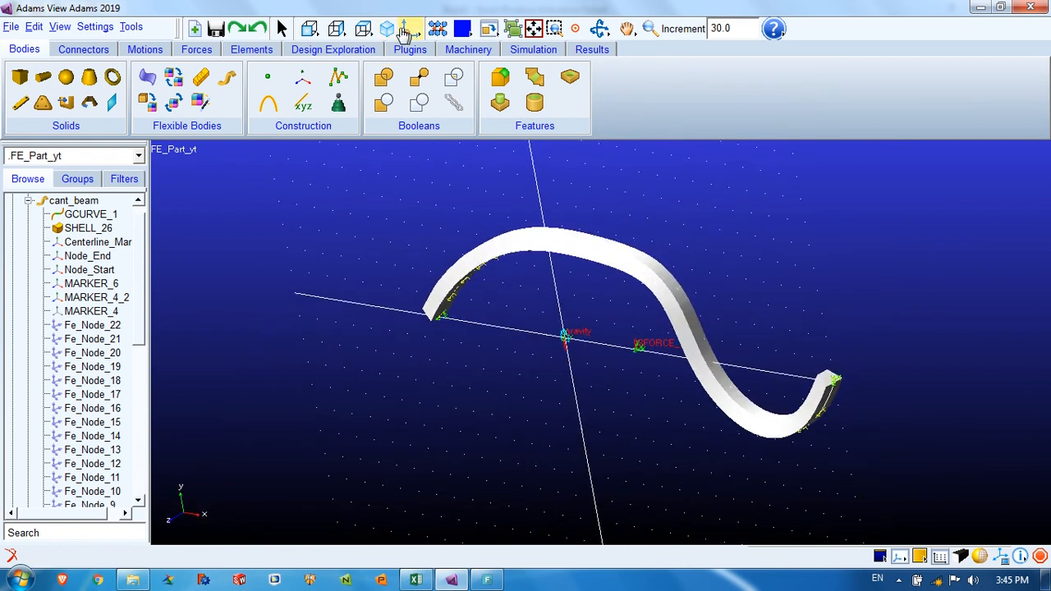
pyautogui.click(388, 29)
pyautogui.click(27, 200)
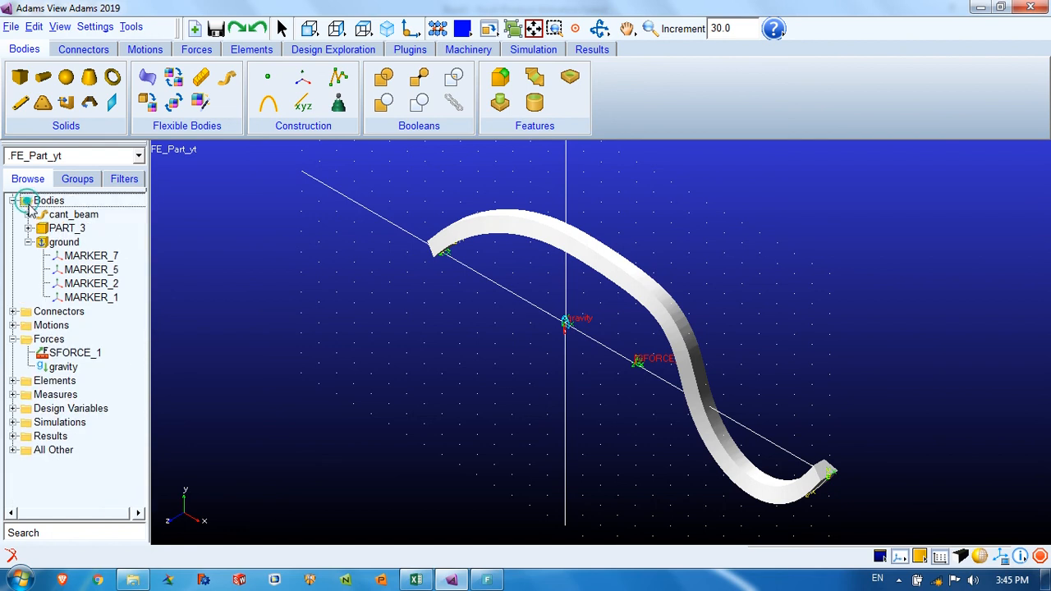